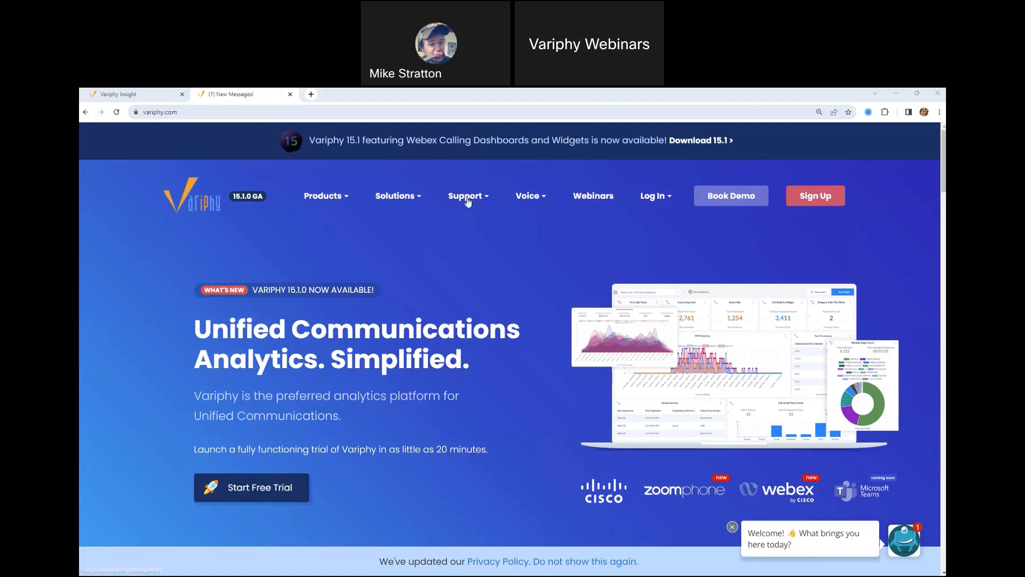
- Open the Product Downloads page from the Variphy support options and go to its login form
mouse_move(466, 199)
click(473, 260)
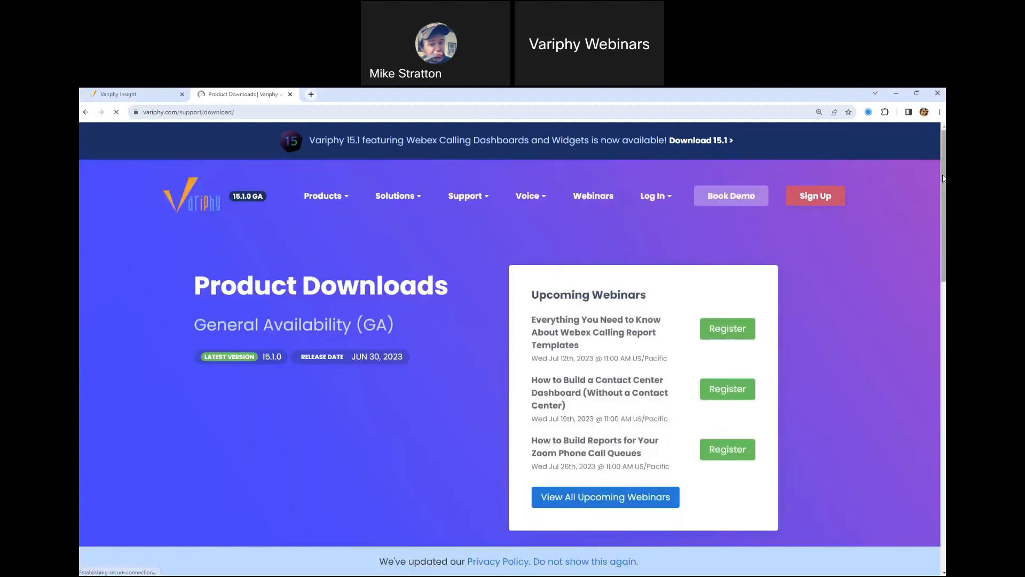
drag(943, 178, 930, 330)
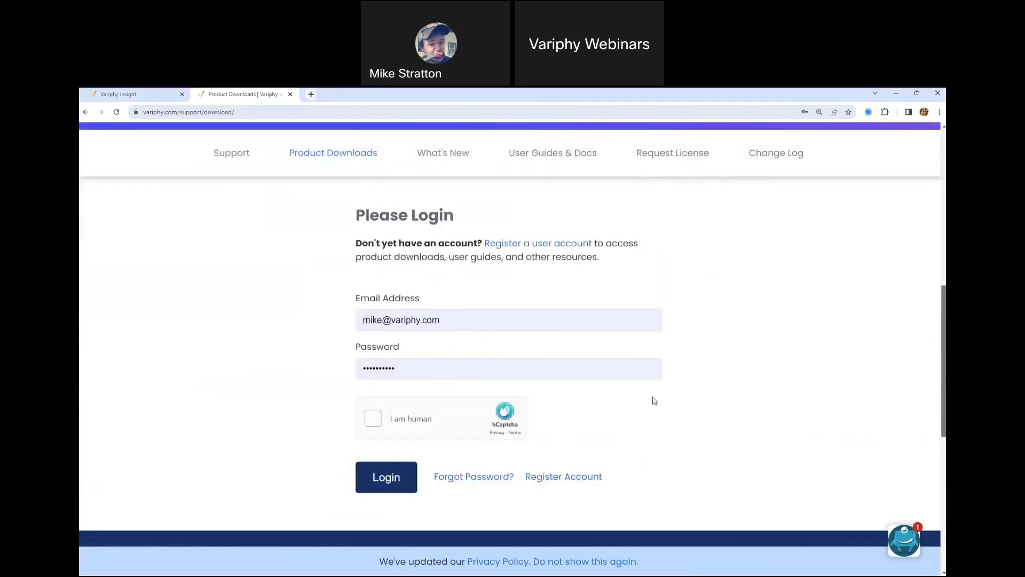
- Complete the human verification by choosing the fox images, log in with the prefilled credentials, and dismiss the chat greeting
click(382, 425)
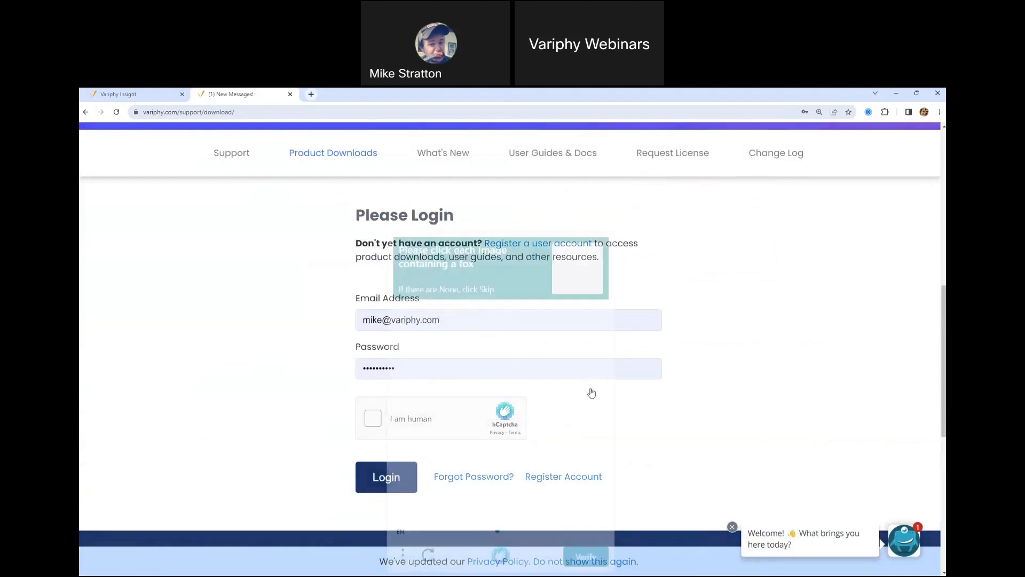
click(524, 354)
click(515, 418)
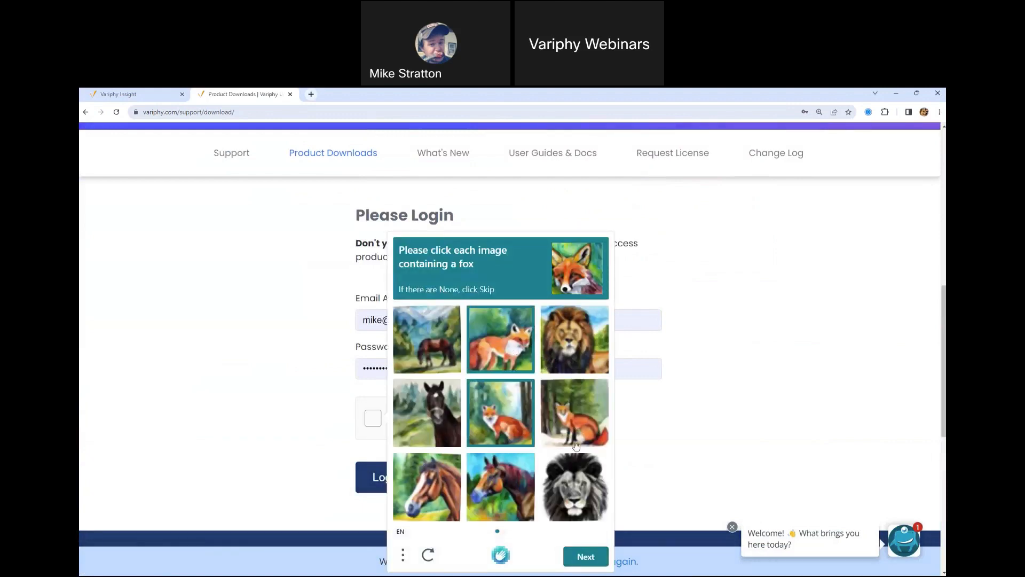
click(574, 413)
click(585, 556)
click(505, 351)
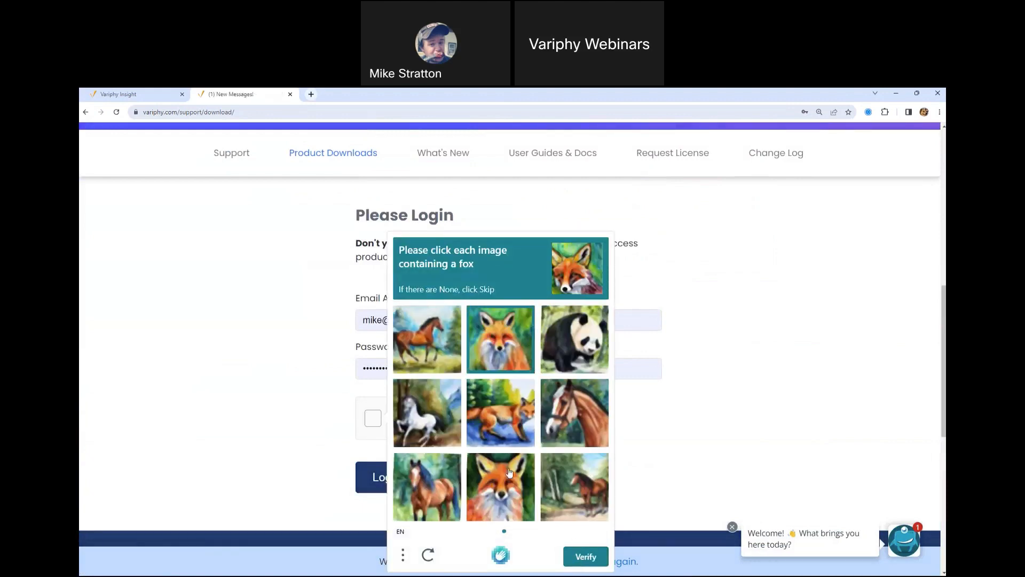
click(500, 412)
click(500, 487)
click(585, 556)
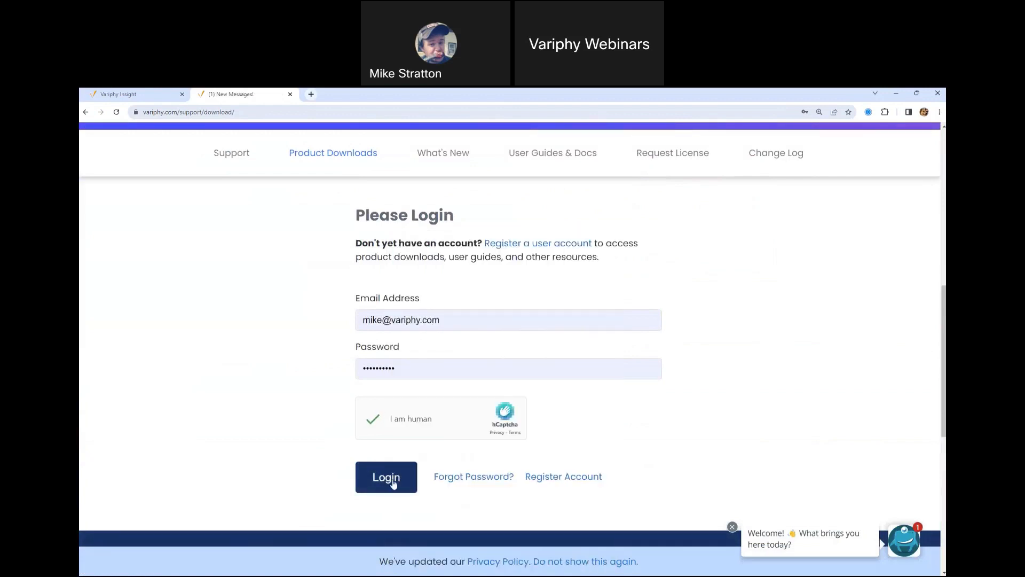
click(394, 481)
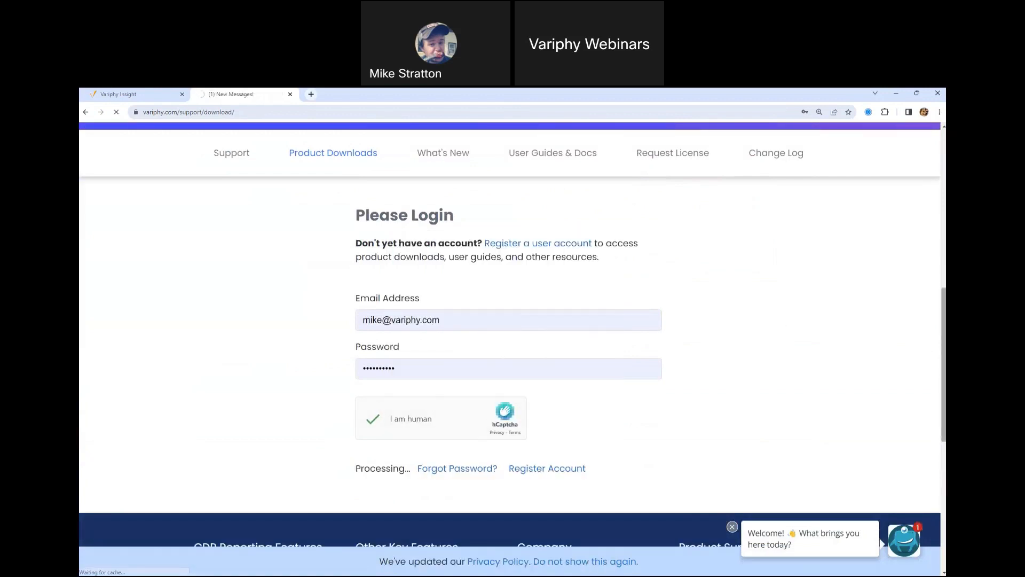
click(732, 526)
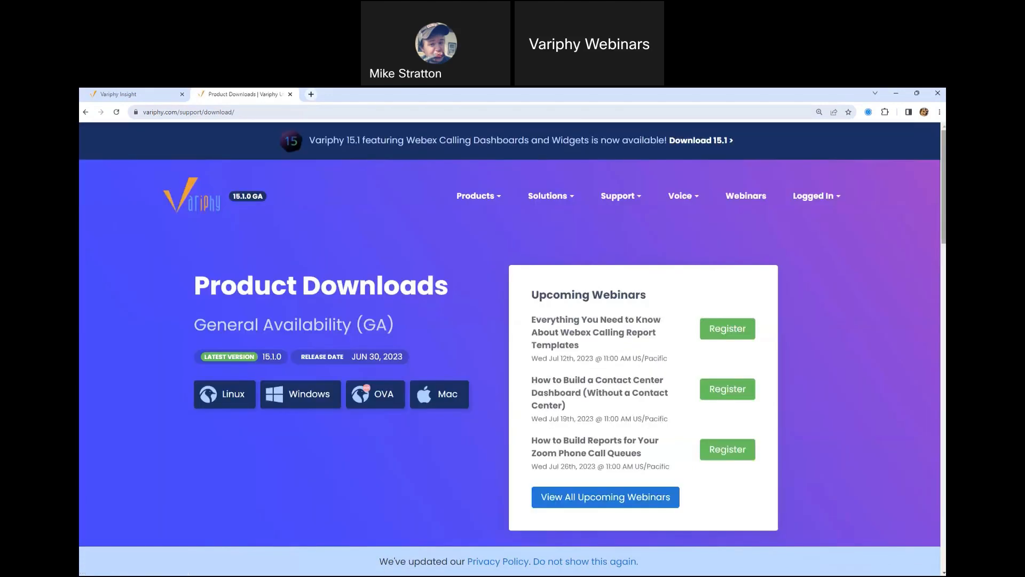
- Download the Variphy Report Templates for Webex Calling from the product downloads
drag(943, 153, 935, 294)
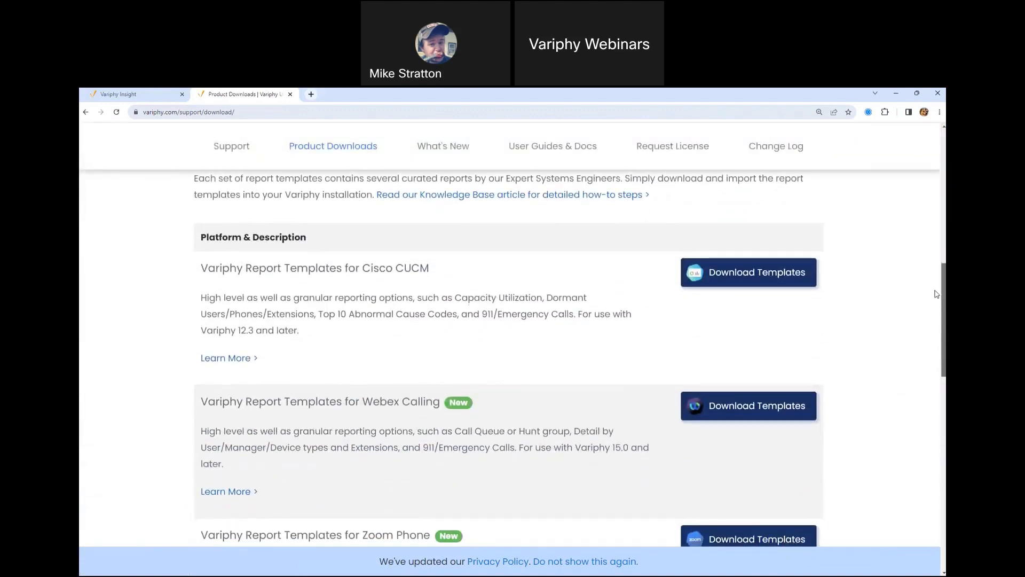
drag(935, 293, 935, 296)
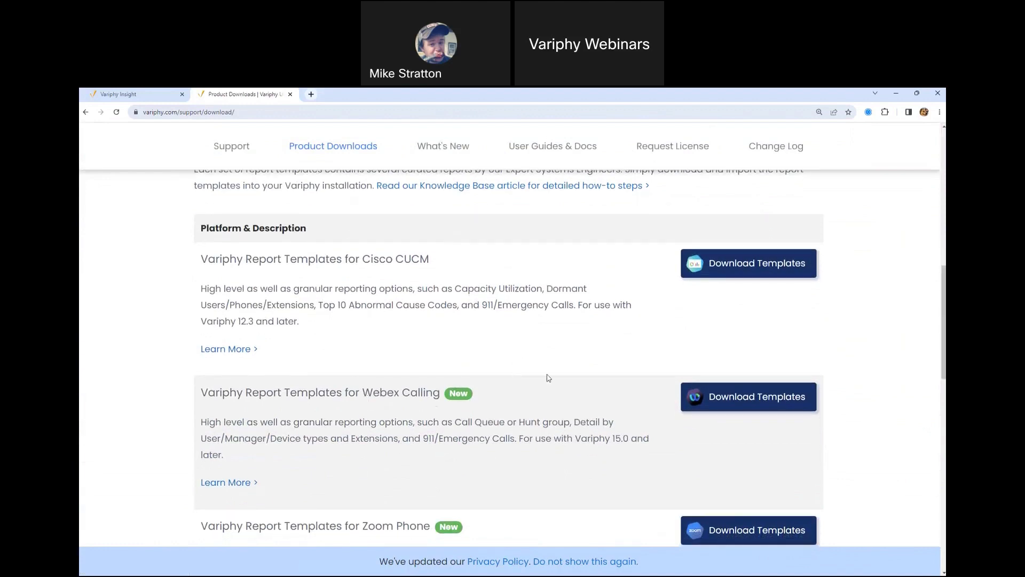
click(734, 398)
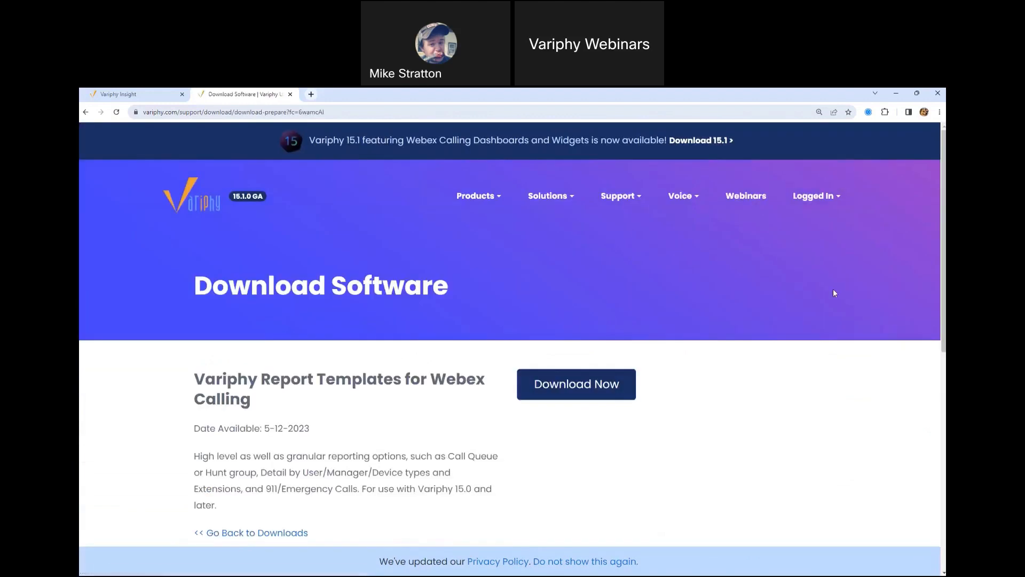
scroll(766, 274, down, 1)
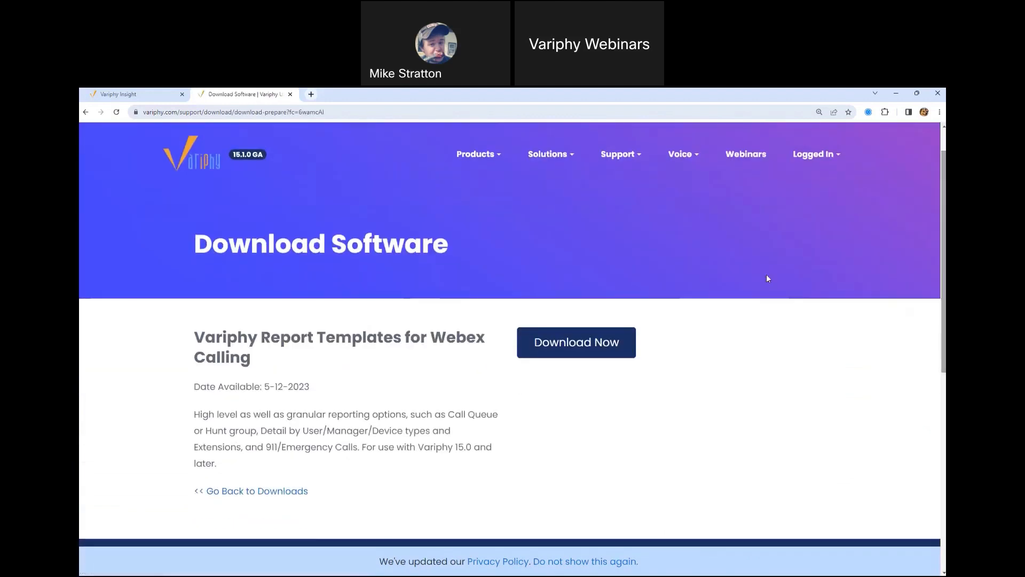
click(595, 344)
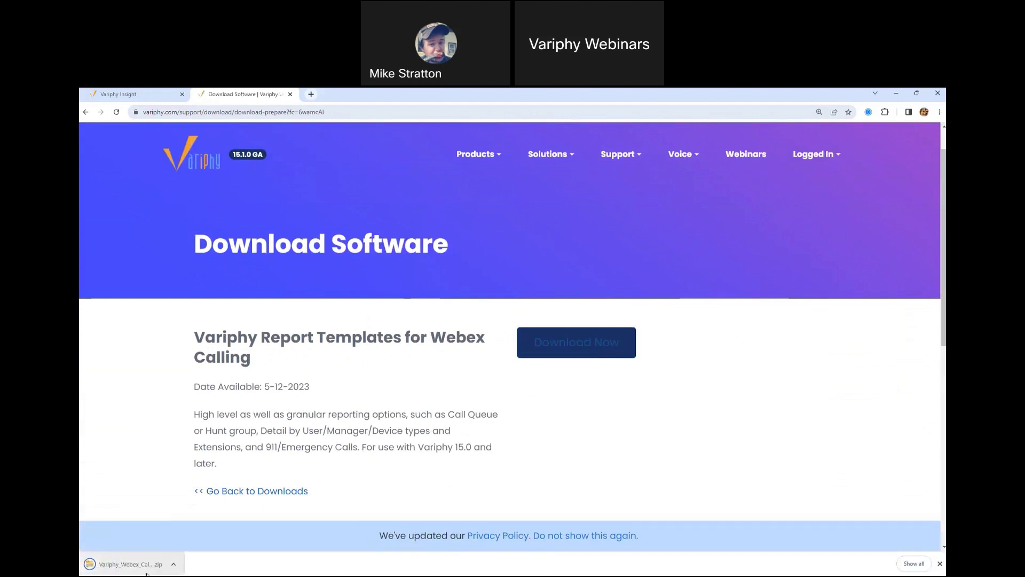
- Locate the downloaded Variphy_Webex_Calling_Report_Templates.zip in its folder and extract it with 7-Zip into a folder of the same name
click(173, 564)
click(198, 528)
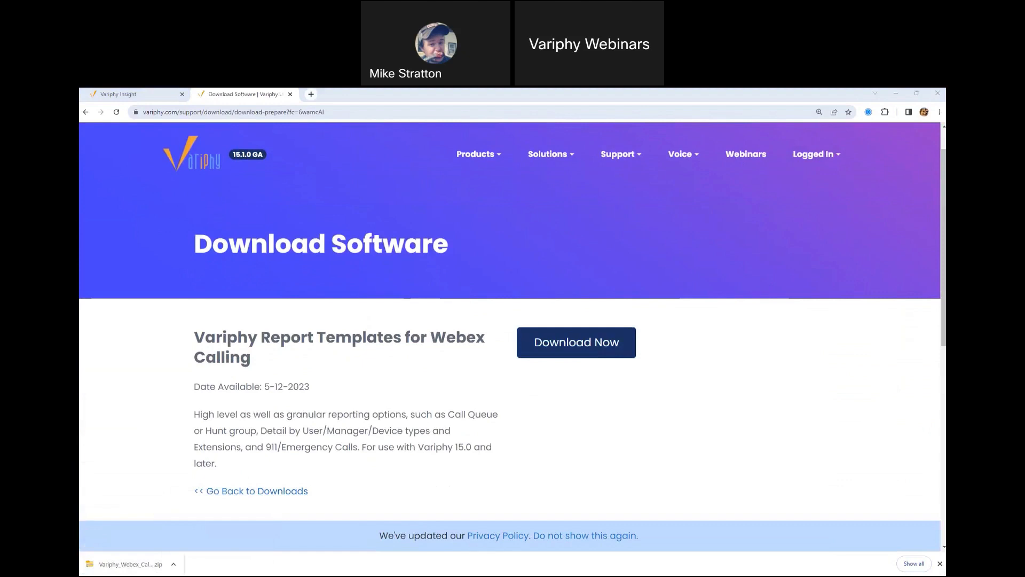
right_click(383, 223)
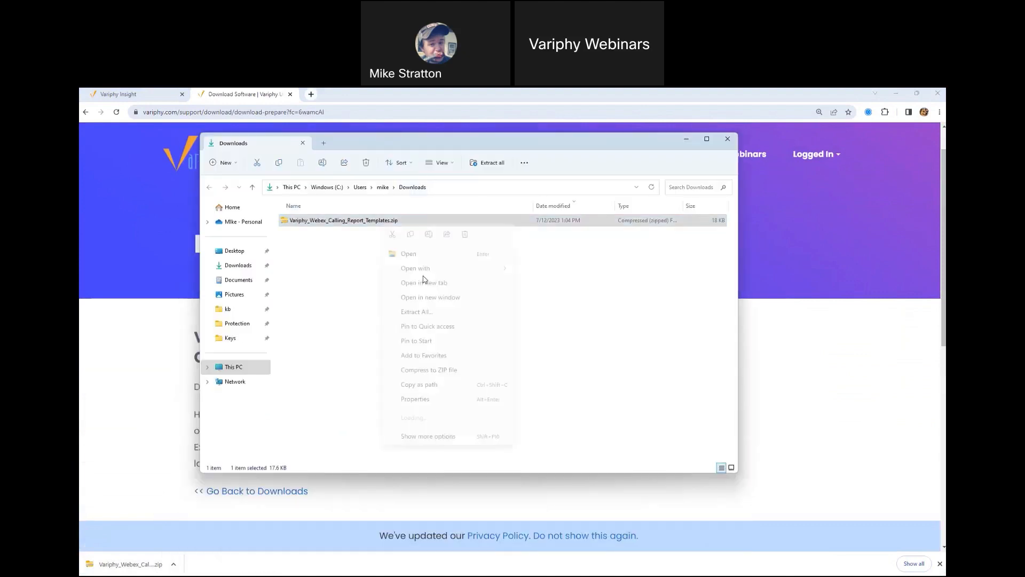
click(428, 436)
mouse_move(469, 236)
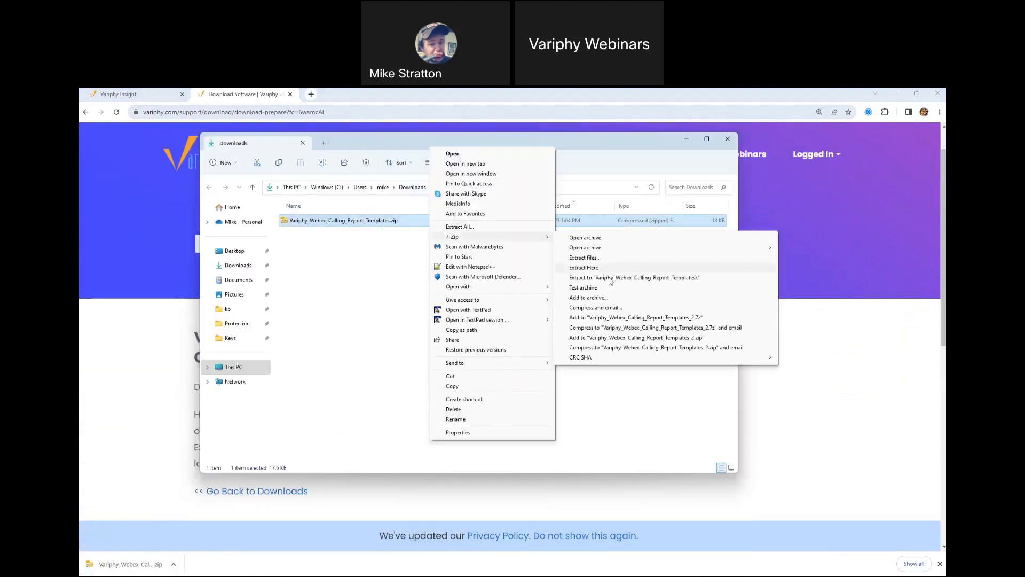
click(610, 278)
- Open the extracted Variphy_Webex_Calling_Report_Templates folder and examine the template JSON files in it
click(322, 239)
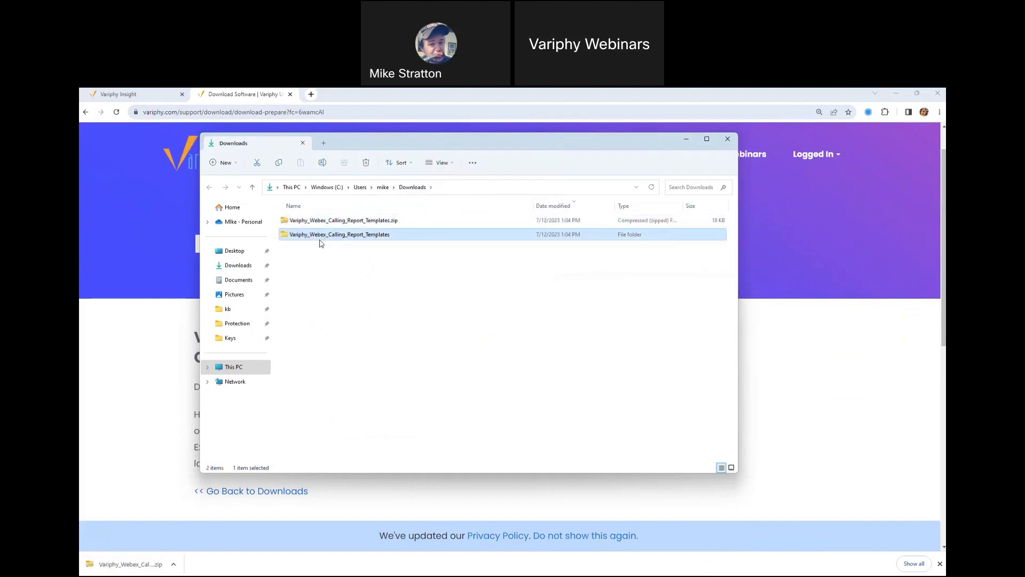
double_click(319, 239)
drag(356, 386, 357, 216)
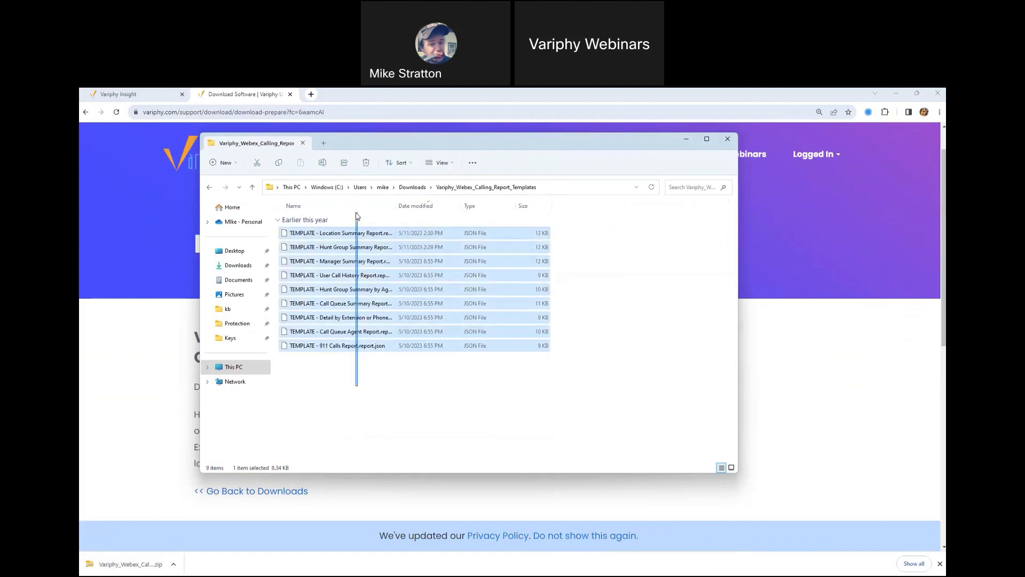
click(353, 235)
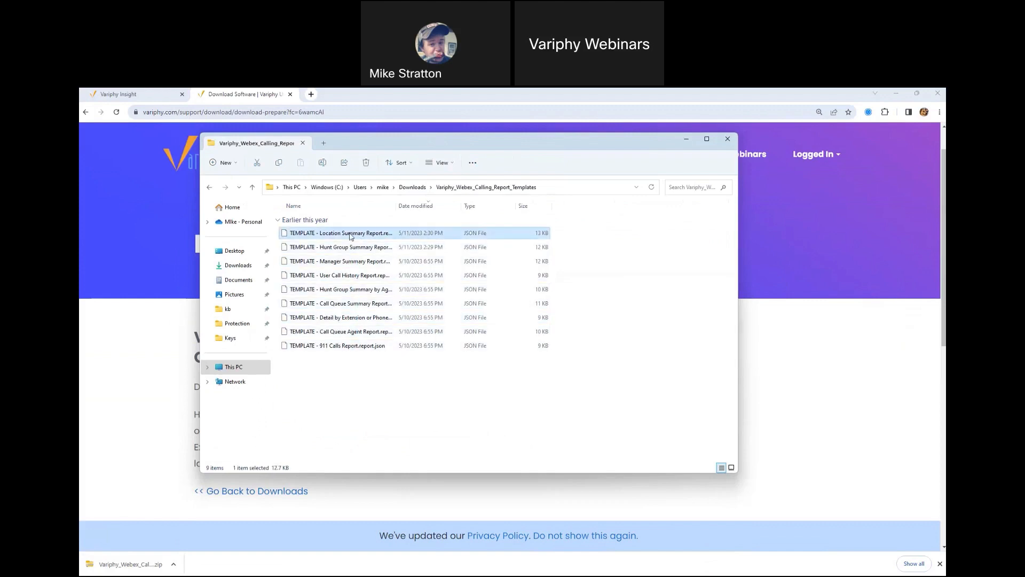
click(368, 359)
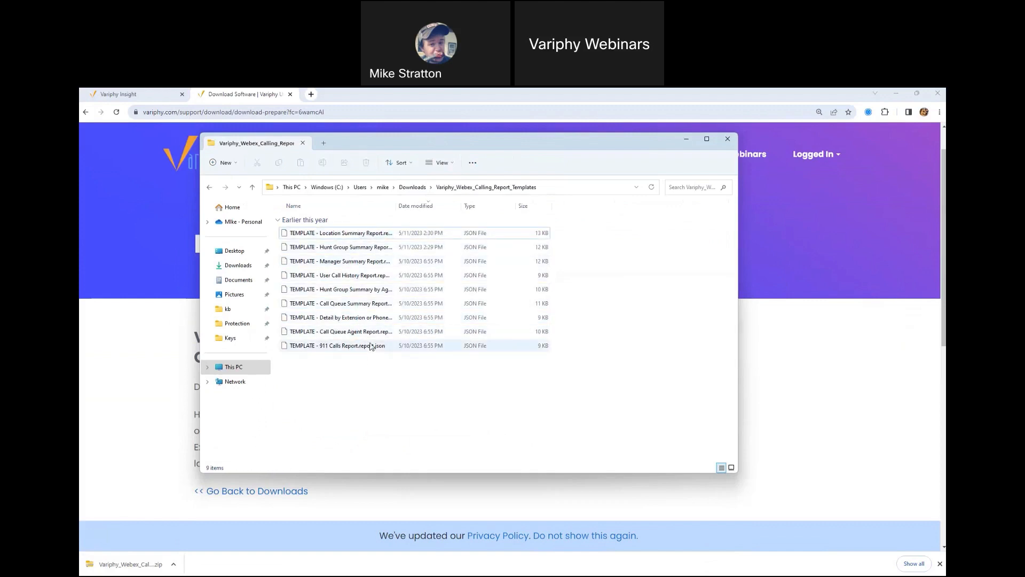
- Switch to Variphy Insight and start a report import from the Webex Calling reports list, browsing for the import files
click(148, 94)
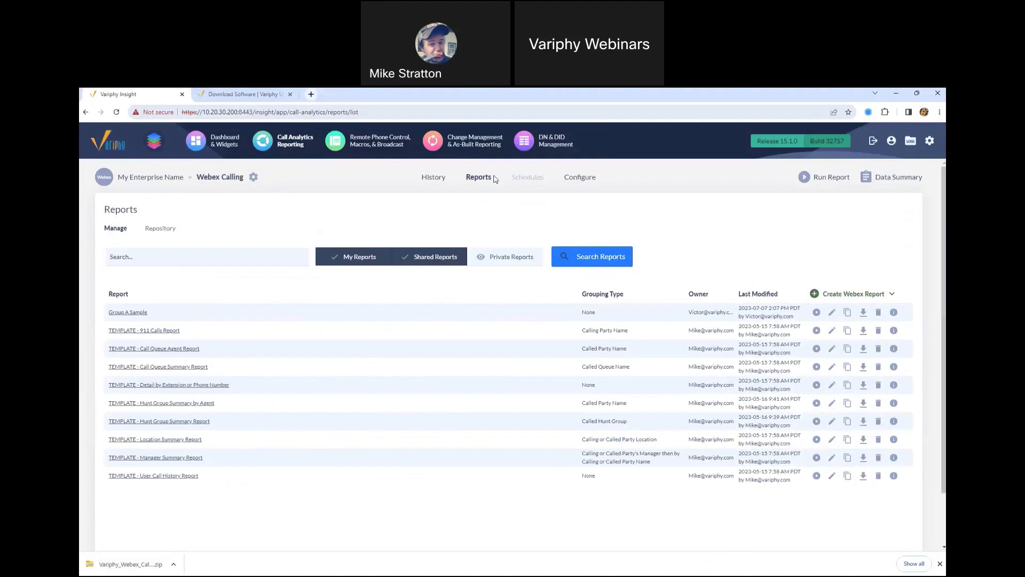
mouse_move(840, 306)
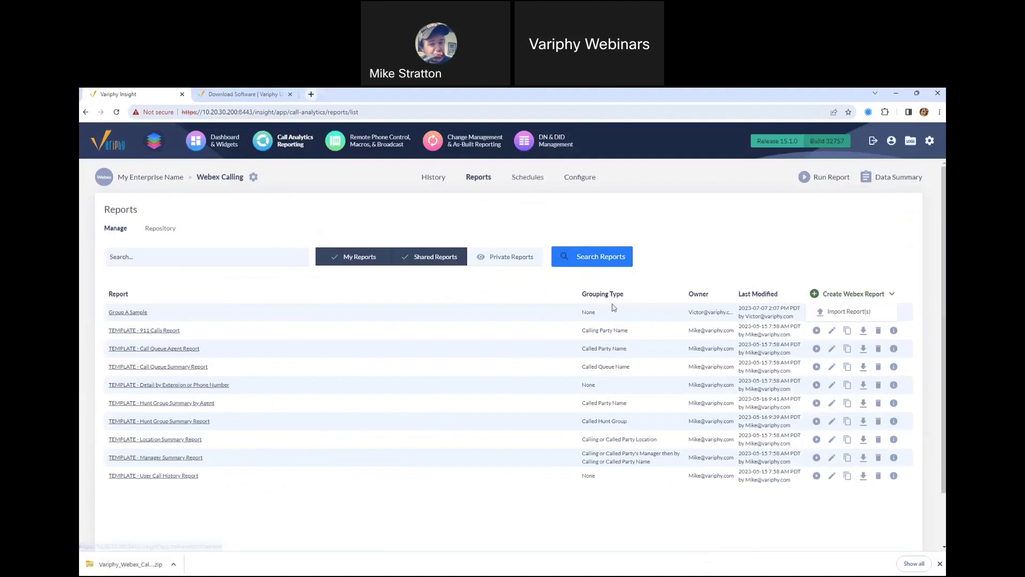
click(841, 313)
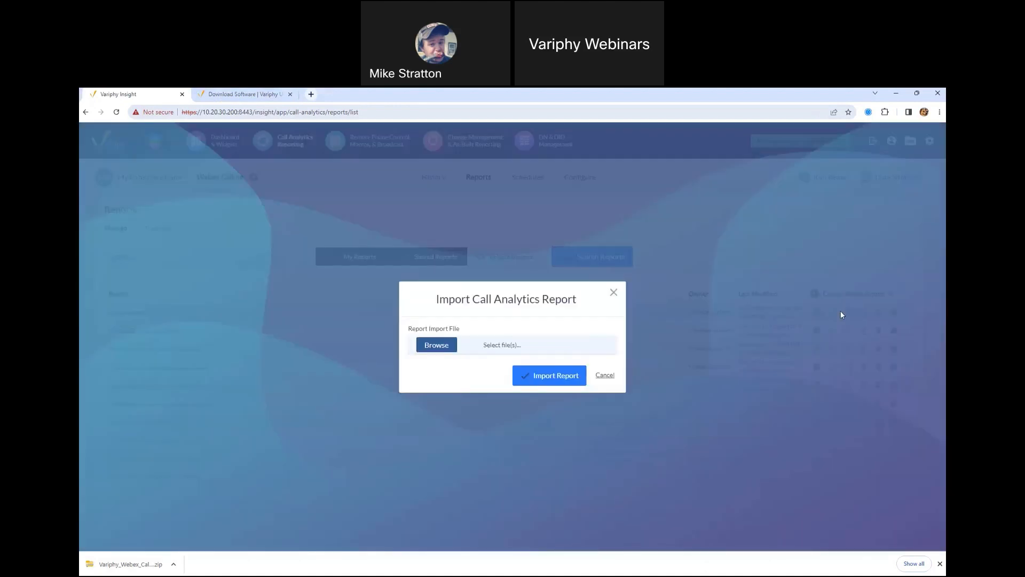
click(484, 343)
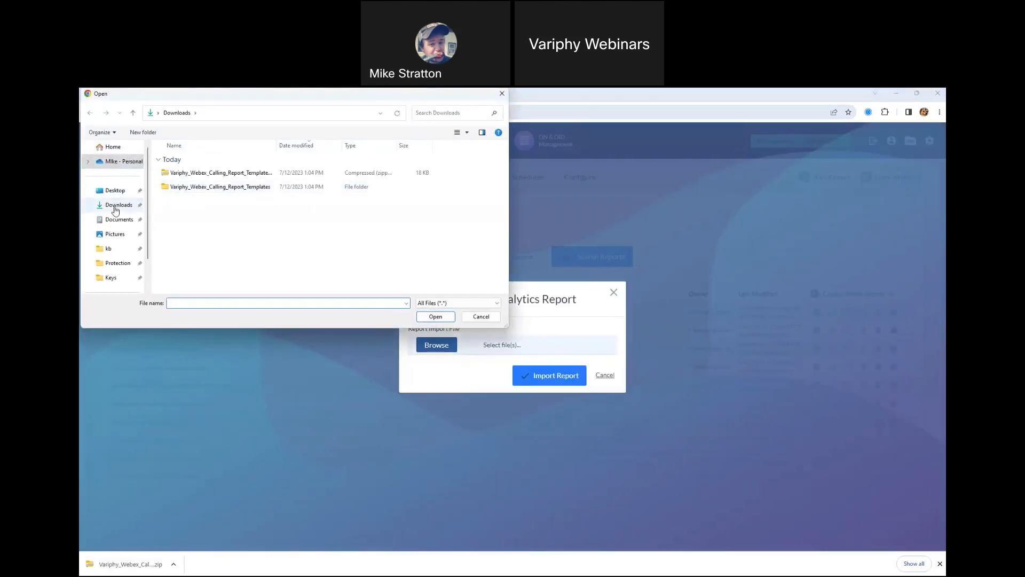
- Choose all nine template JSON files from Variphy_Webex_Calling_Report_Templates as import files, and close the dialog without importing
double_click(174, 190)
click(193, 173)
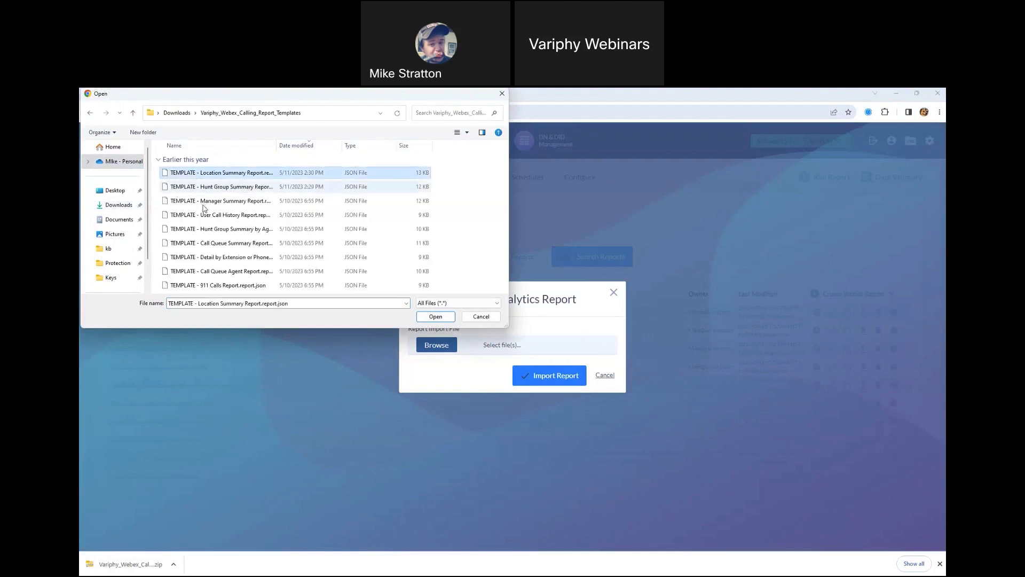
click(252, 289)
shift+click(238, 176)
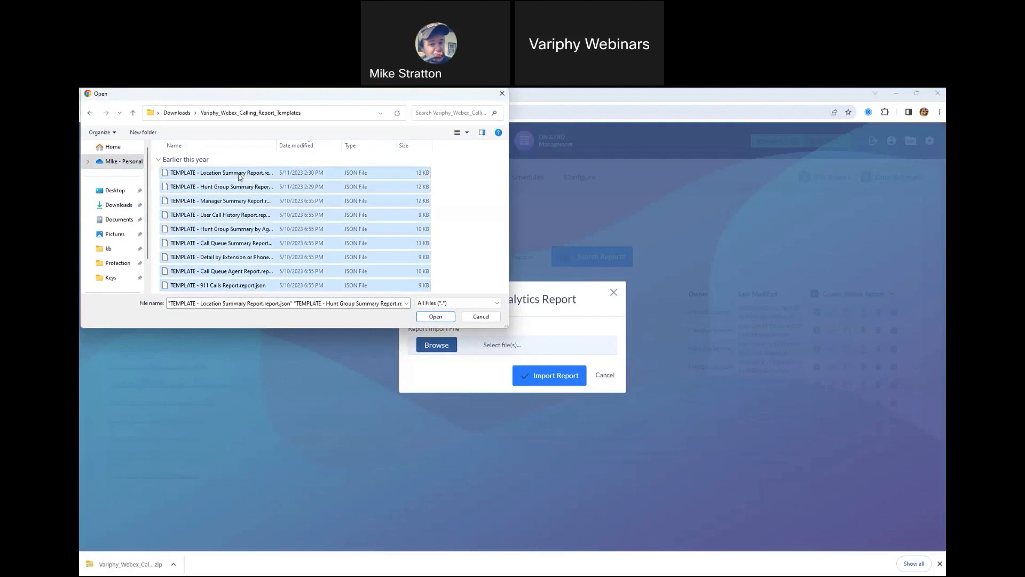
click(432, 320)
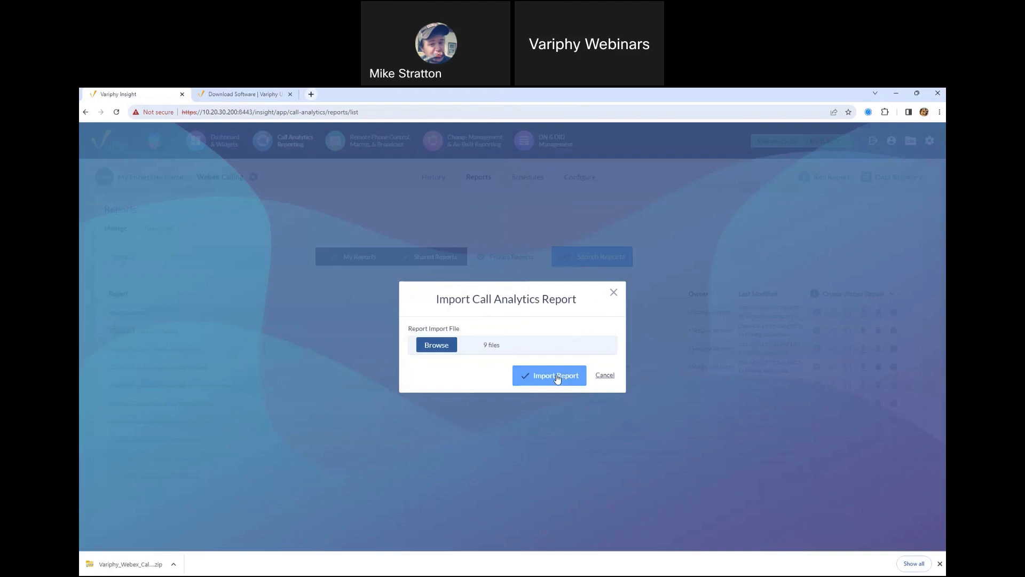
click(613, 293)
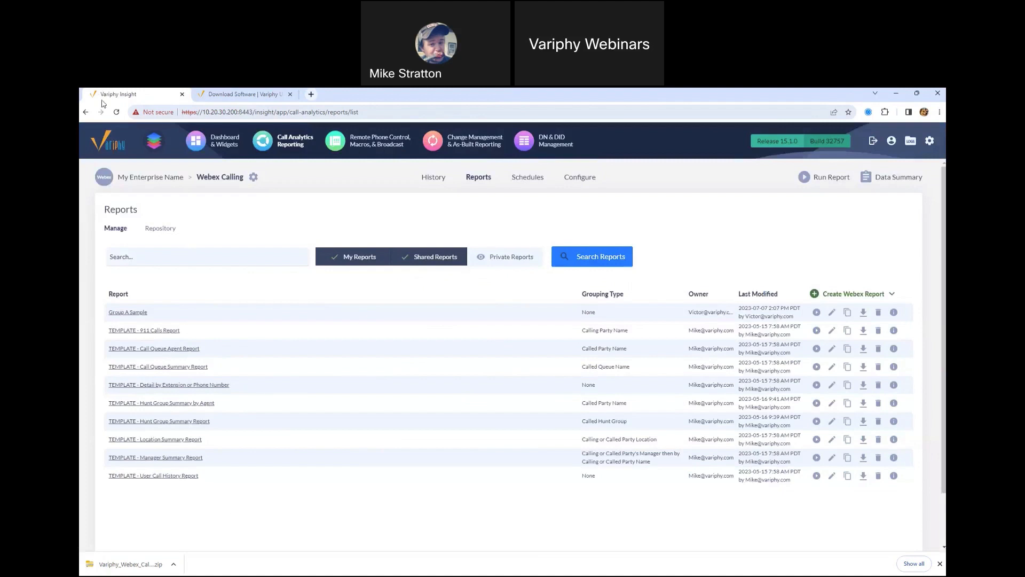
- Return to the Variphy website and open the knowledge base from its support options
click(213, 94)
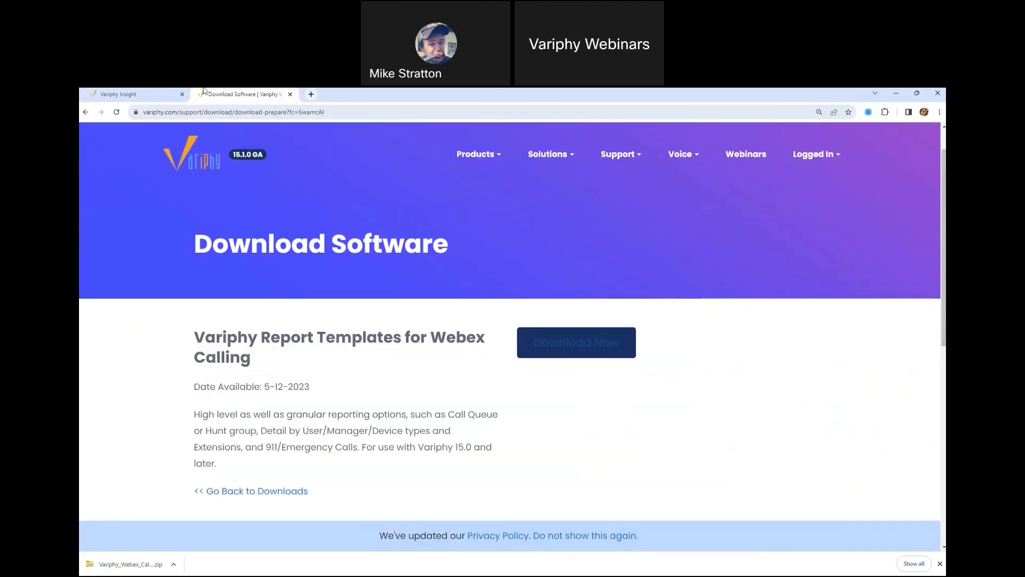
click(133, 94)
click(243, 94)
mouse_move(609, 158)
click(626, 217)
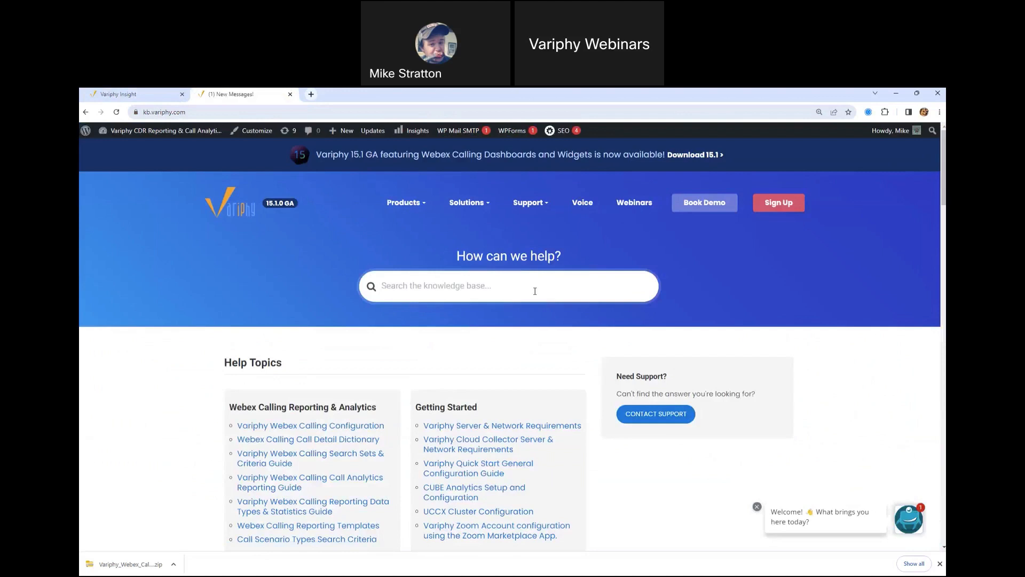
- Search the knowledge base for "Webex templates" and open the "Webex Calling Reporting Templates" article
text(wEBEX)
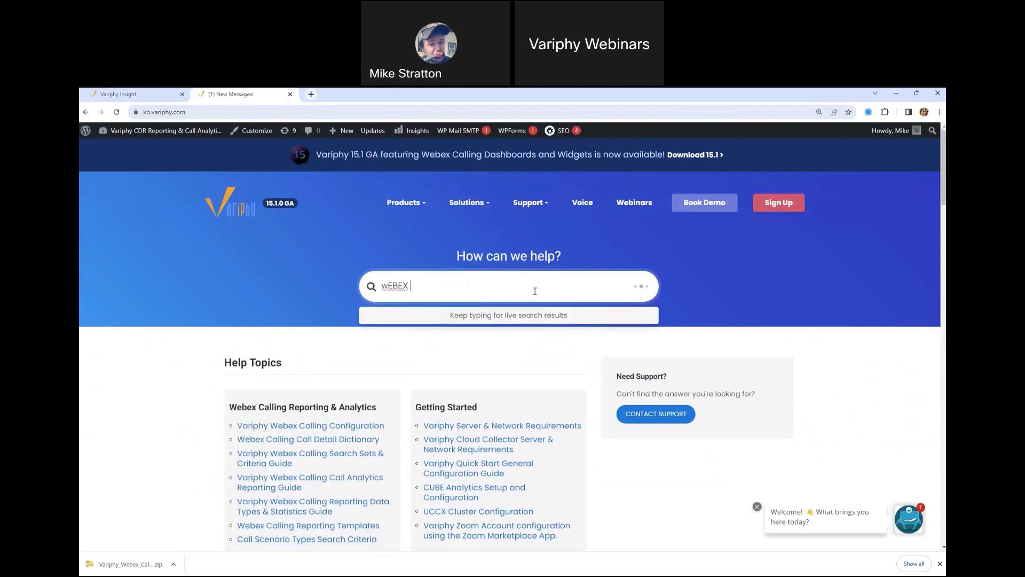
key(BackSpace)
key(BackSpace)
key(BackSpace)
key(BackSpace)
key(BackSpace)
text(Webex tamp)
key(BackSpace)
key(BackSpace)
key(BackSpace)
text(emplates)
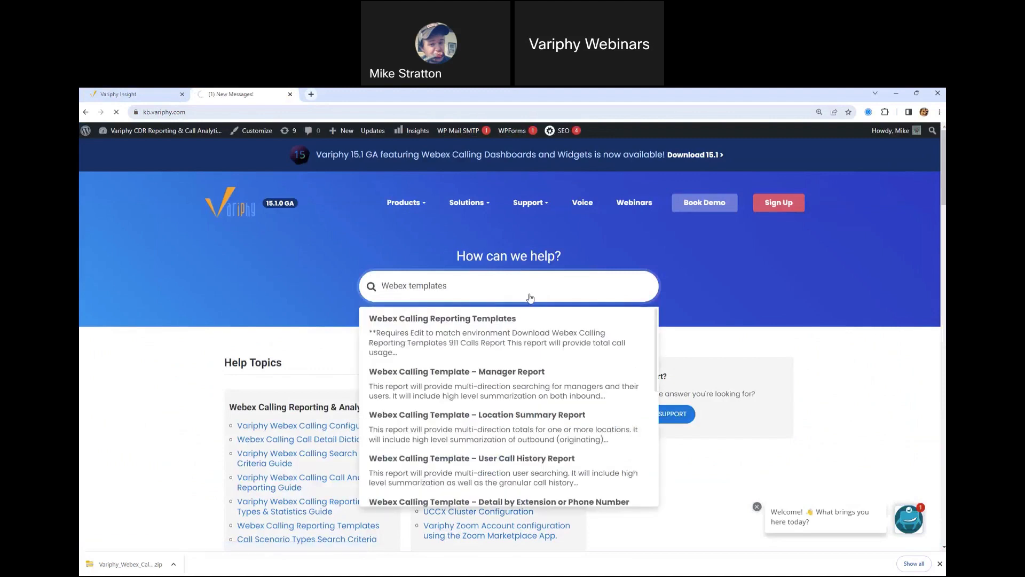
key(Return)
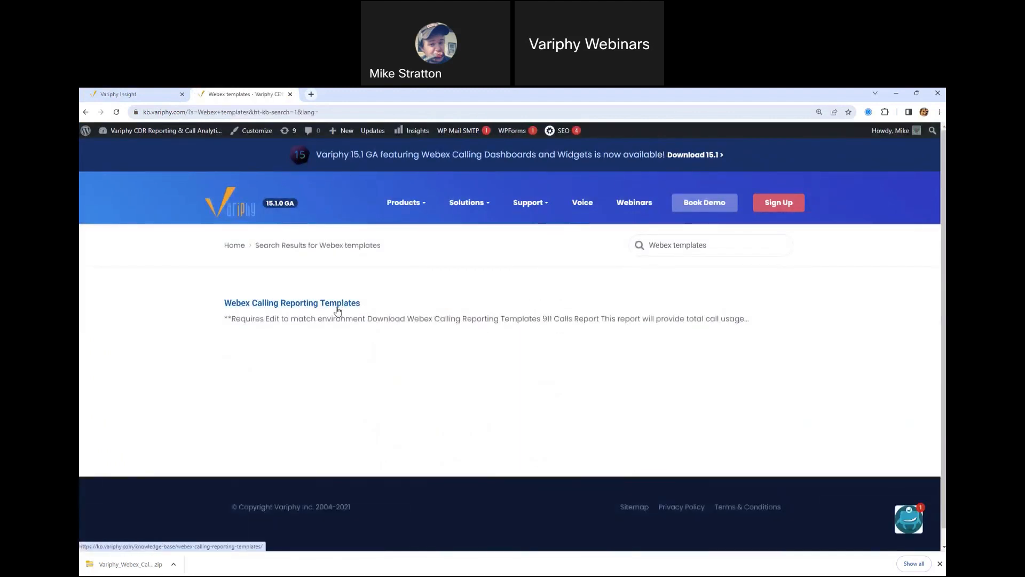
click(284, 305)
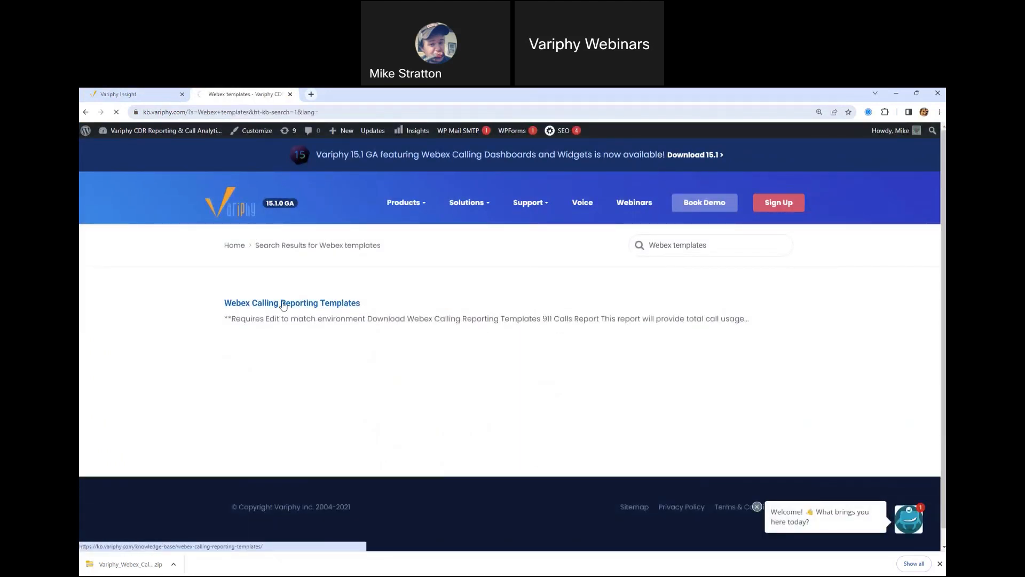
scroll(512, 342, down, 3)
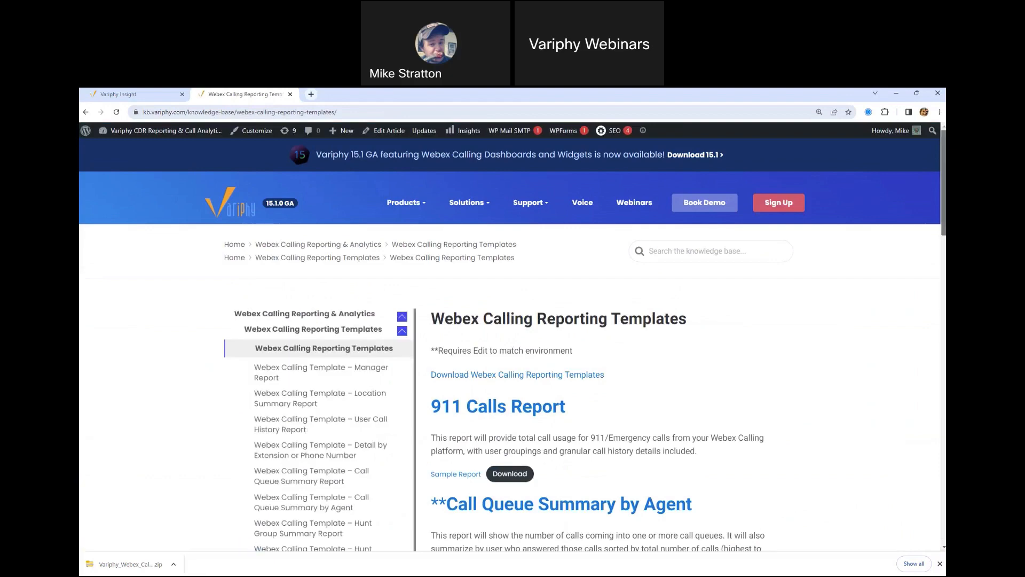
- Skim the Webex Calling Reporting Templates list and open the 911 Calls Report article in a separate tab
scroll(924, 401, down, 10)
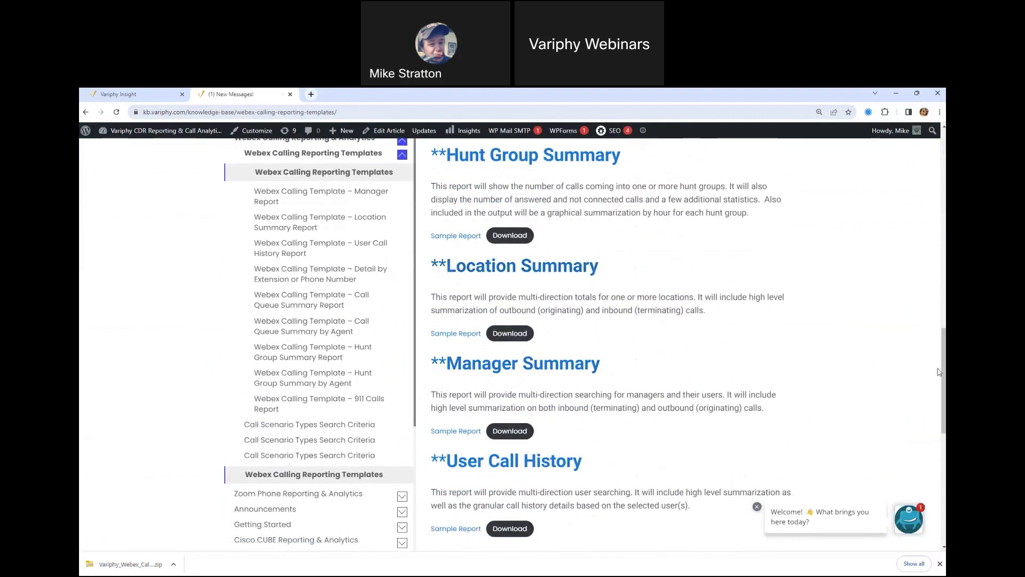
drag(943, 369, 944, 168)
right_click(498, 422)
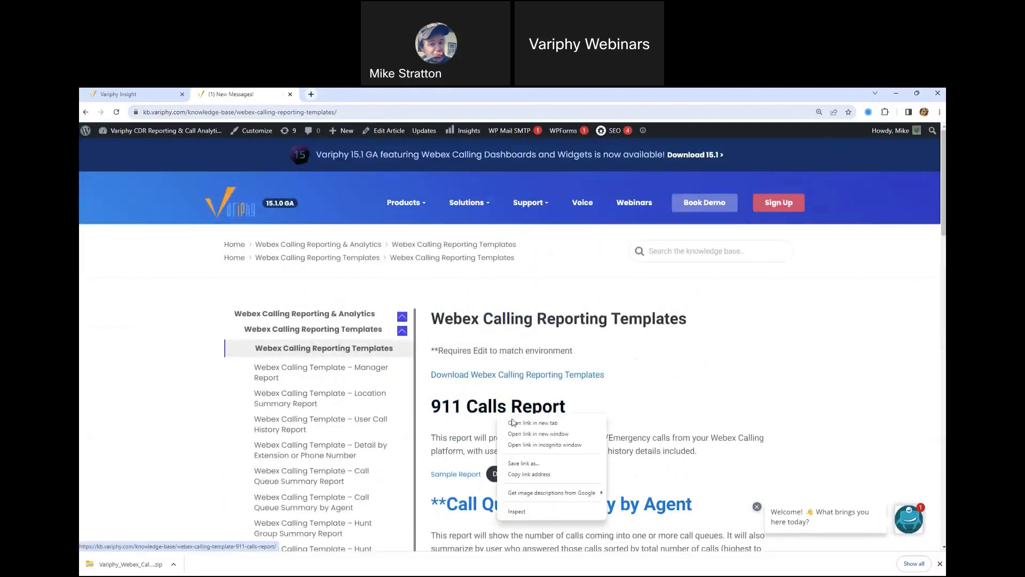
click(523, 428)
click(322, 92)
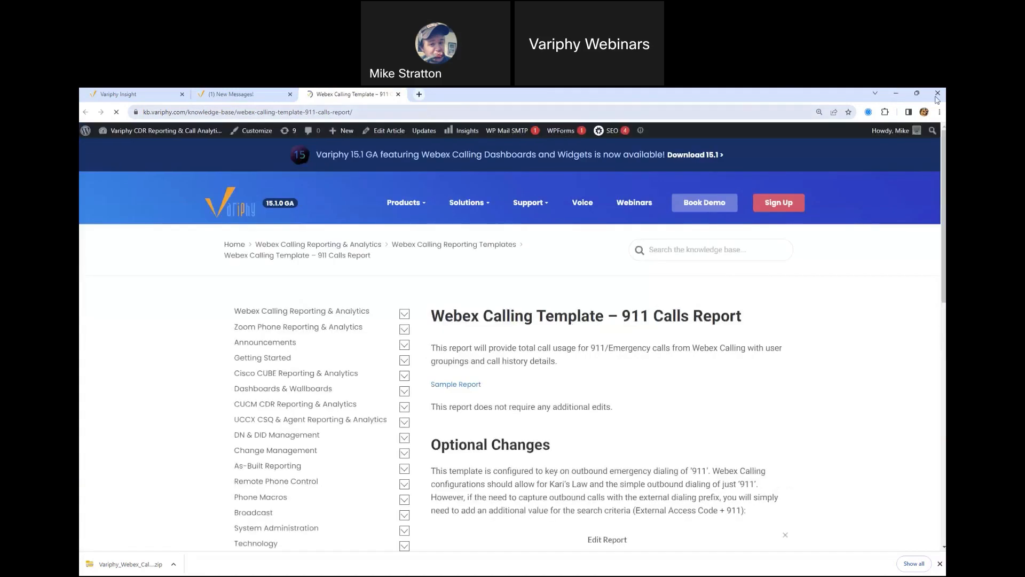
- Read the 911 Calls Report article's description and its Optional Changes section with the example search set
drag(943, 180, 920, 226)
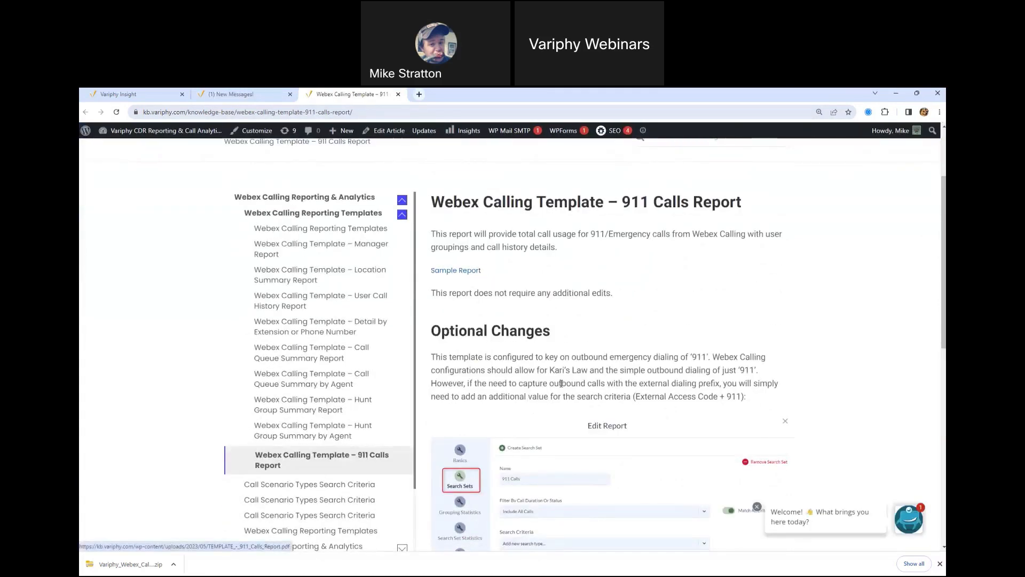
drag(943, 288, 943, 291)
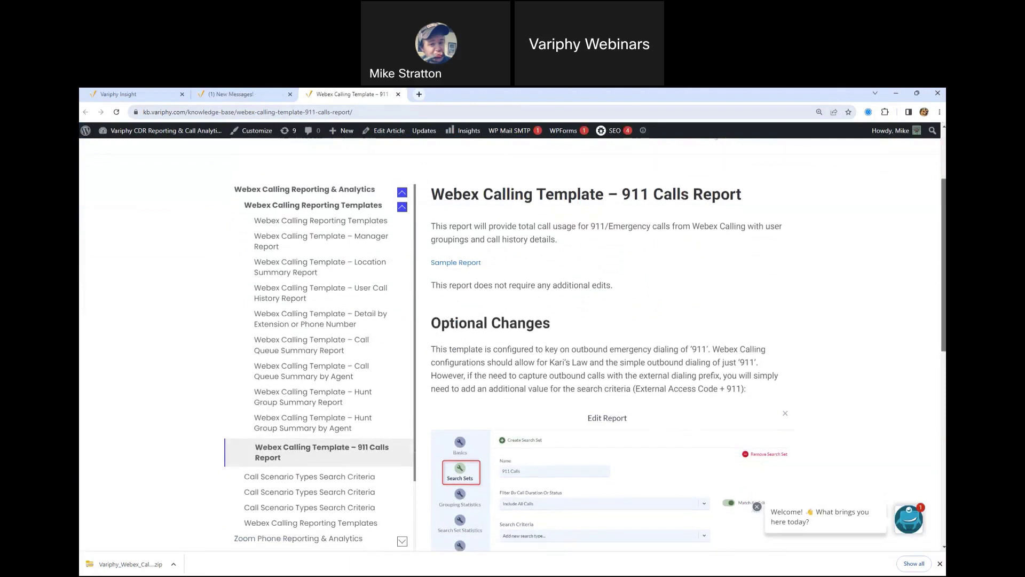
scroll(446, 283, down, 1)
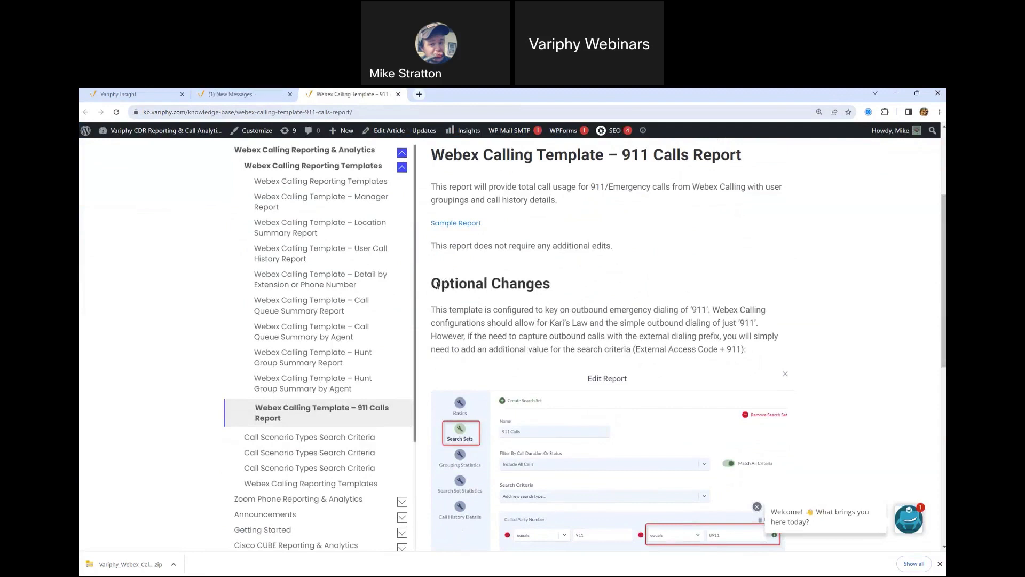
drag(445, 287, 554, 303)
click(554, 303)
drag(521, 200, 488, 186)
scroll(881, 278, down, 5)
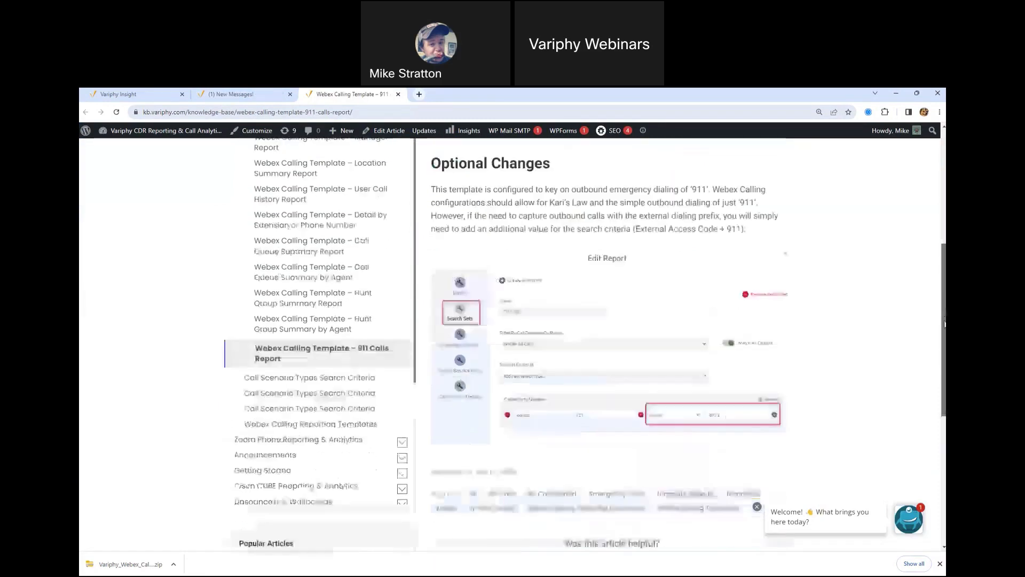
scroll(880, 279, up, 3)
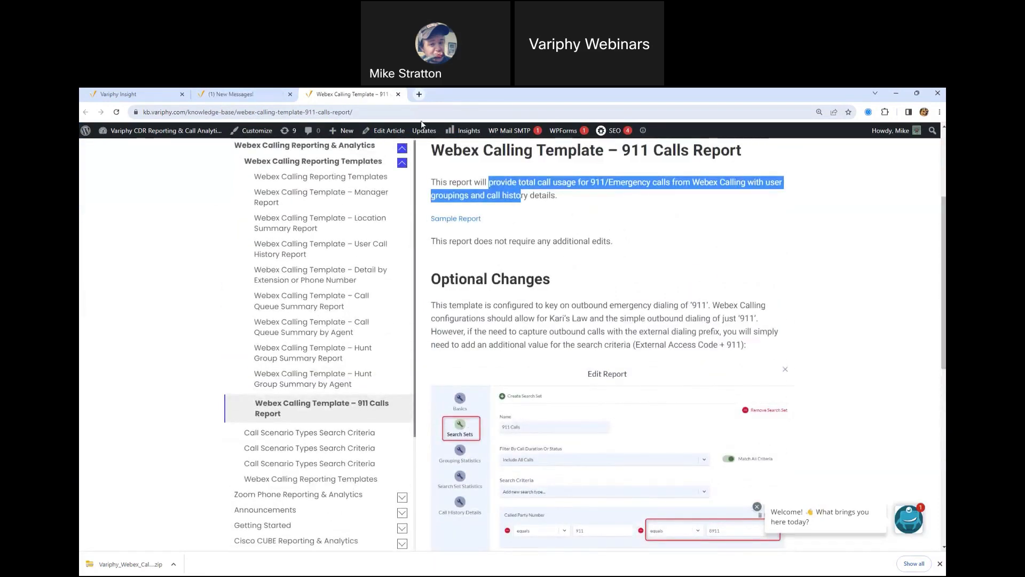
- Return to the templates list, open the Call Queue Summary by Agent article in a separate tab, and close the 911 article
click(212, 90)
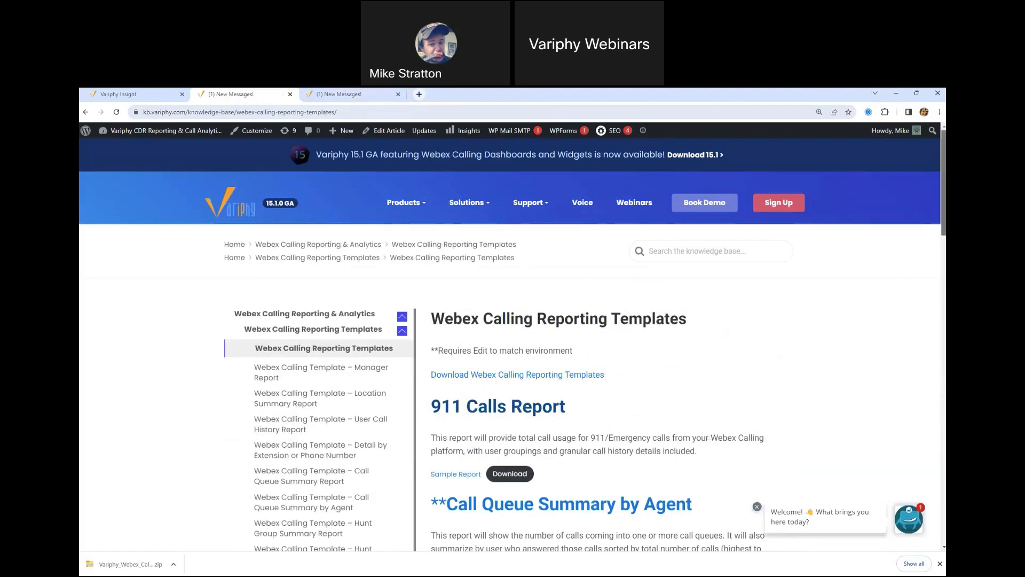
scroll(943, 213, down, 5)
scroll(945, 309, up, 2)
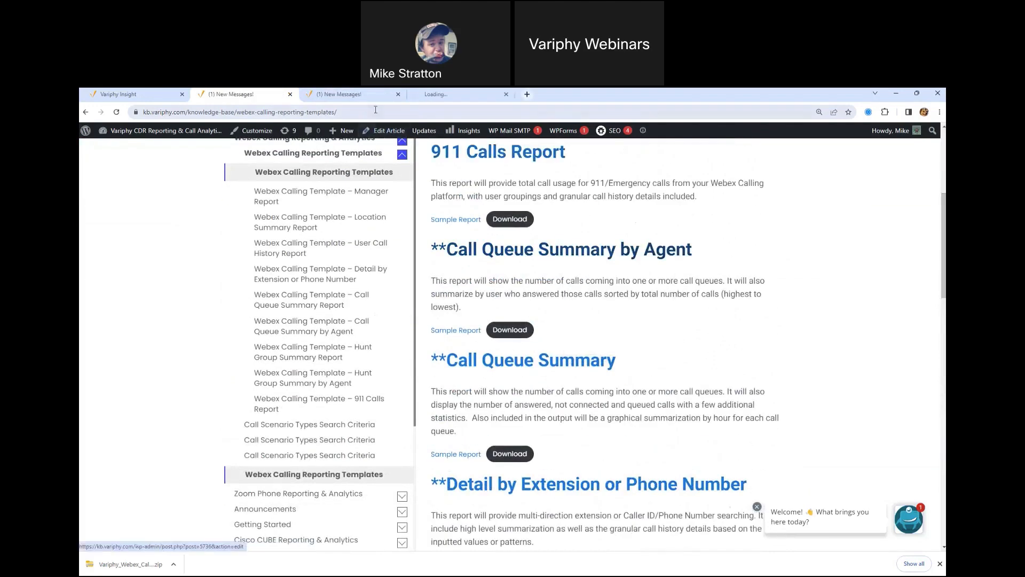
click(345, 93)
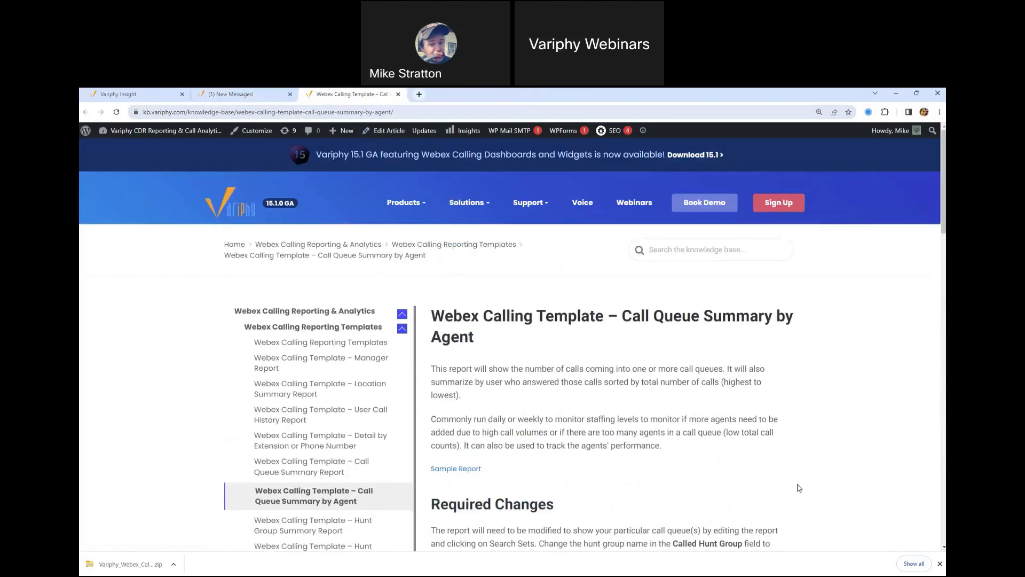
- Examine the Required Changes section of the Call Queue Summary by Agent article, including the Called Queue search set example
scroll(458, 299, down, 4)
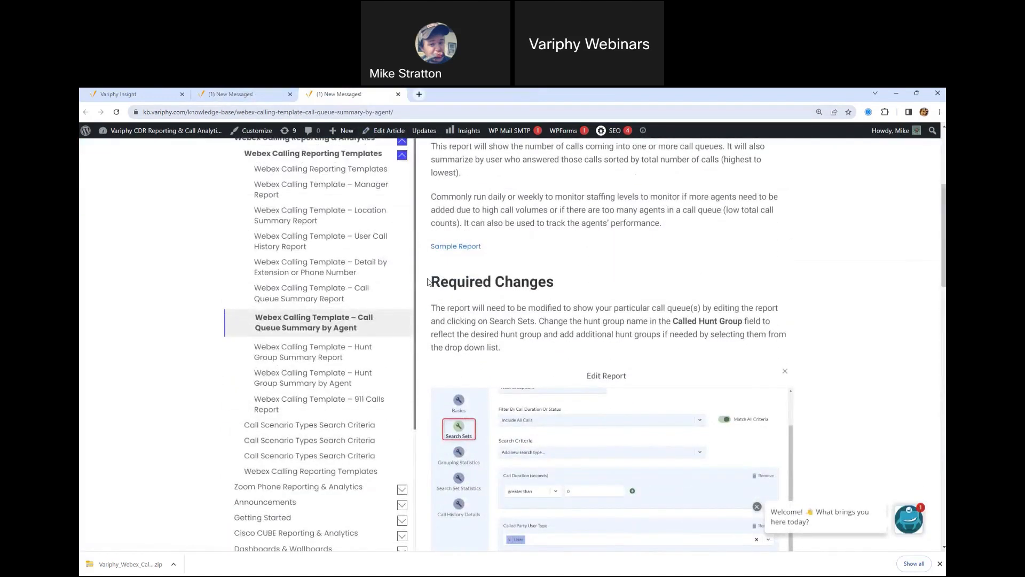
drag(428, 278, 537, 335)
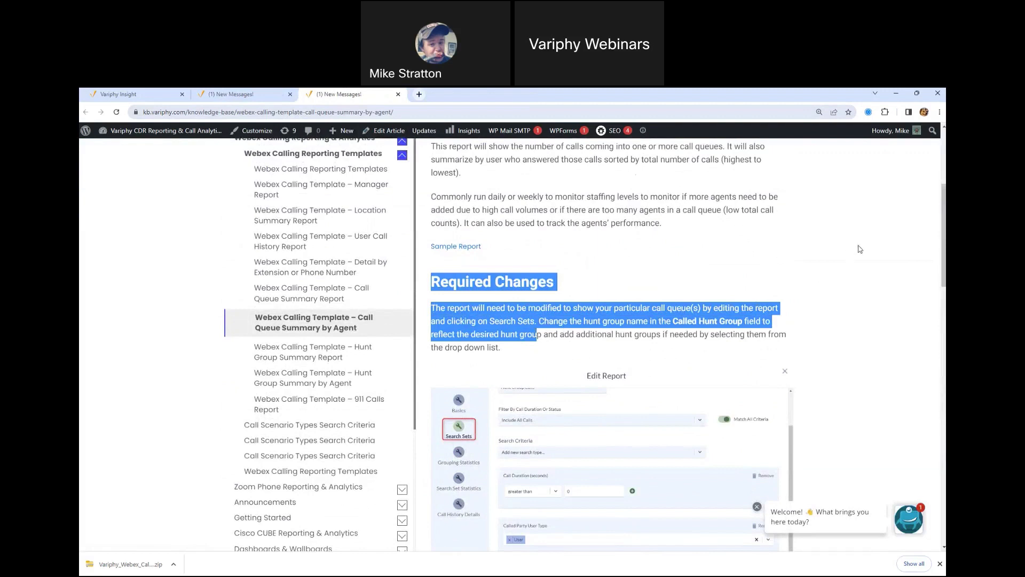
drag(944, 234, 944, 269)
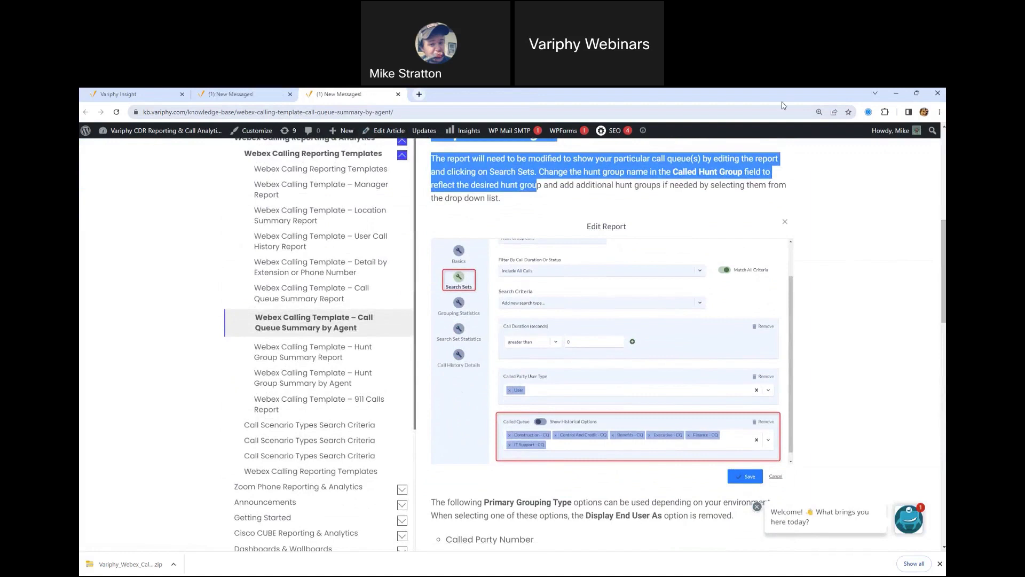
- Switch to Variphy Insight, dismiss the browser's downloads bar, and open TEMPLATE - 911 Calls Report for editing
click(142, 93)
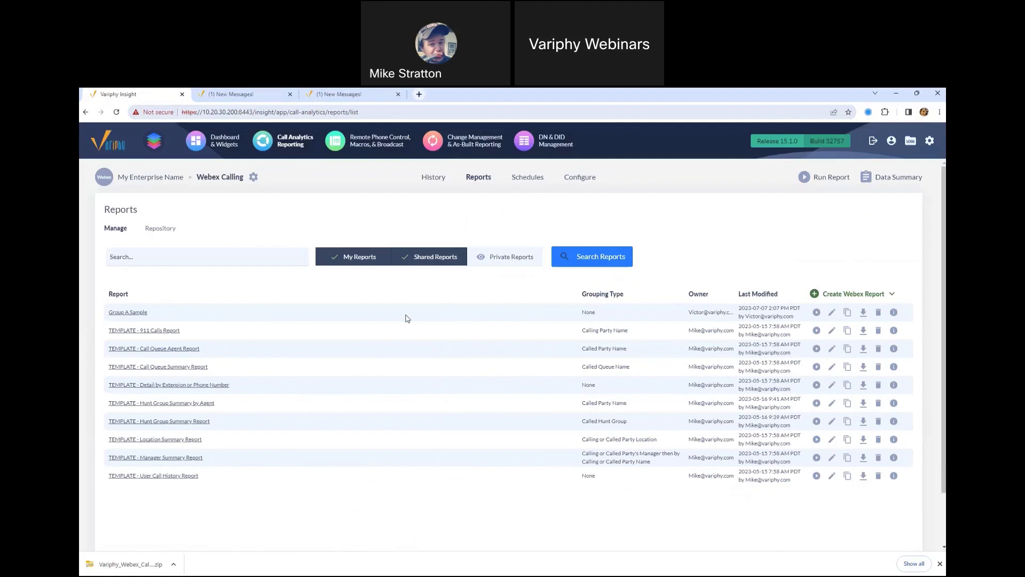
click(939, 564)
click(351, 93)
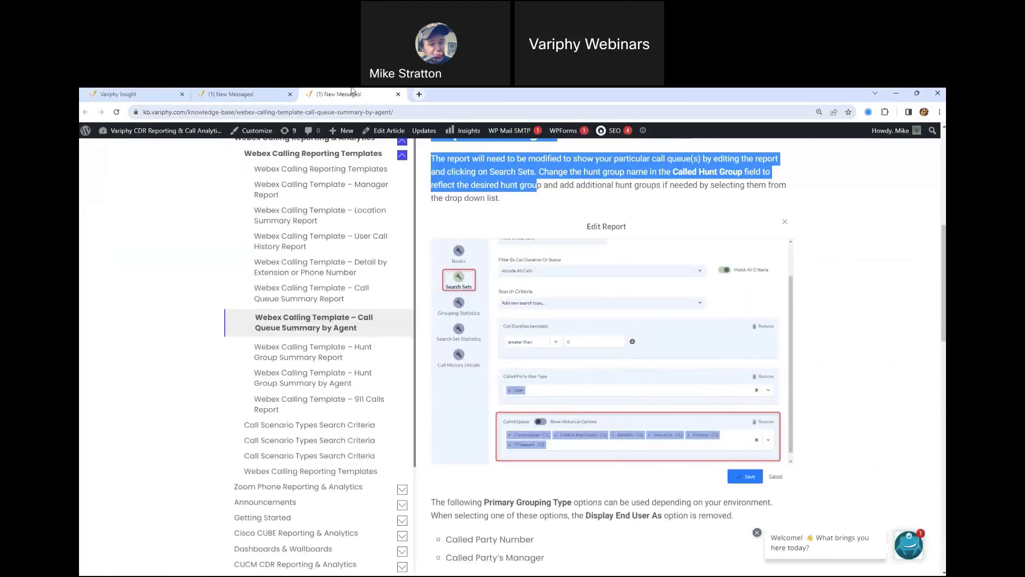
mouse_move(353, 94)
mouse_down()
mouse_move(224, 176)
mouse_move(107, 208)
mouse_move(299, 91)
mouse_move(342, 93)
mouse_up()
click(246, 94)
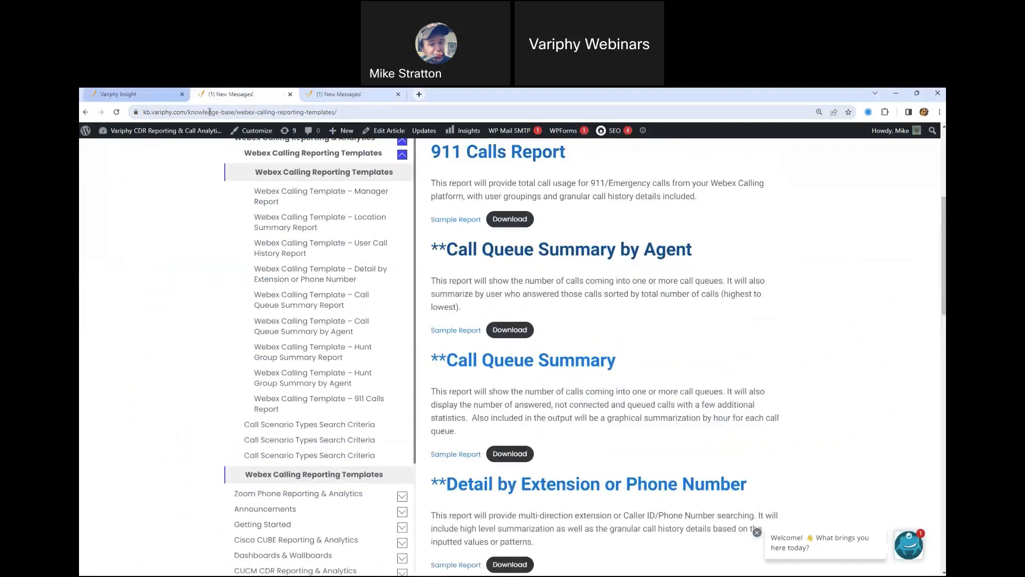
click(123, 93)
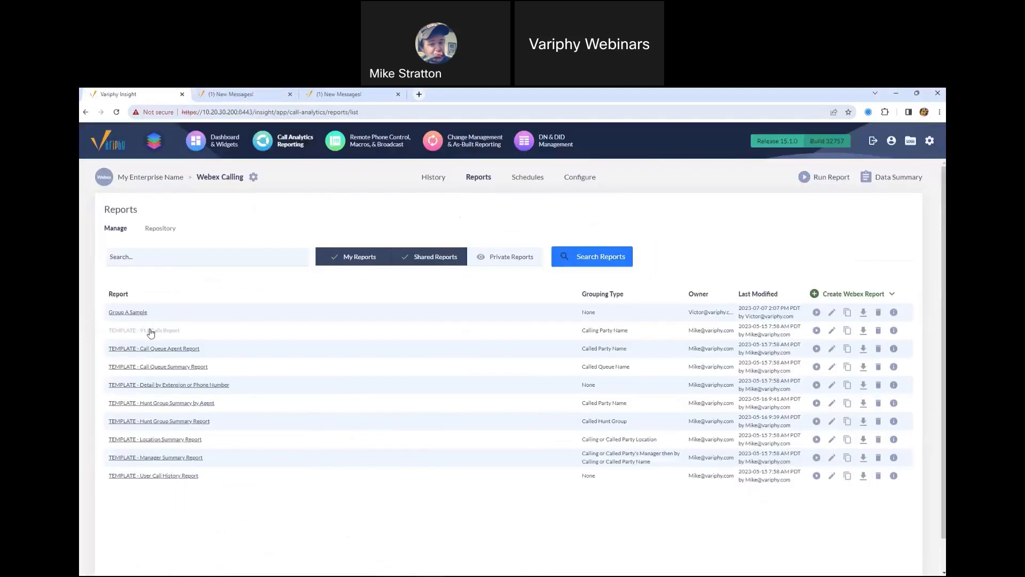
click(143, 330)
- Reopen the 911 Calls Report article from the templates list, open its sample report separately, and close the call queue article
click(254, 93)
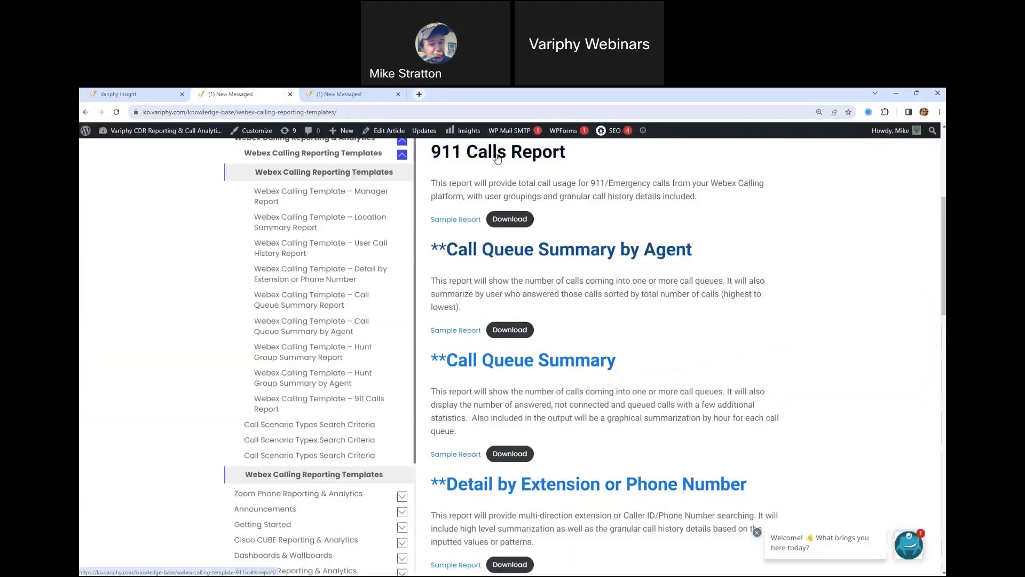
click(497, 157)
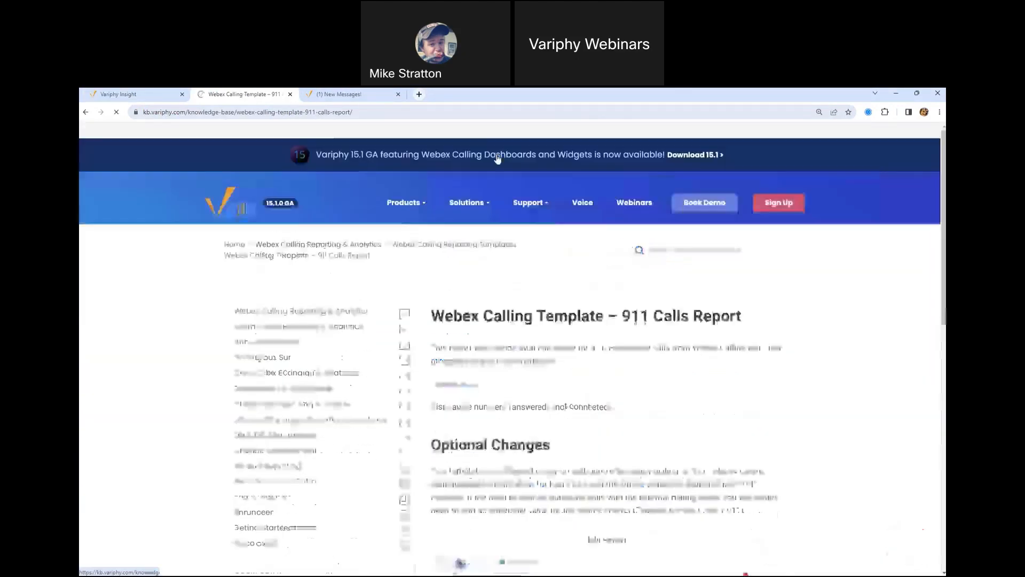
right_click(454, 339)
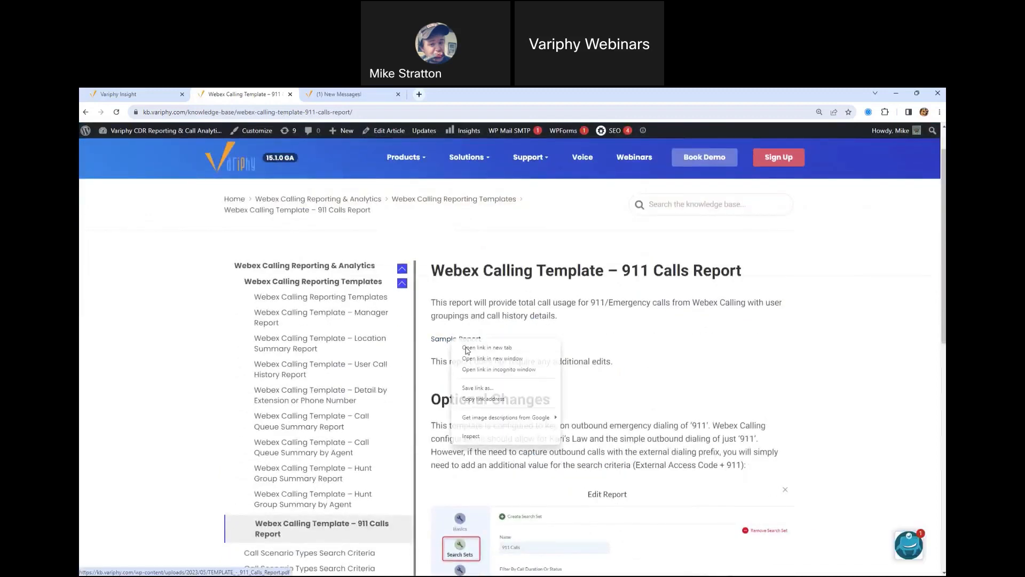
click(473, 346)
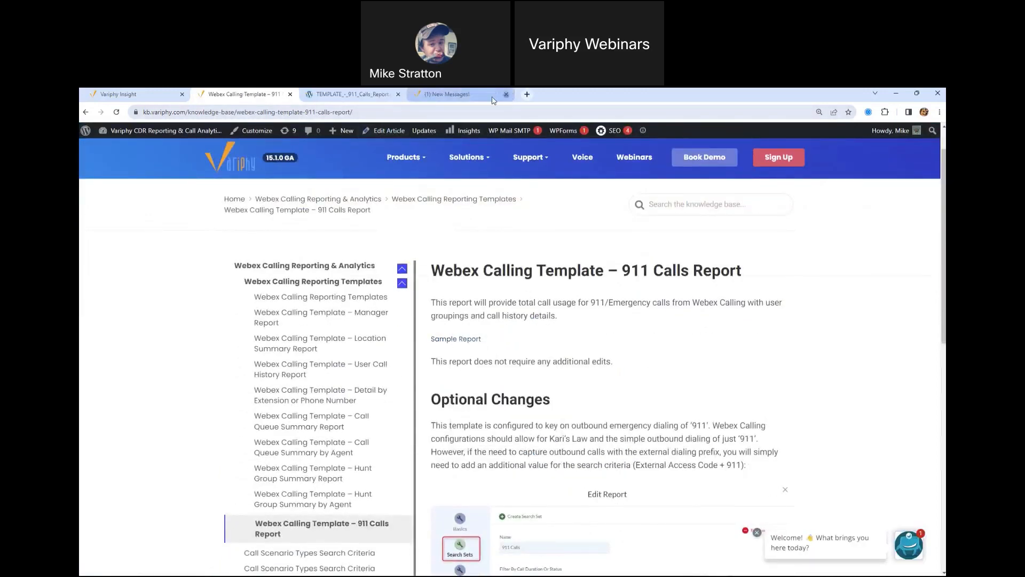
click(506, 94)
- Enlarge the sample 911 Calls Report PDF to 125% and examine its Search Criteria Summary
scroll(425, 357, down, 1)
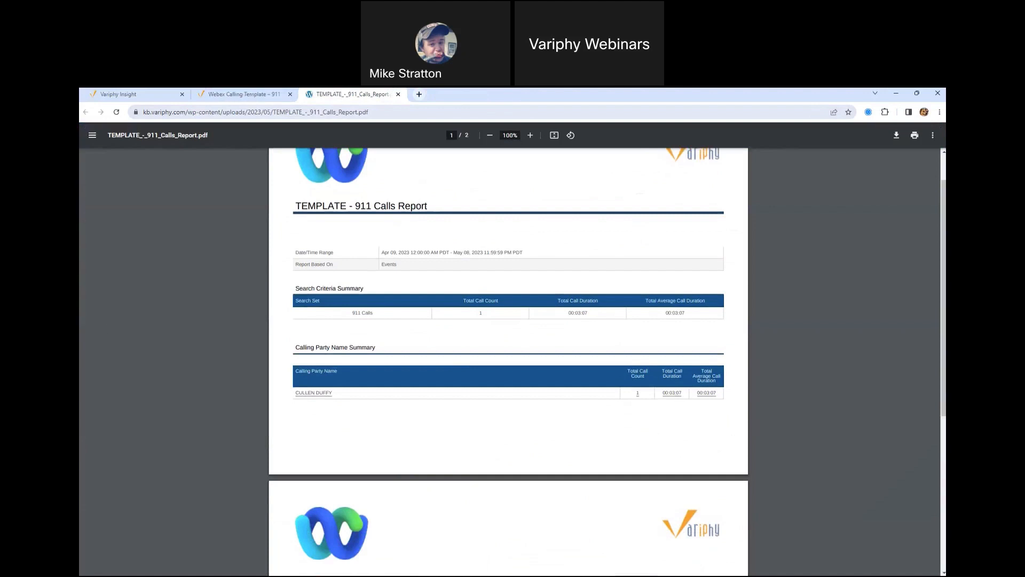
click(530, 135)
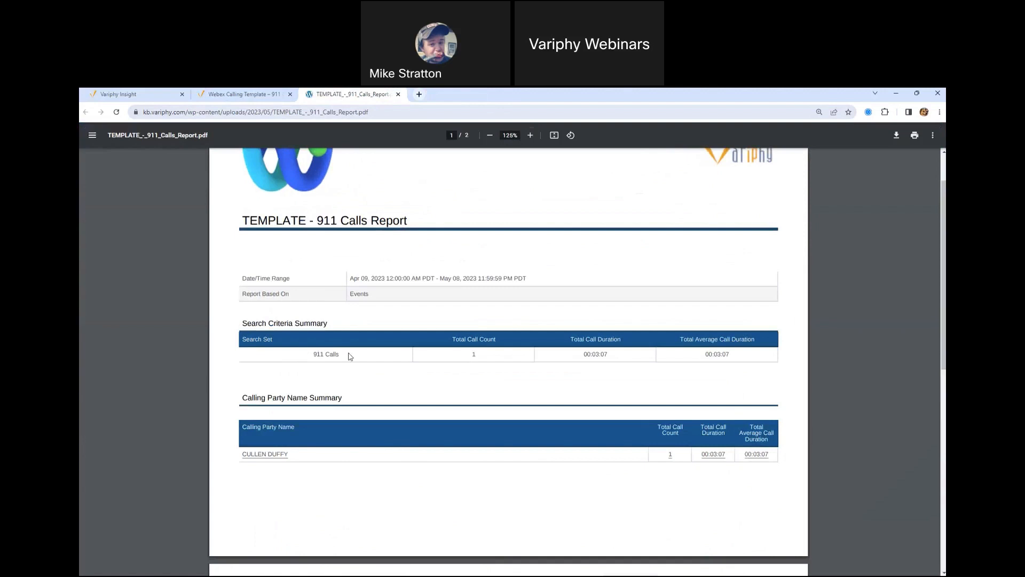
drag(312, 354, 361, 355)
click(458, 359)
drag(705, 354, 752, 366)
scroll(325, 416, down, 1)
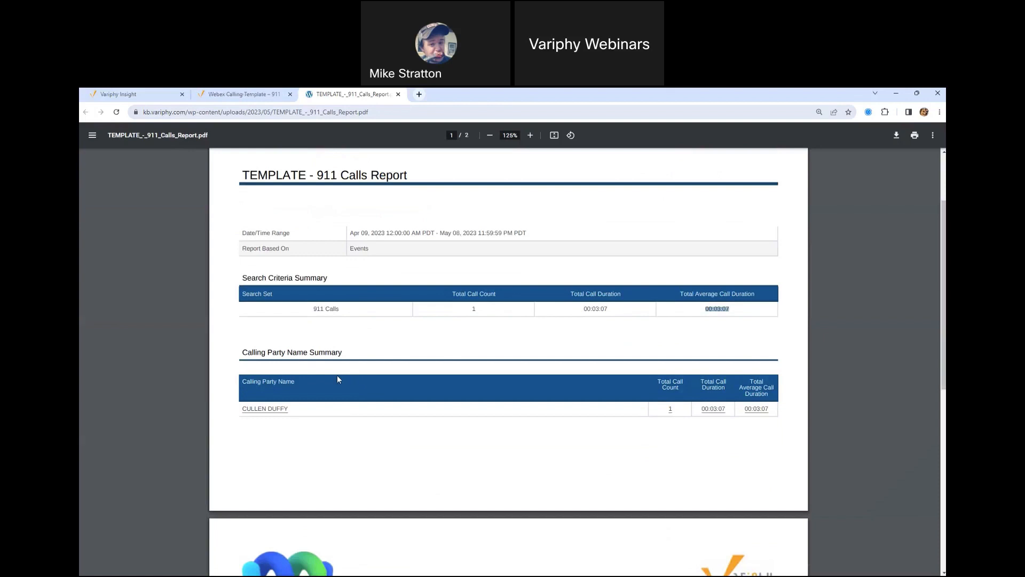
- Review the Calling Party Name Summary and follow the caller's link to examine the detailed 911 call record
drag(314, 309, 340, 309)
click(363, 389)
scroll(630, 334, down, 2)
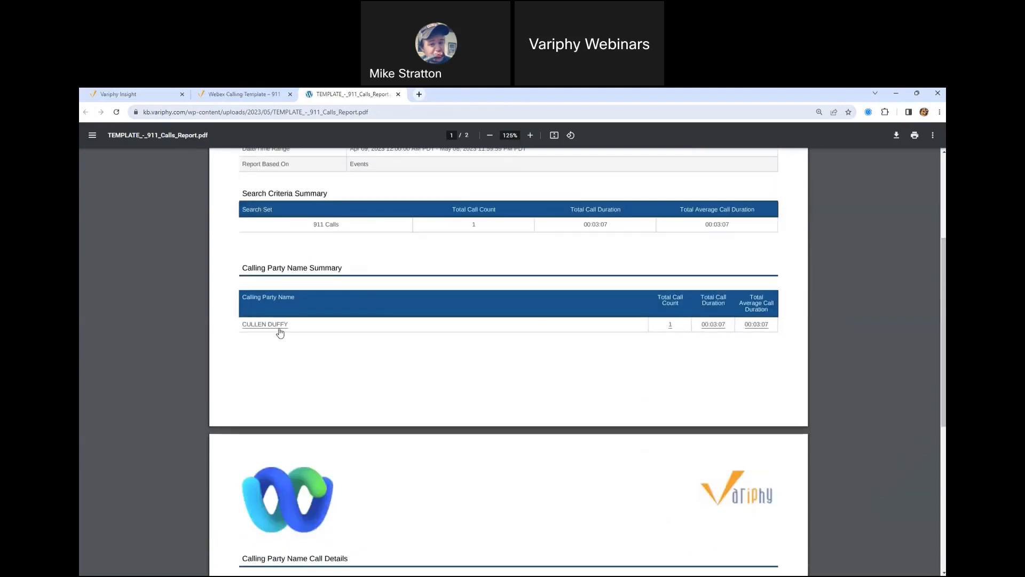
click(281, 332)
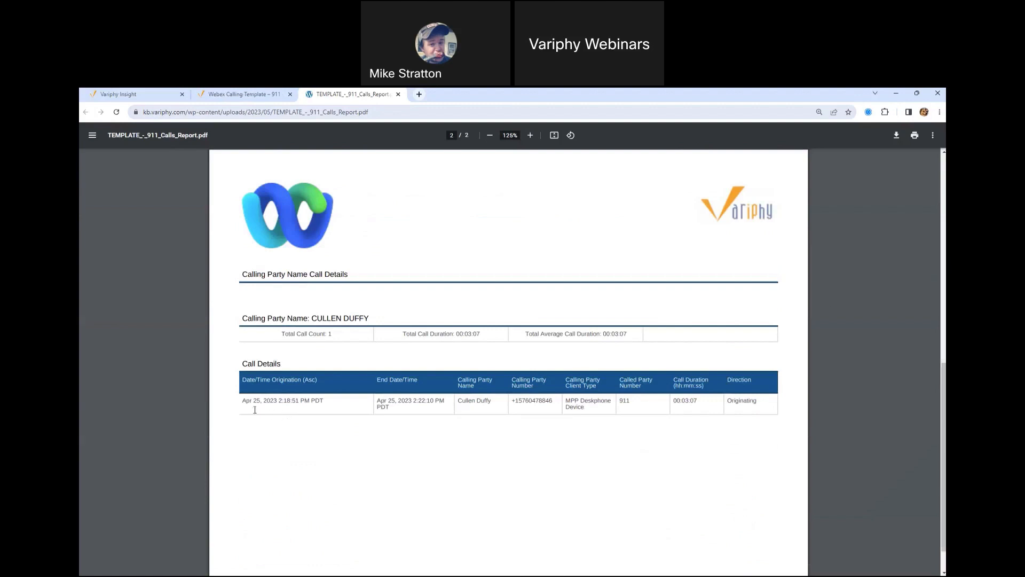
drag(273, 401, 742, 405)
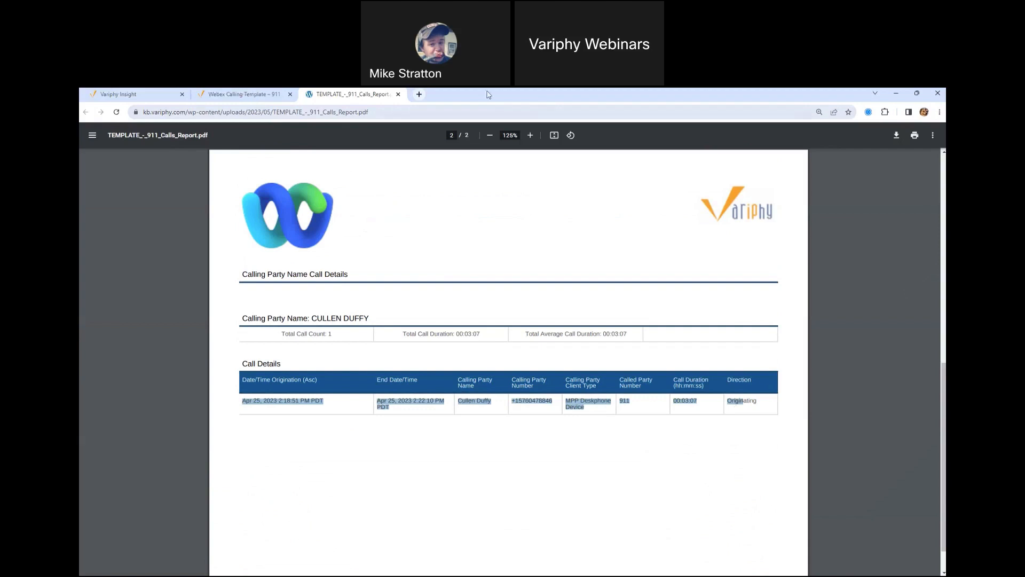
- Switch back to the 911 Calls Report in Variphy Insight and show the Called Party Number criterion in its search set
click(243, 94)
click(87, 92)
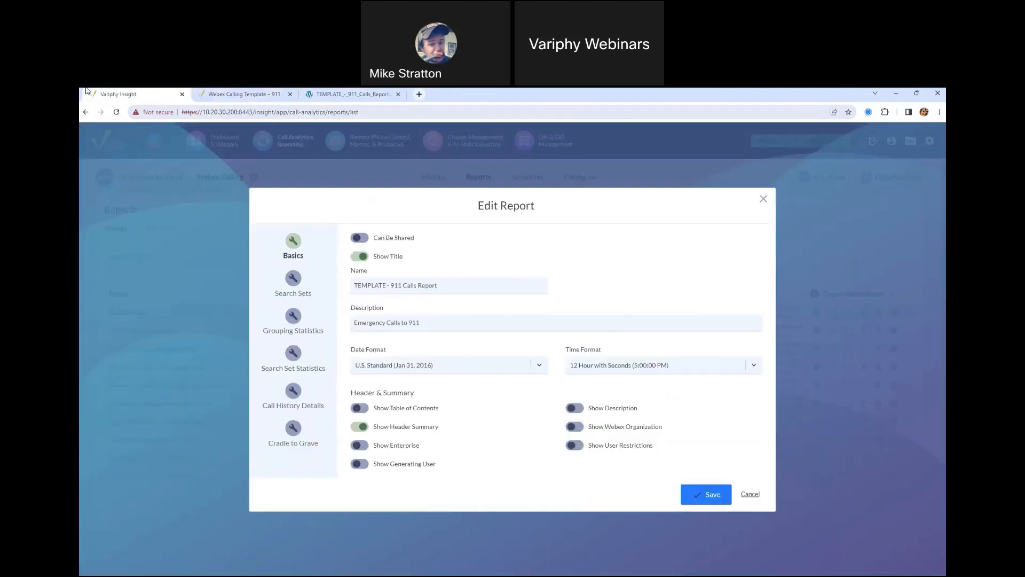
click(296, 288)
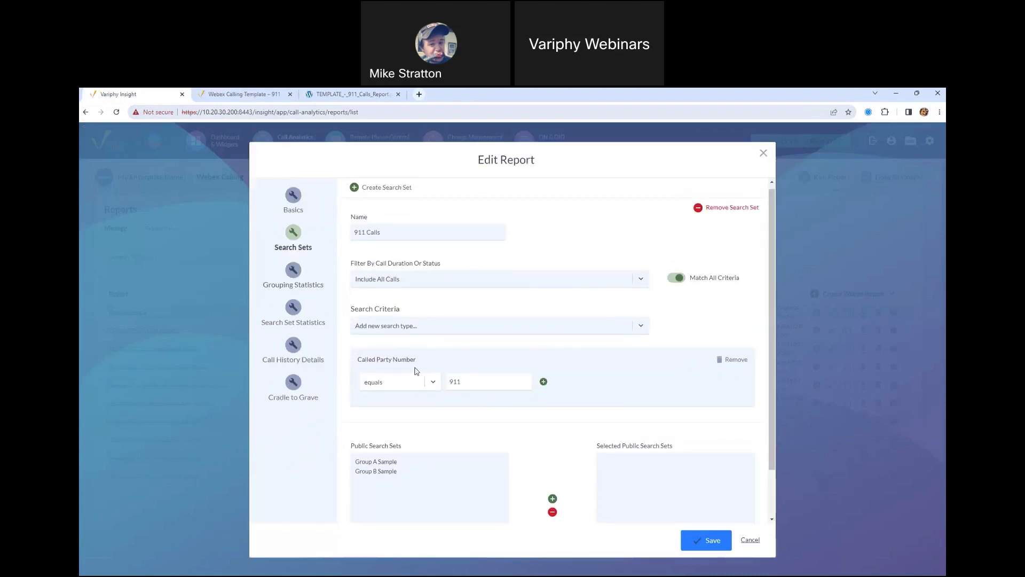
drag(365, 361, 450, 383)
- Add a second condition to the Called Party Number criterion and try to enter 8911 for it
click(541, 384)
click(544, 381)
click(598, 386)
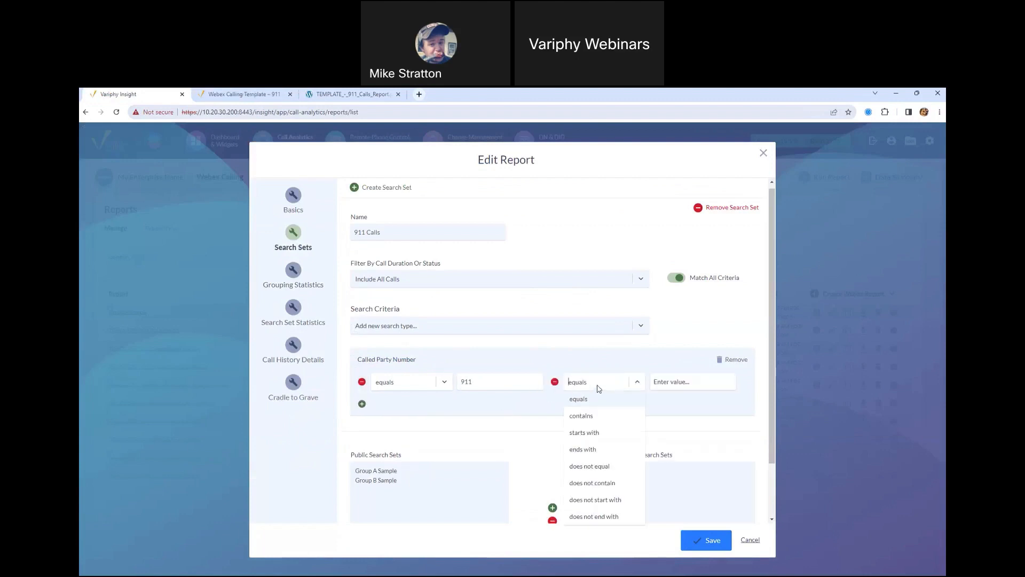
text(891)
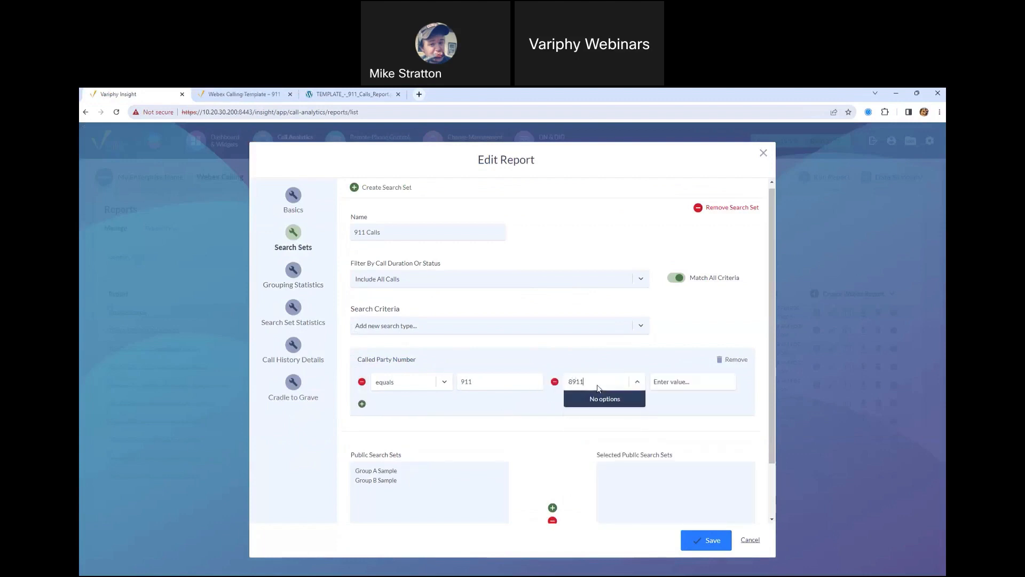
text(1)
- Add a third Called Party Number condition that equals 9911
click(363, 407)
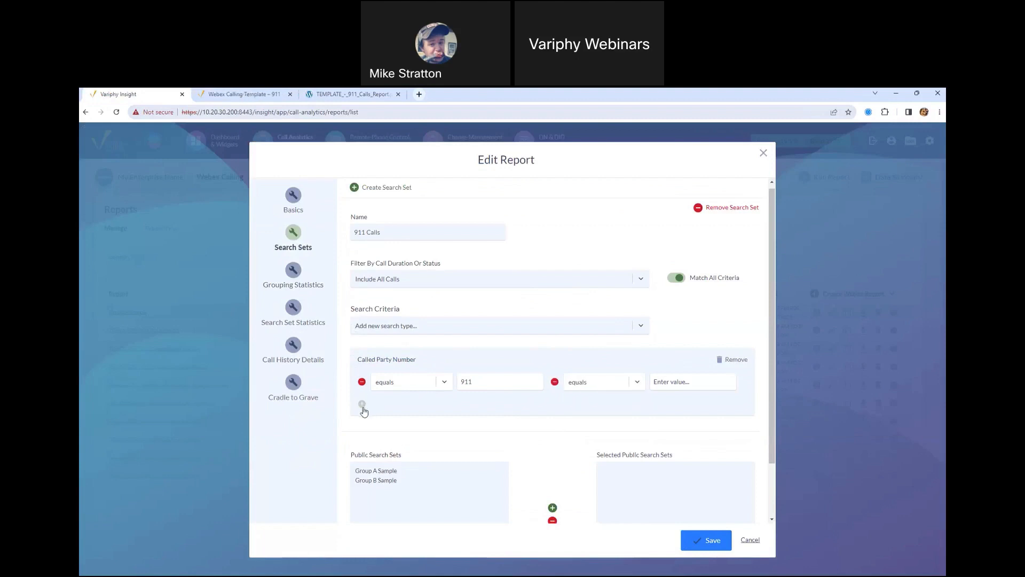
click(363, 405)
text(9911)
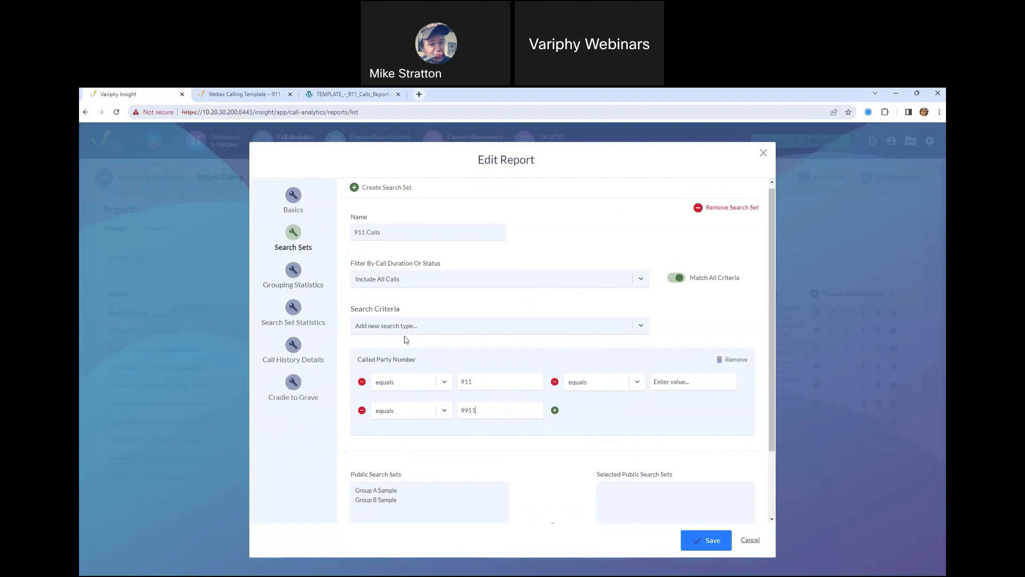
- View the 911 Calls Report's Cradle to Grave and Grouping Statistics settings, and close the report editor without saving
click(302, 385)
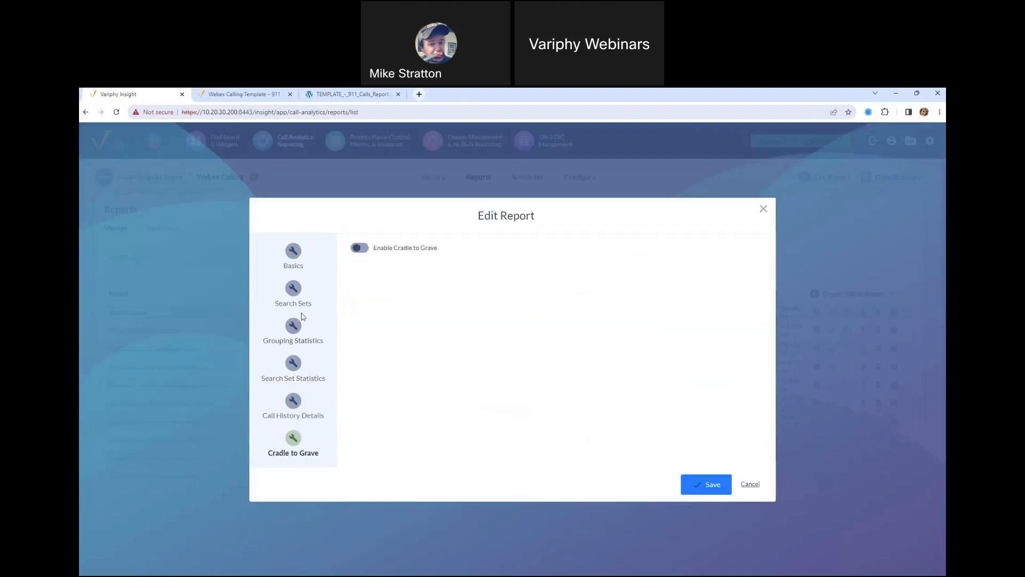
click(299, 332)
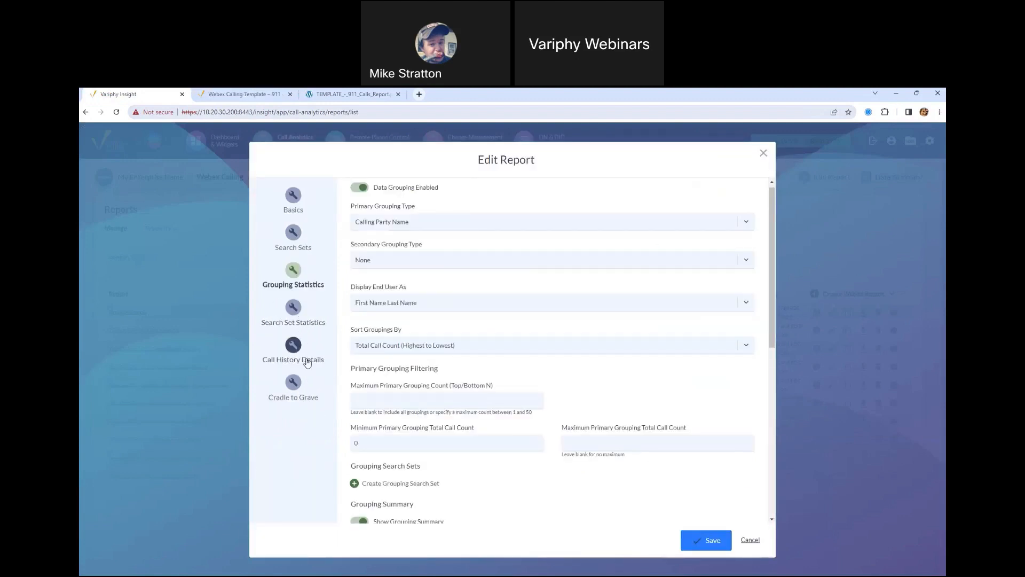
click(763, 154)
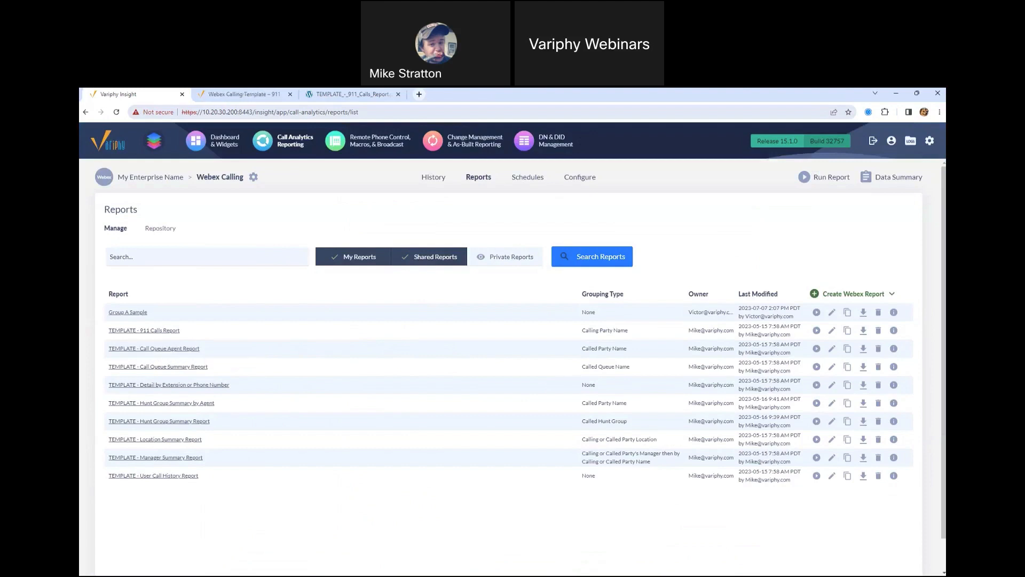
- Go back to the knowledge base's Webex Calling Reporting Templates list and open the Call Queue Summary by Agent article
click(252, 94)
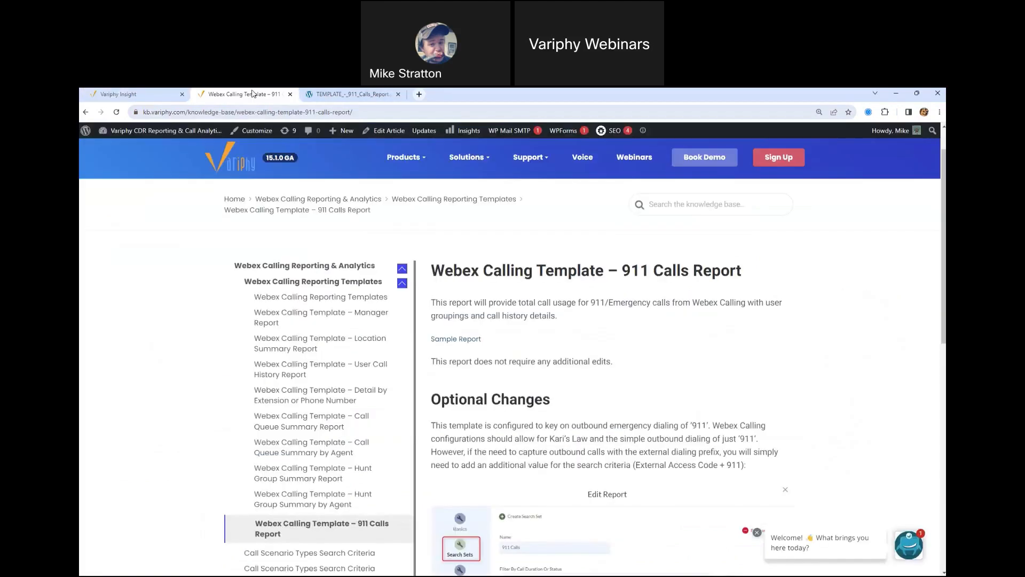
right_click(530, 272)
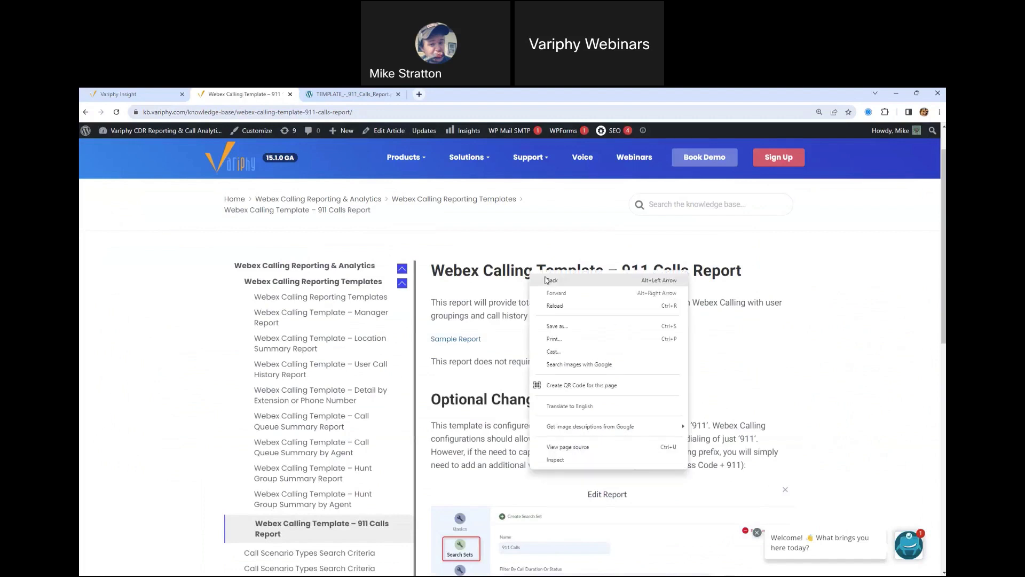
click(549, 280)
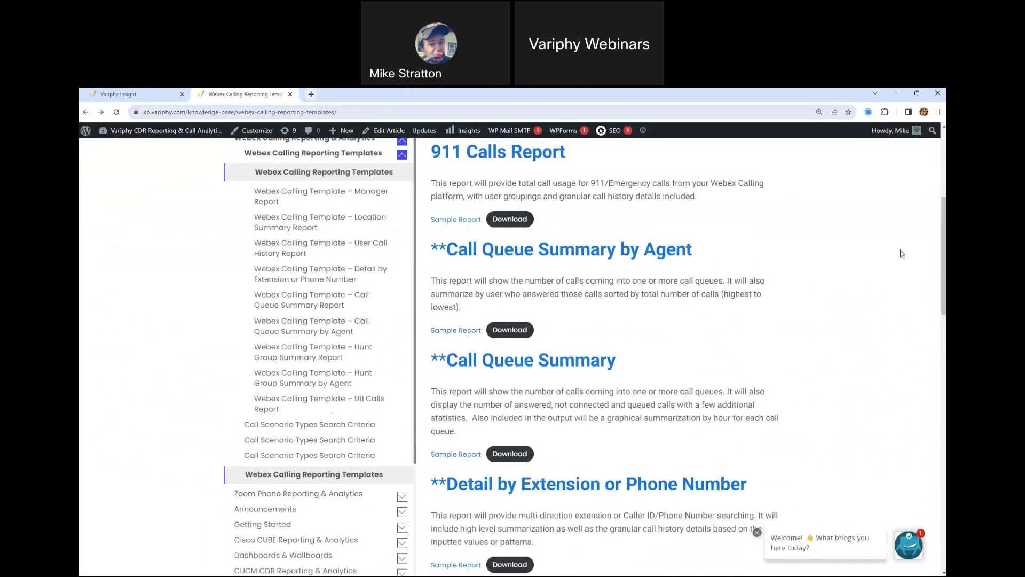
drag(943, 253, 942, 260)
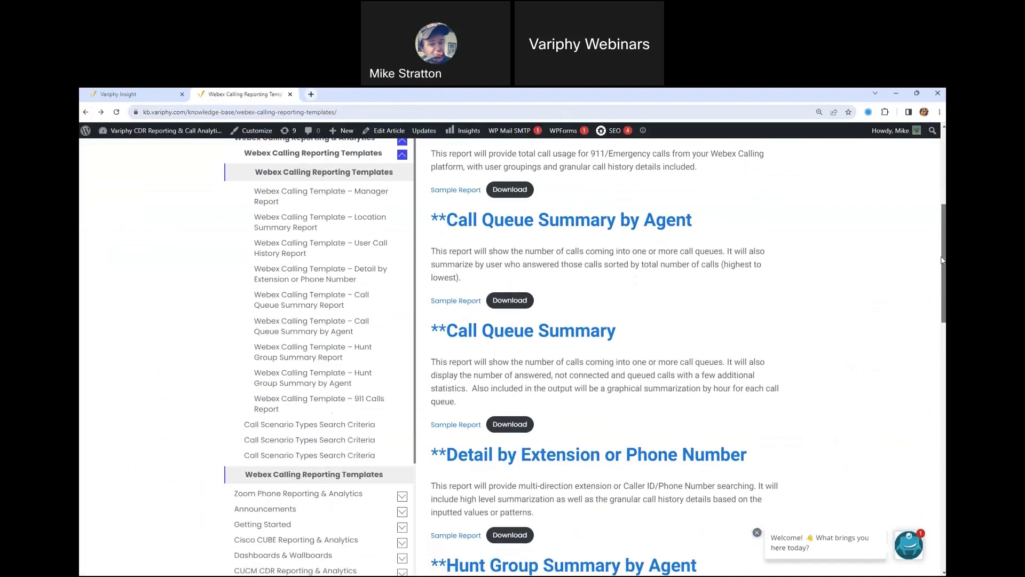
drag(942, 260, 944, 261)
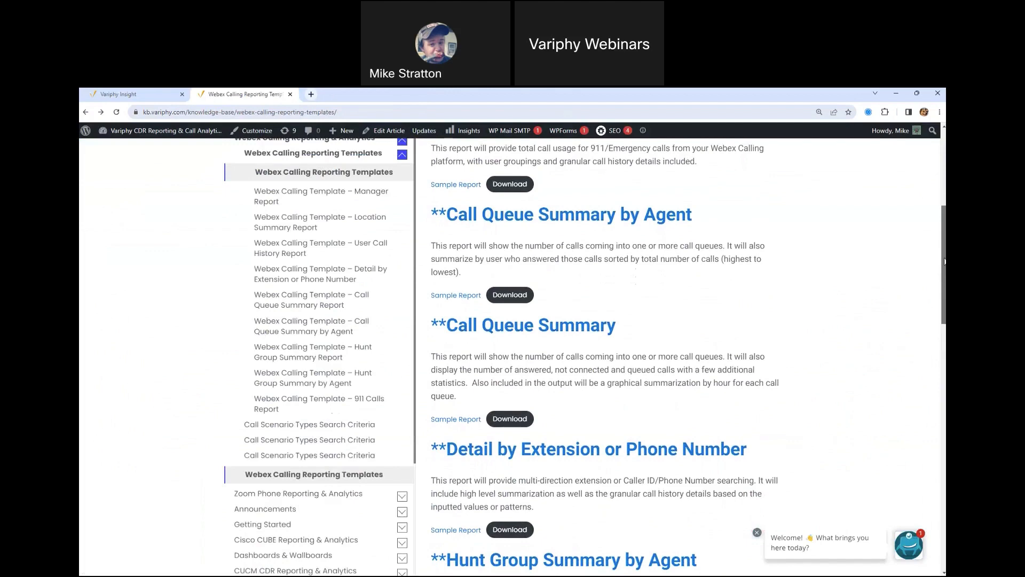
scroll(944, 261, up, 1)
click(562, 283)
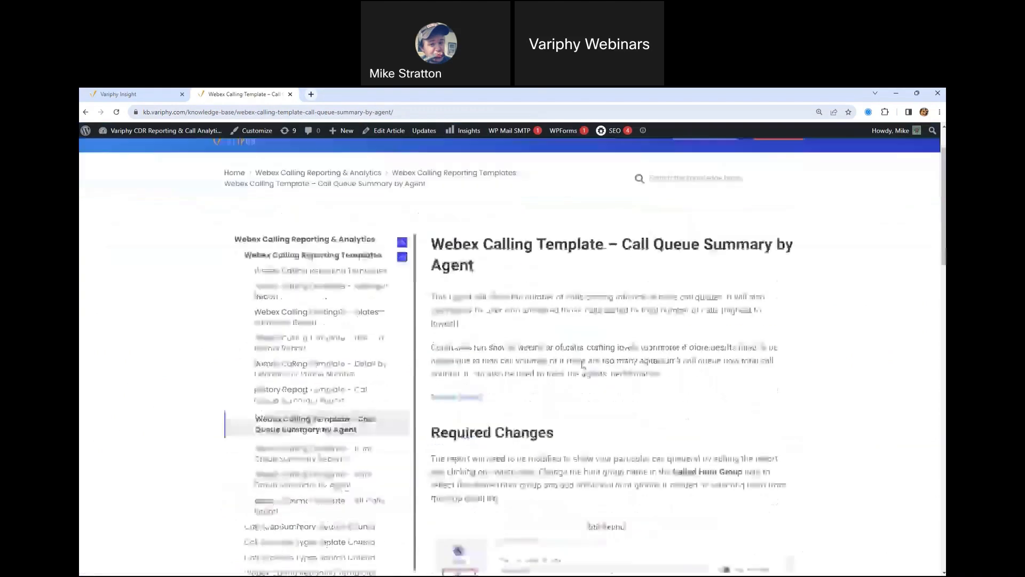
- Open the article's sample report in a new tab, enlarge it to 150% and show the Hunt Group Calls search set
scroll(583, 364, down, 1)
right_click(457, 335)
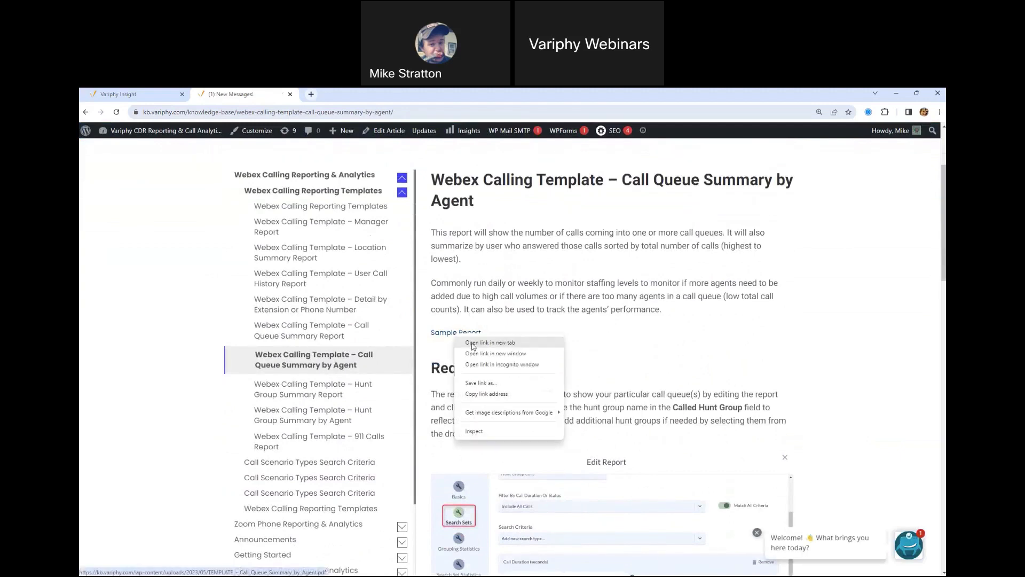
click(473, 343)
click(352, 94)
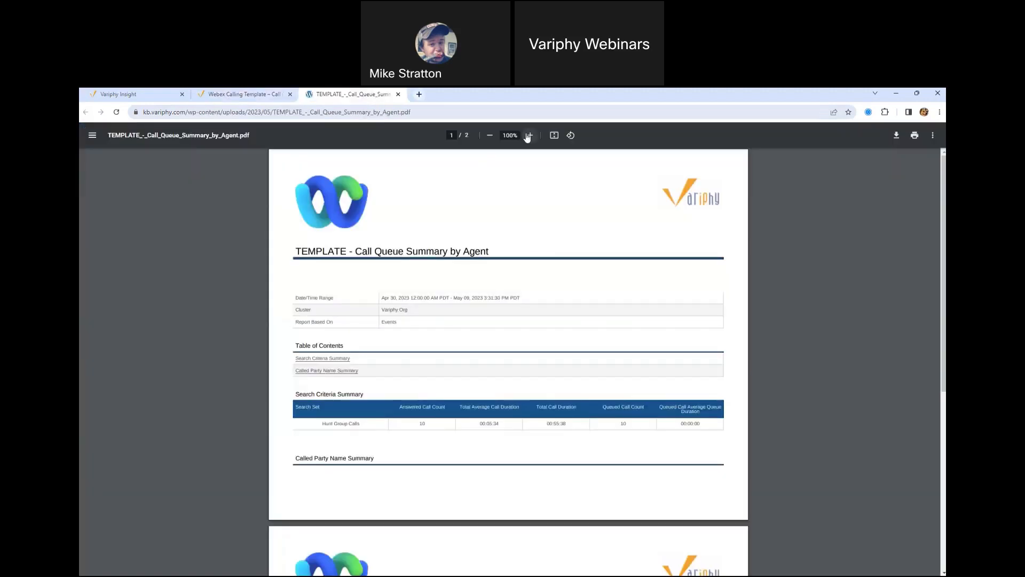
click(528, 135)
click(528, 135)
click(529, 135)
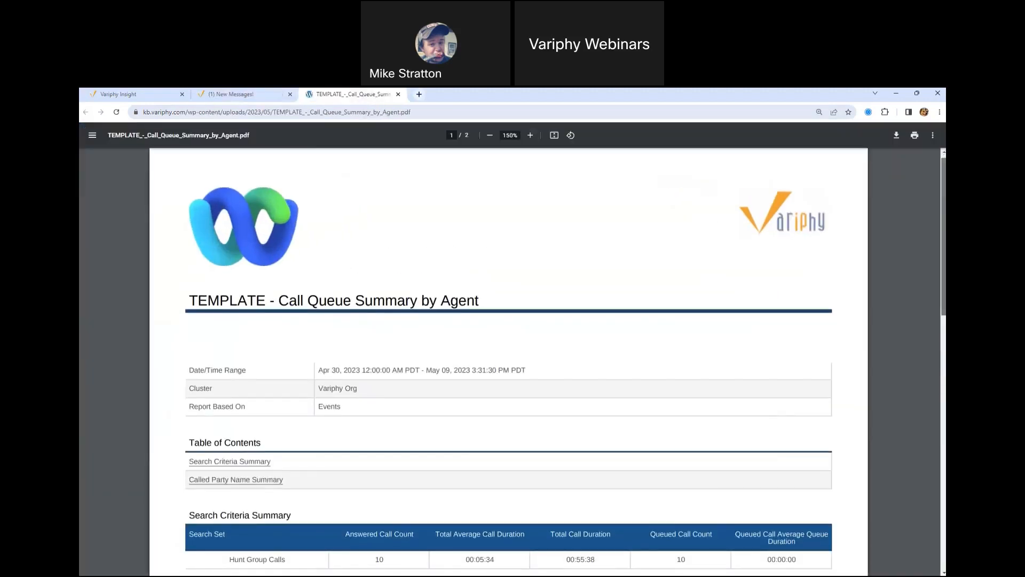
scroll(350, 409, down, 3)
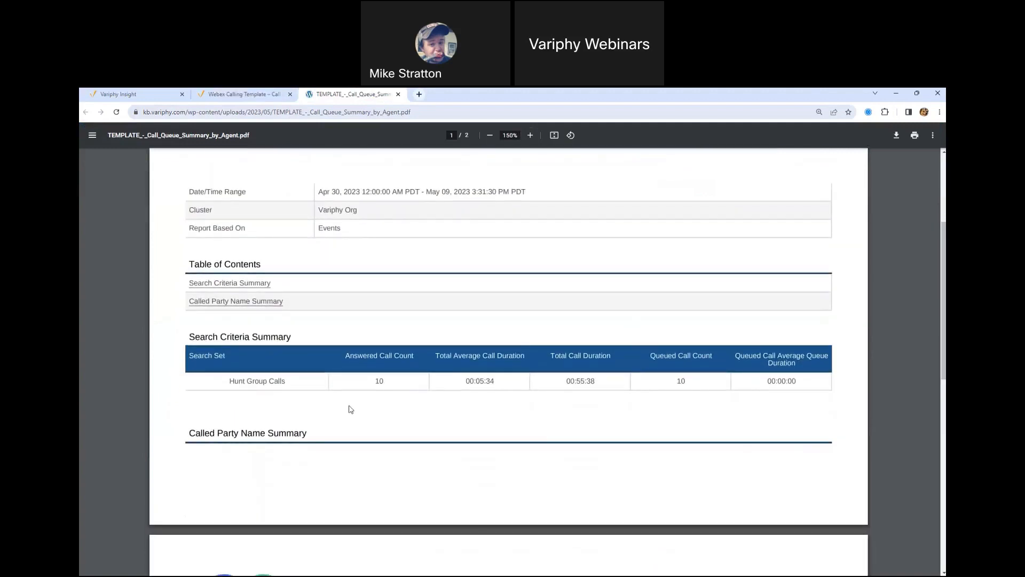
drag(234, 381, 276, 381)
- Switch to Variphy Insight, open the Call Queue Agent Report for editing and highlight the name of its search set
click(155, 95)
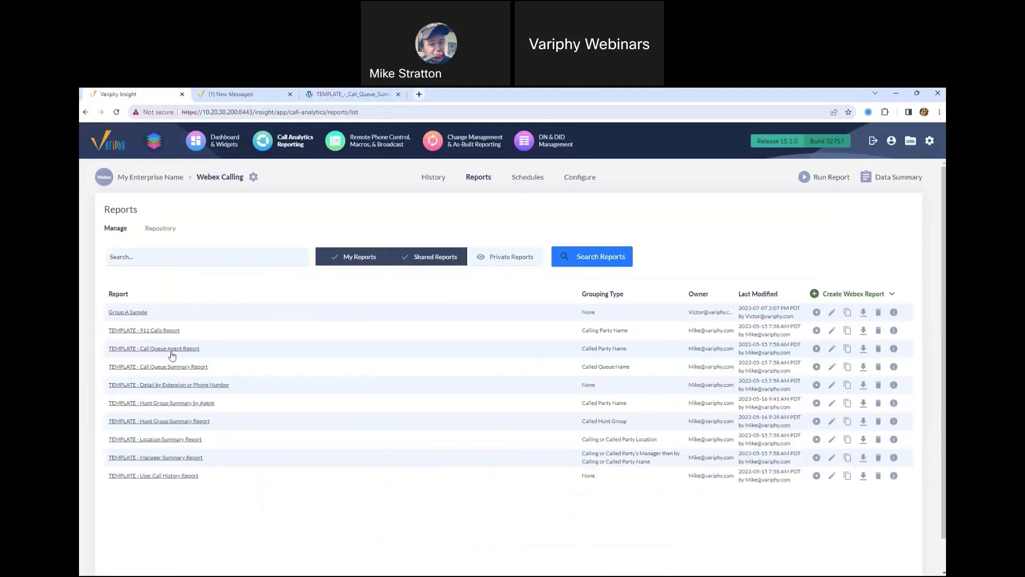
click(171, 350)
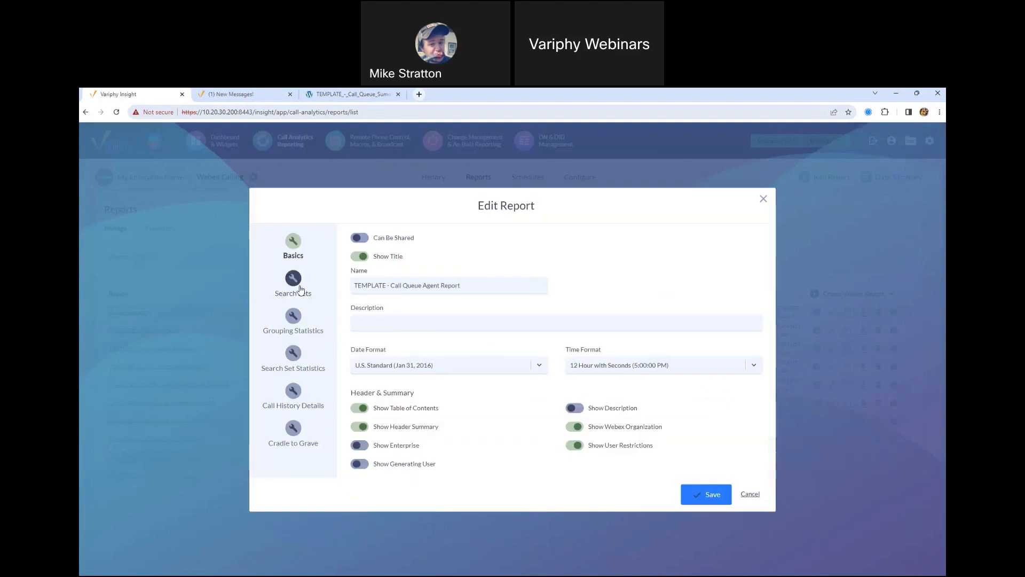
click(296, 289)
triple_click(439, 235)
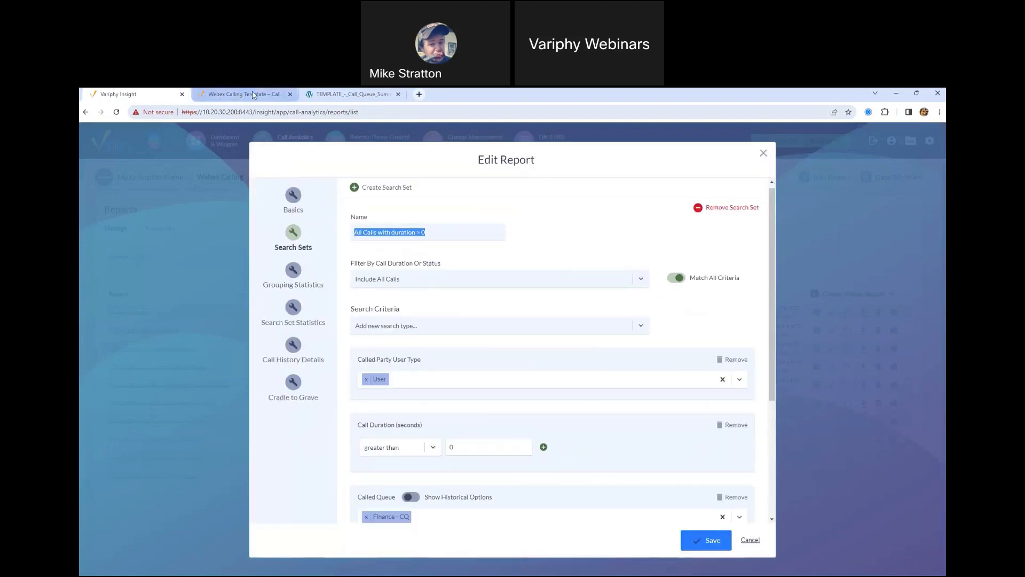
- Return to the Call Queue Summary by Agent sample and examine its Search Criteria Summary figures and the per-agent table
click(333, 95)
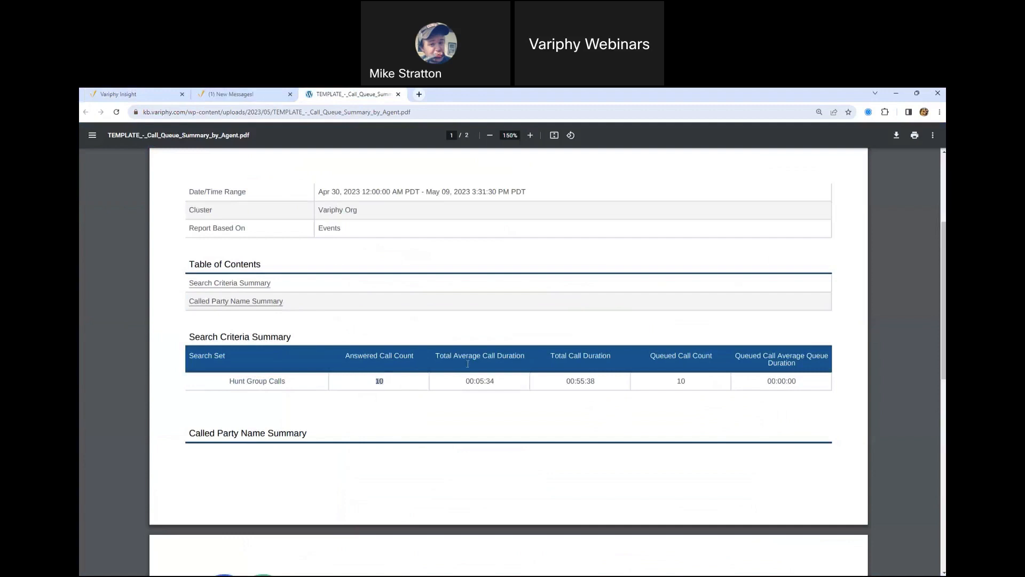
drag(482, 384, 595, 381)
drag(676, 381, 760, 383)
click(631, 383)
scroll(421, 383, down, 6)
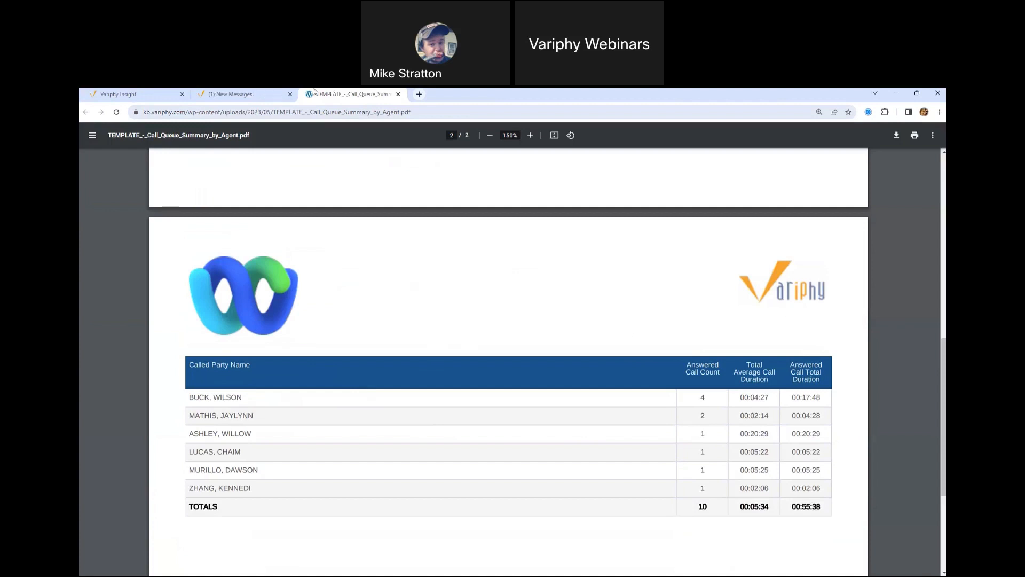
- Check the required changes in the Call Queue Summary by Agent article and return to the Call Queue Agent Report's search criteria
click(264, 91)
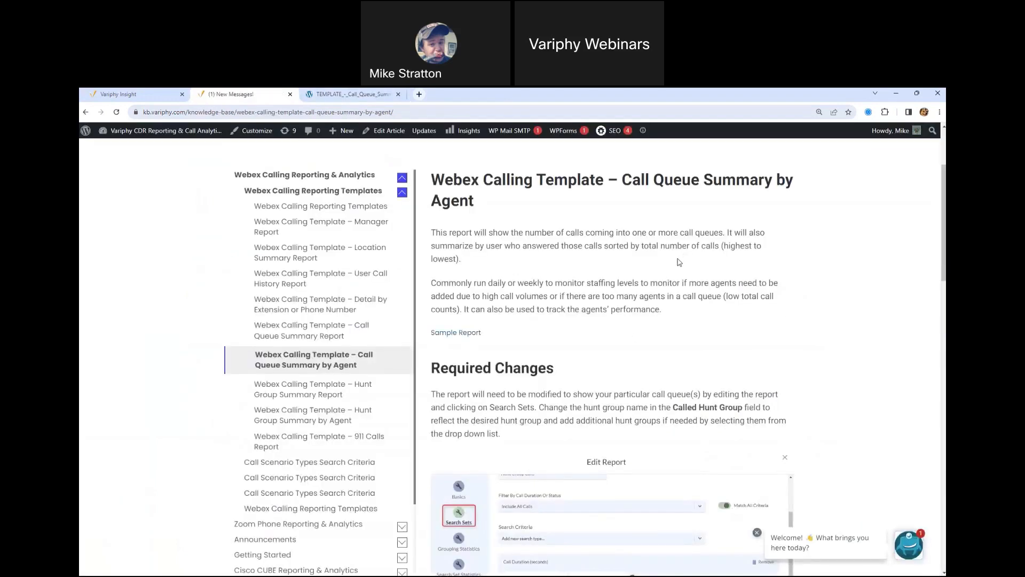
scroll(679, 261, down, 1)
click(140, 93)
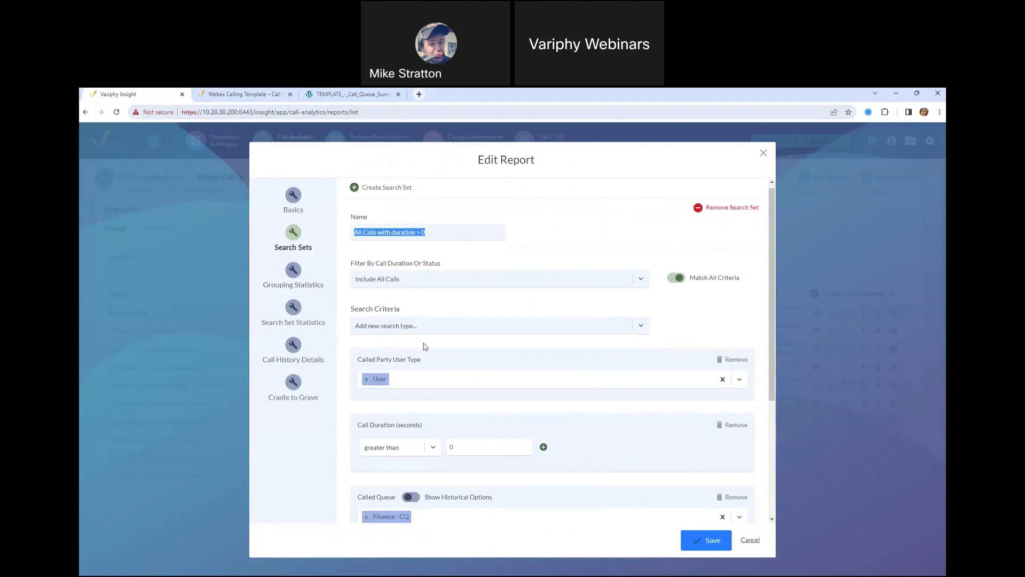
scroll(435, 343, down, 3)
scroll(441, 343, up, 1)
scroll(440, 343, up, 1)
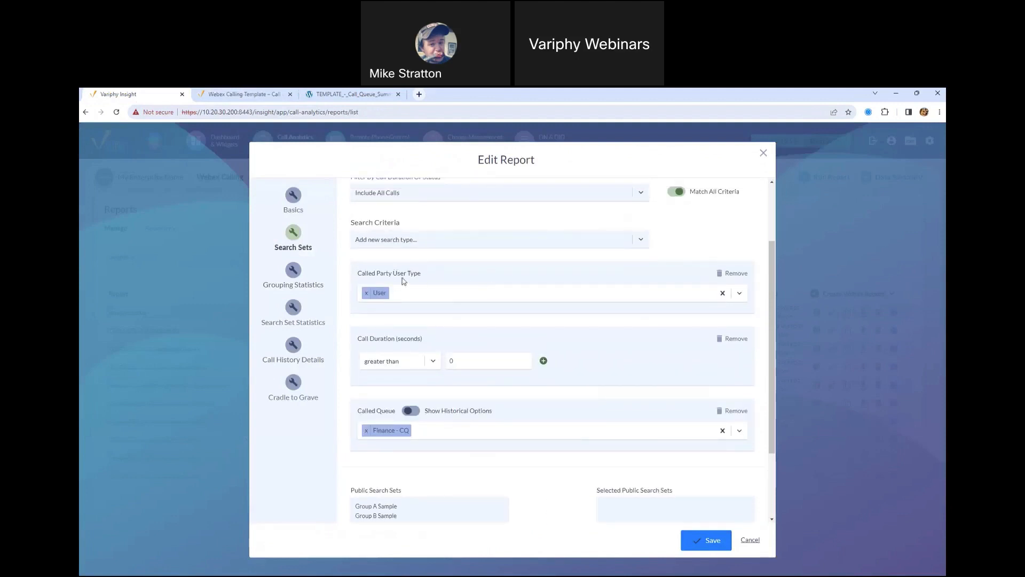
- Point out the Call Duration, Called Party User Type and Called Queue criteria, and close the report editor without saving
drag(358, 339, 435, 346)
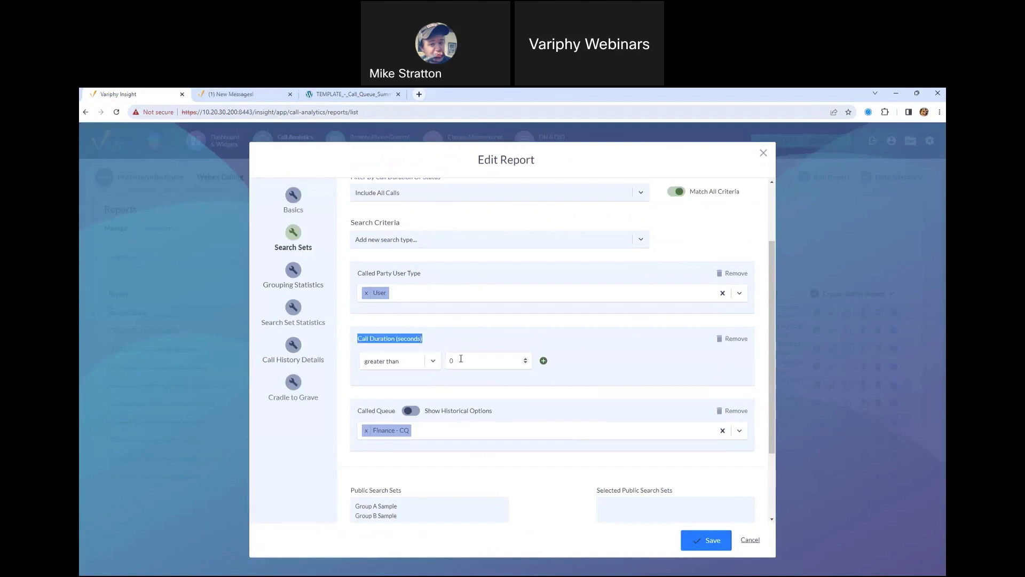
drag(461, 359, 451, 360)
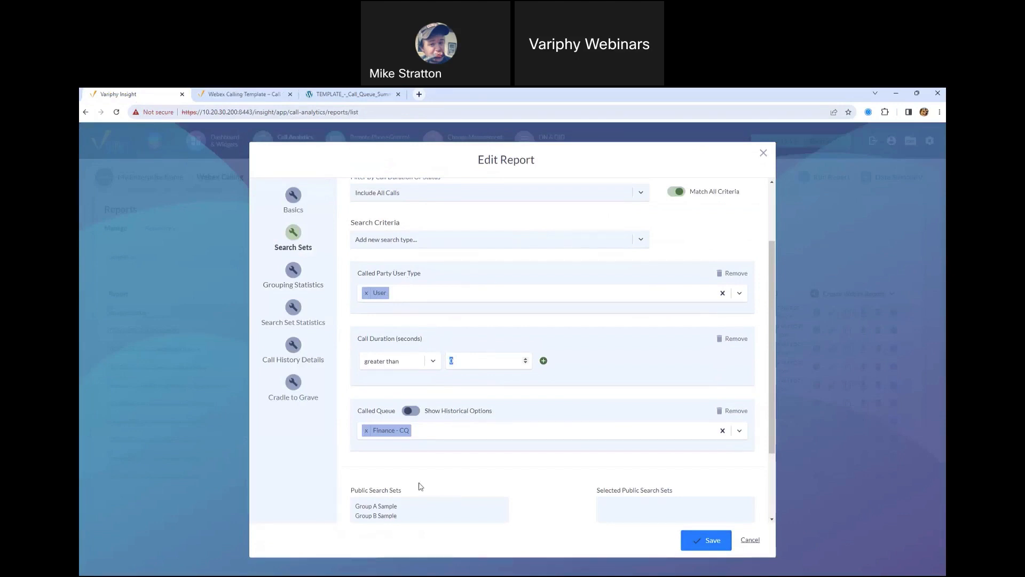
click(405, 334)
drag(380, 338, 436, 348)
drag(393, 273, 430, 300)
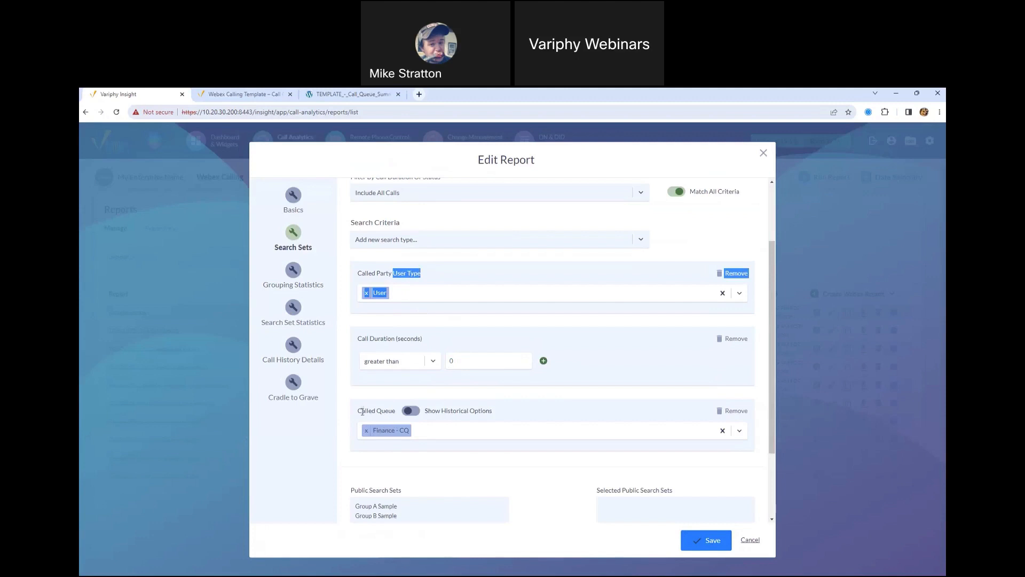
drag(363, 411, 389, 410)
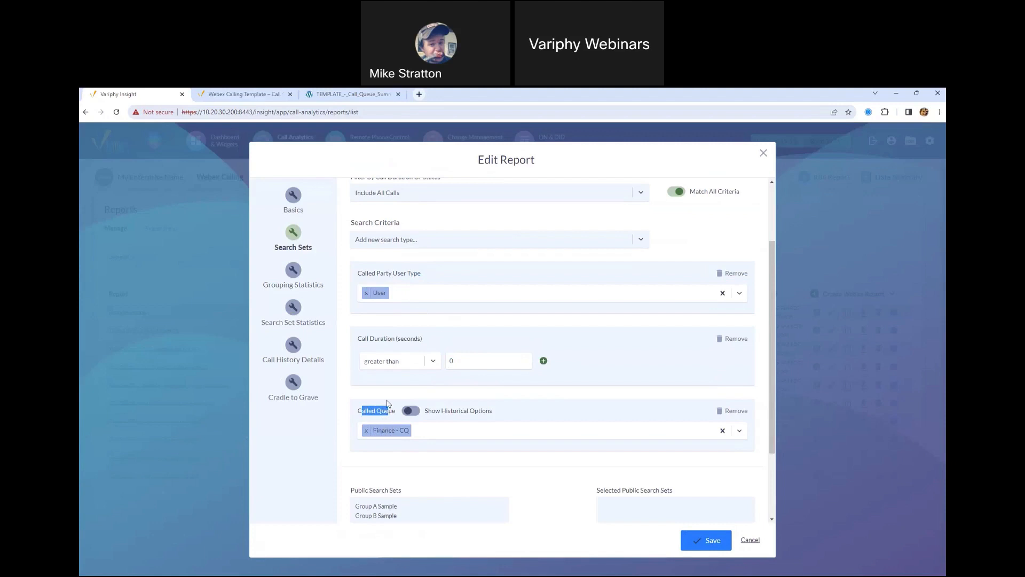
click(763, 154)
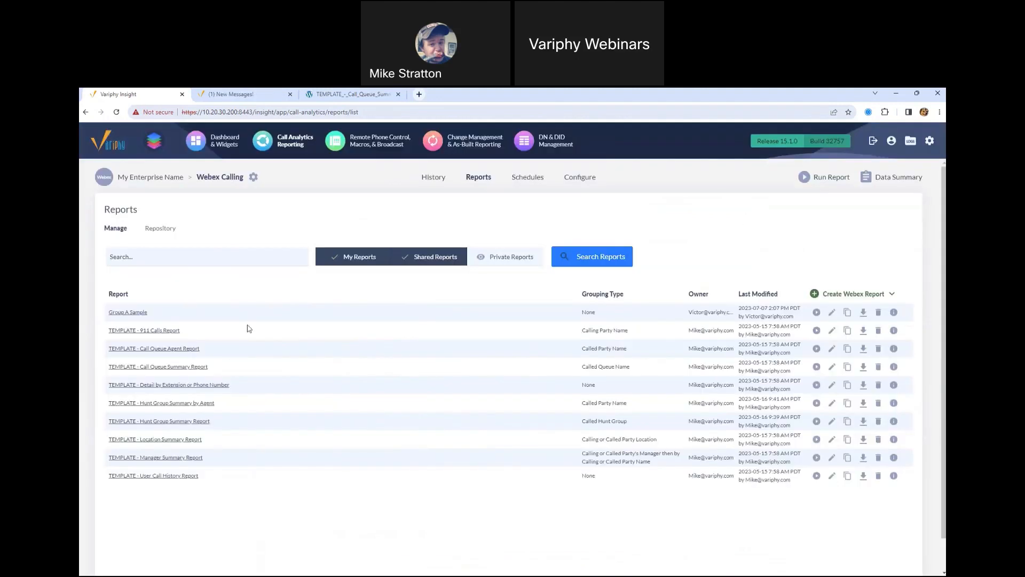
- Open the Call Queue Summary Report for editing, and return to the knowledge base's template list, closing the agent sample PDF
click(193, 367)
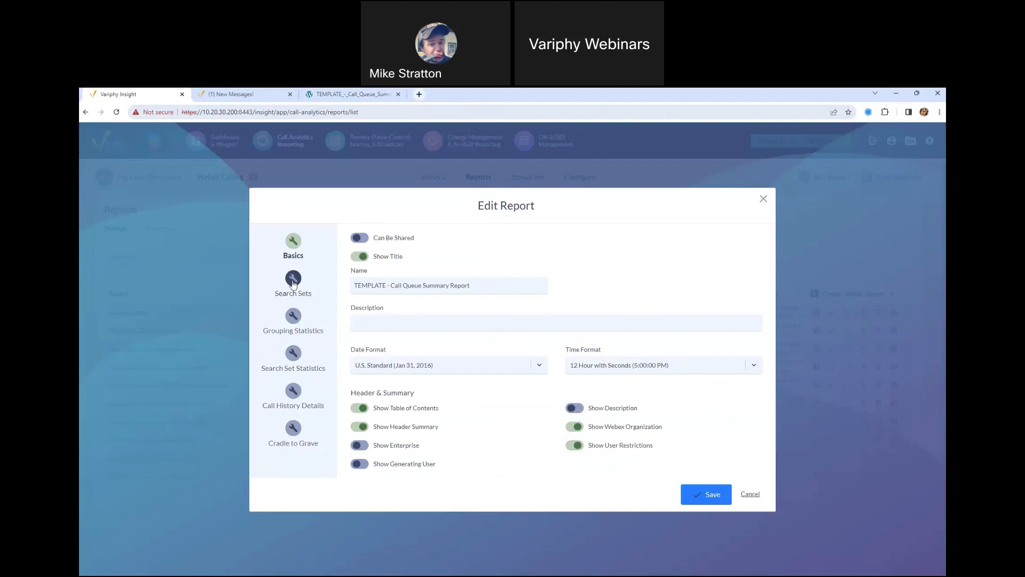
click(243, 94)
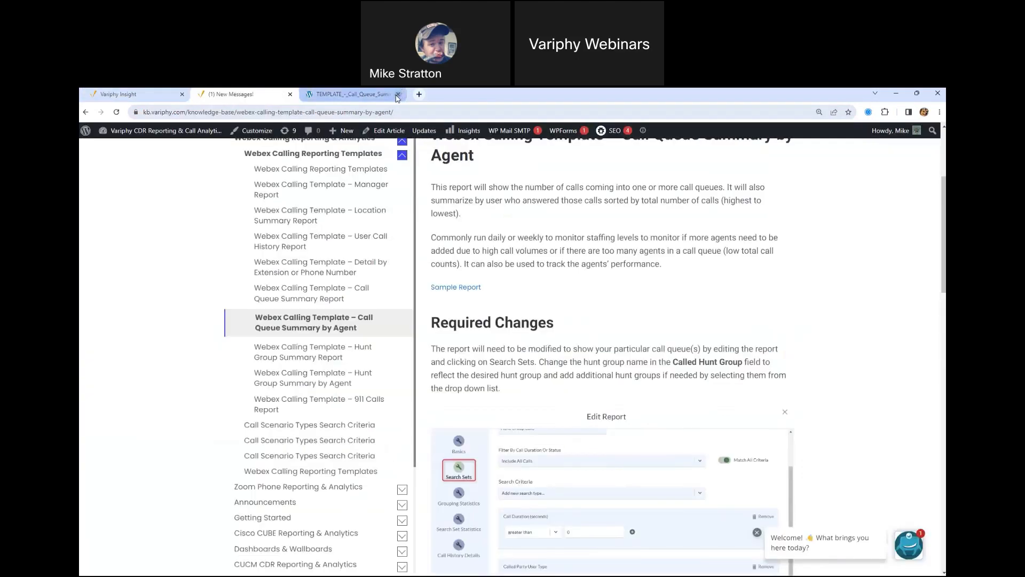
click(399, 94)
right_click(508, 271)
click(508, 270)
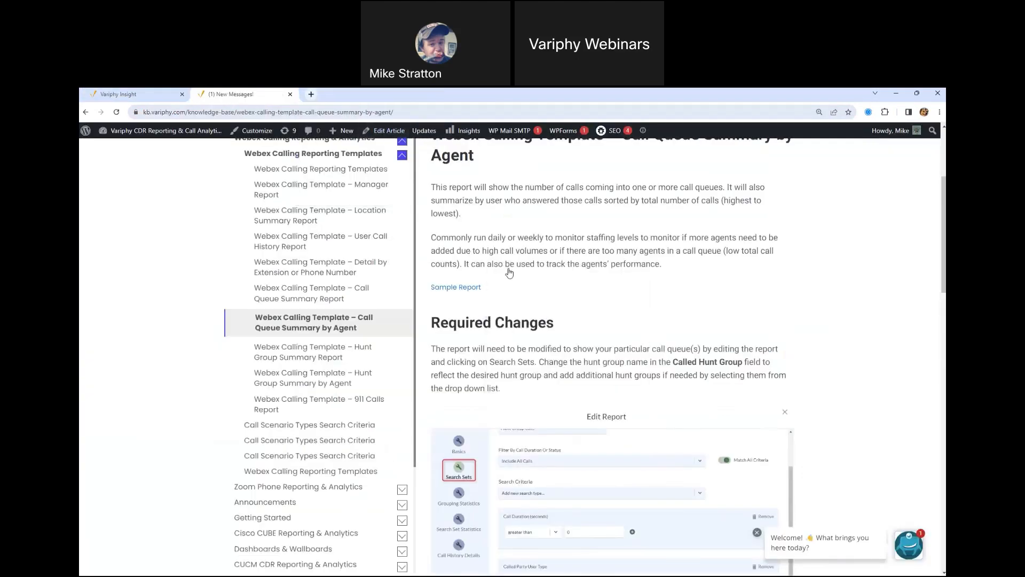
- Open the Call Queue Summary sample report in a new tab and enlarge it to 150% to examine the Called Queue Name Summary
scroll(516, 397, down, 2)
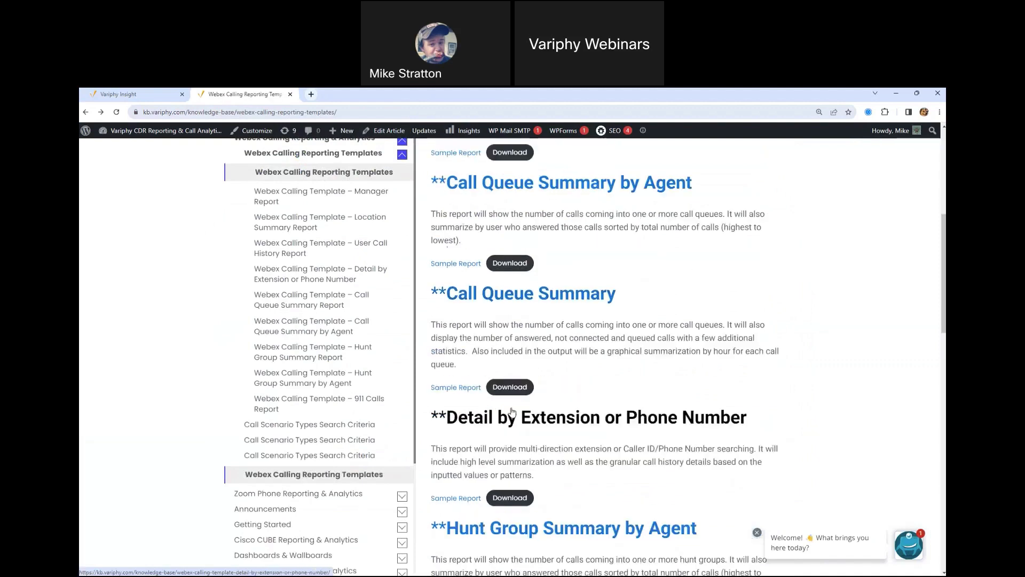
middle_click(455, 387)
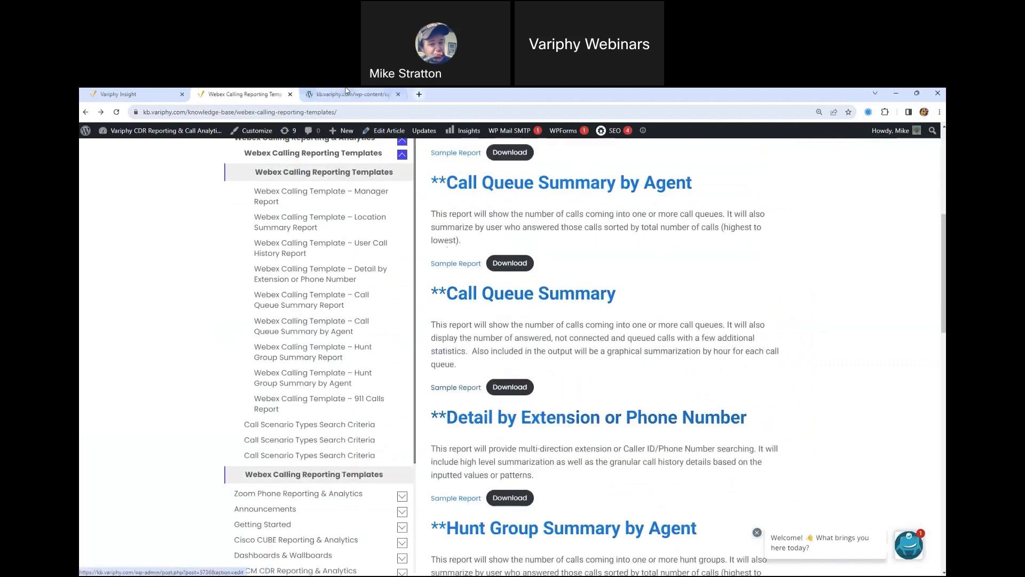
click(339, 94)
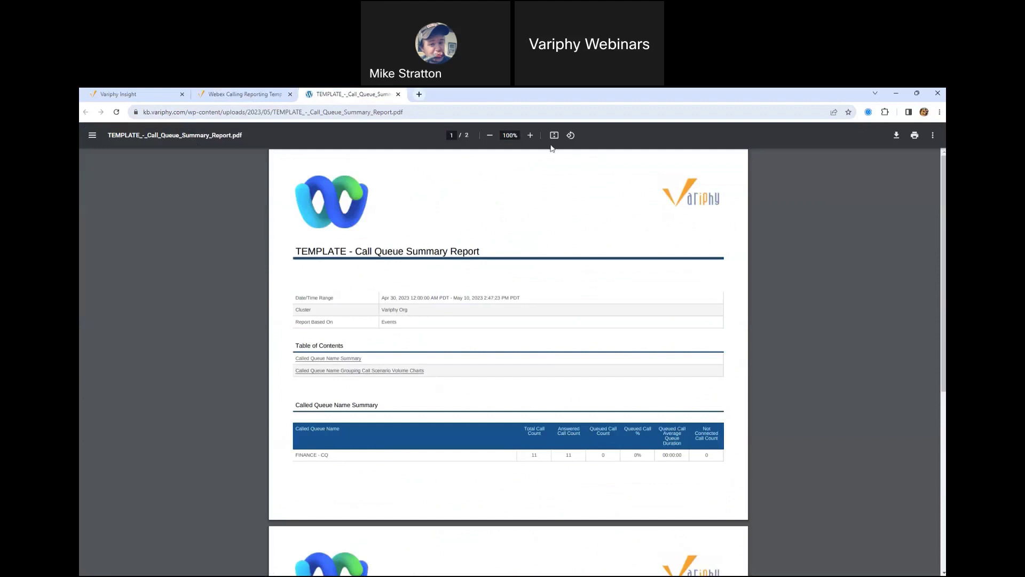
click(530, 136)
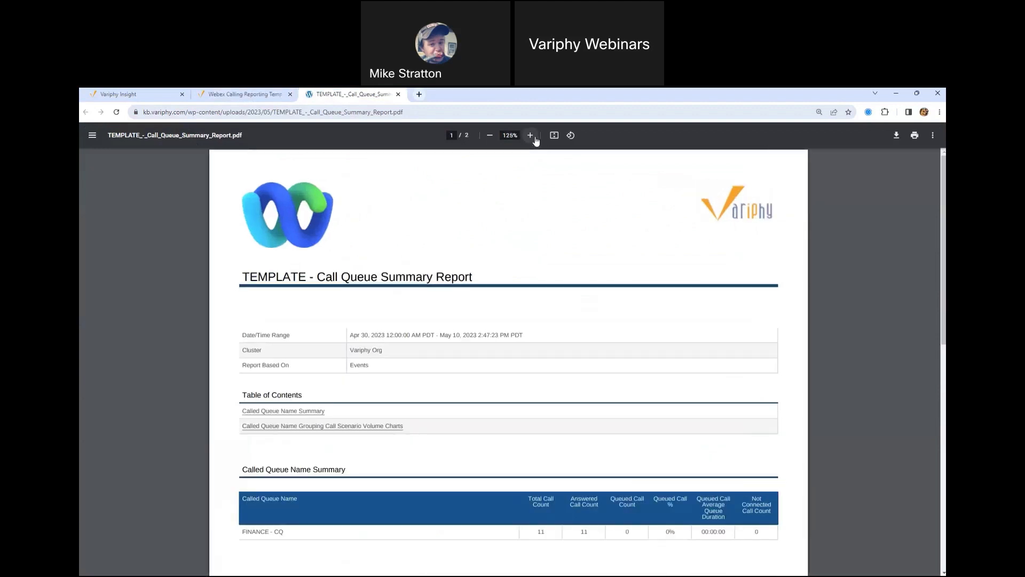
click(530, 135)
scroll(551, 212, down, 1)
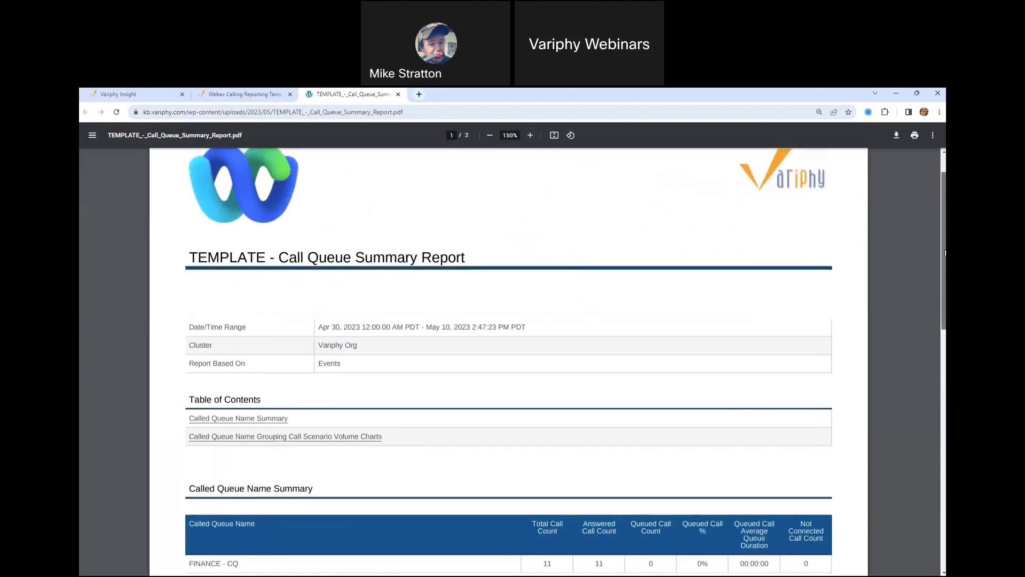
scroll(945, 253, down, 3)
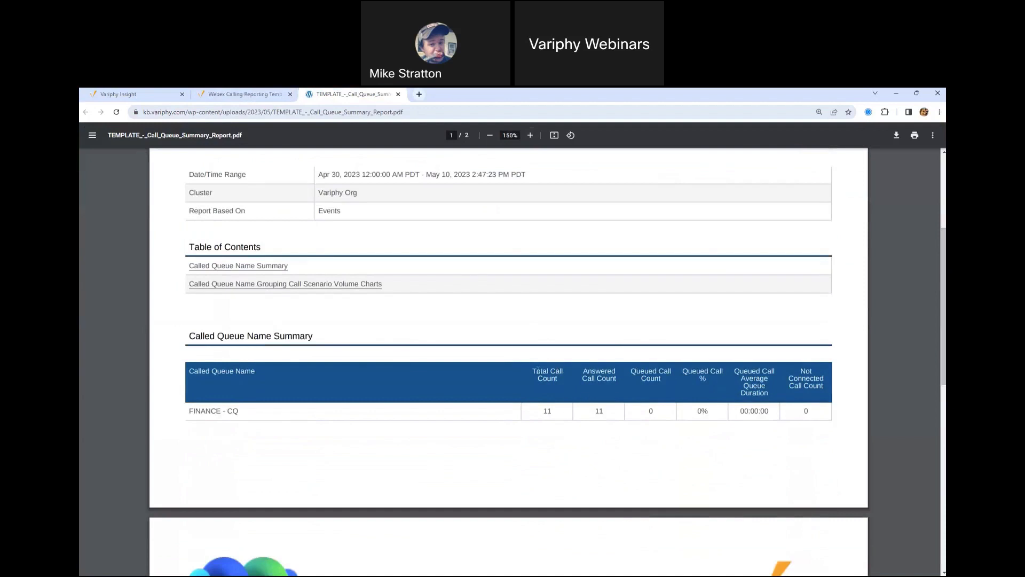
- Examine the call count and queue columns in the Called Queue Name Summary, and the hourly Call Scenario Volume chart for FINANCE - CQ
drag(534, 369, 561, 381)
click(589, 375)
drag(647, 411, 666, 412)
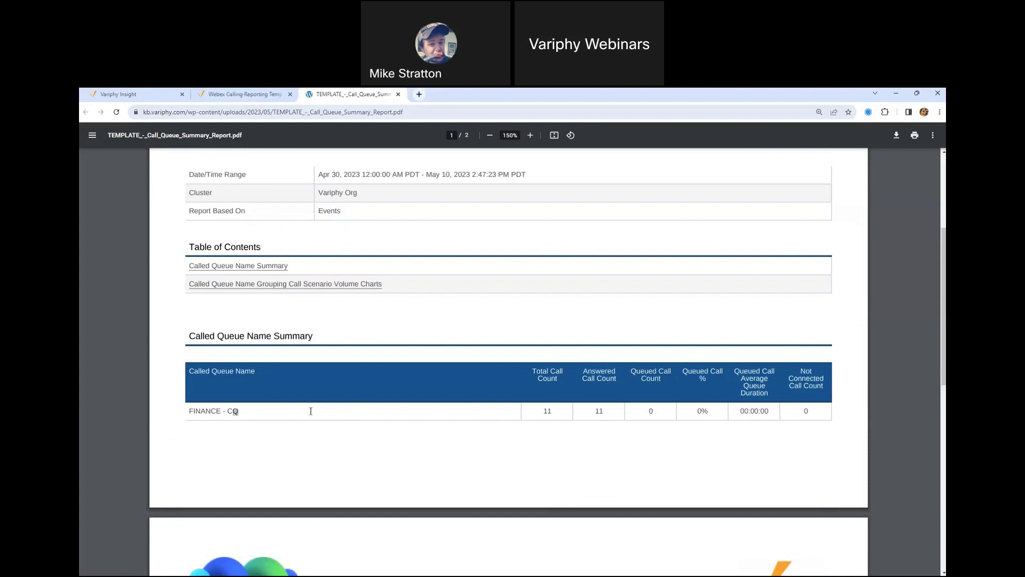
drag(942, 251, 933, 409)
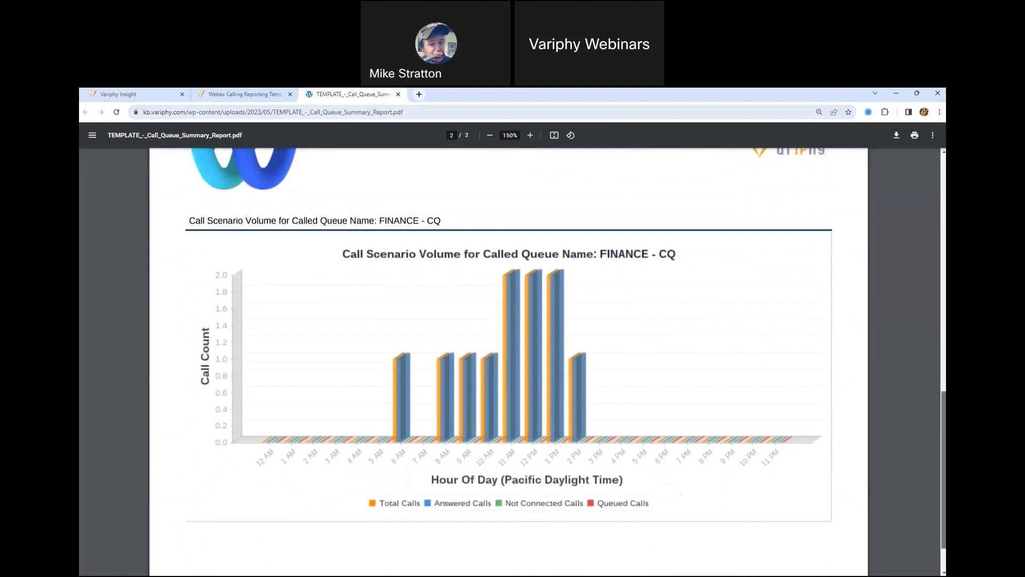
scroll(418, 230, down, 1)
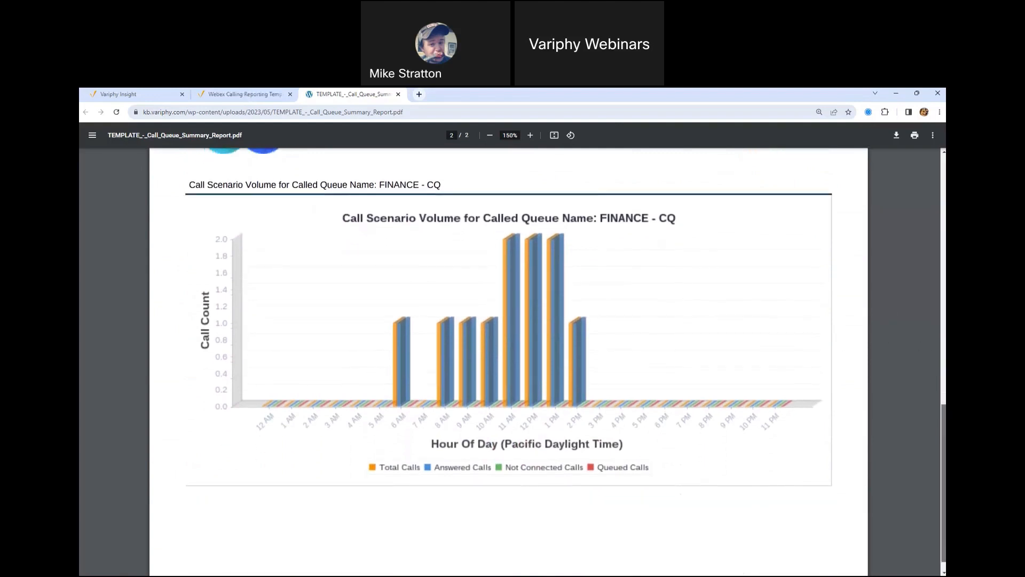
- Open the Call Queue Summary template article from the knowledge base in a new tab and review its required changes
click(240, 92)
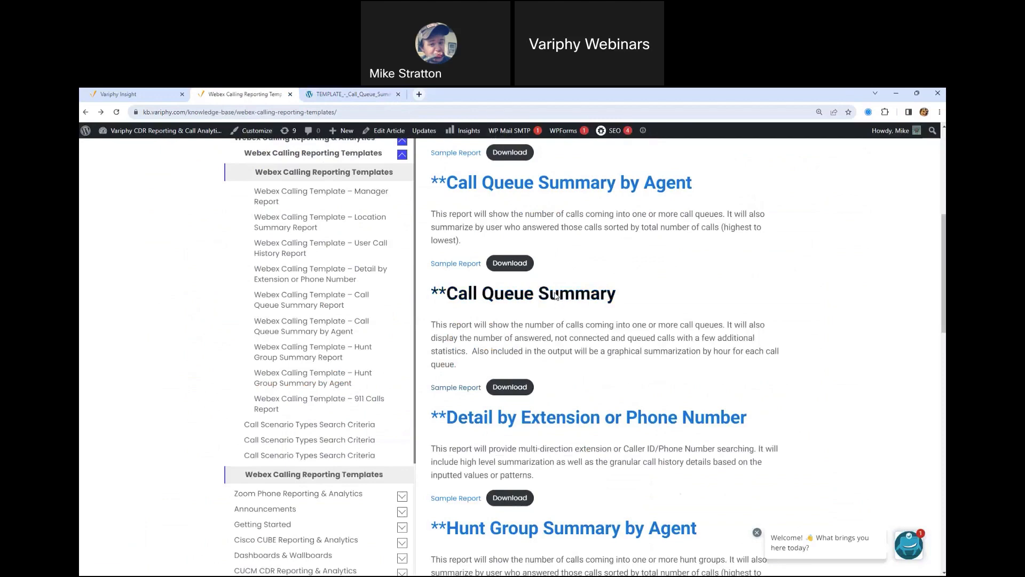
right_click(583, 293)
click(603, 299)
click(446, 96)
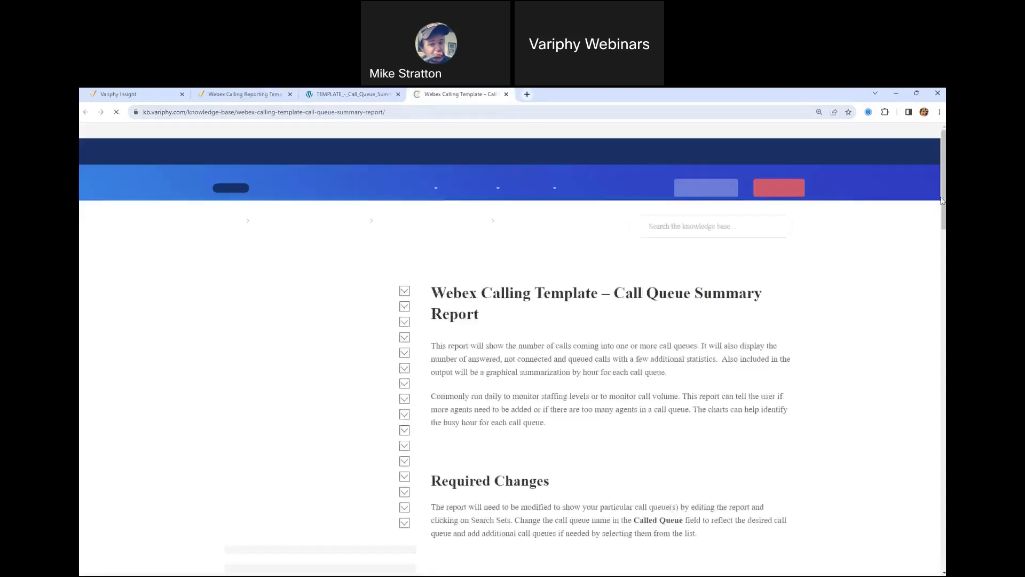
scroll(608, 347, down, 4)
scroll(627, 390, down, 3)
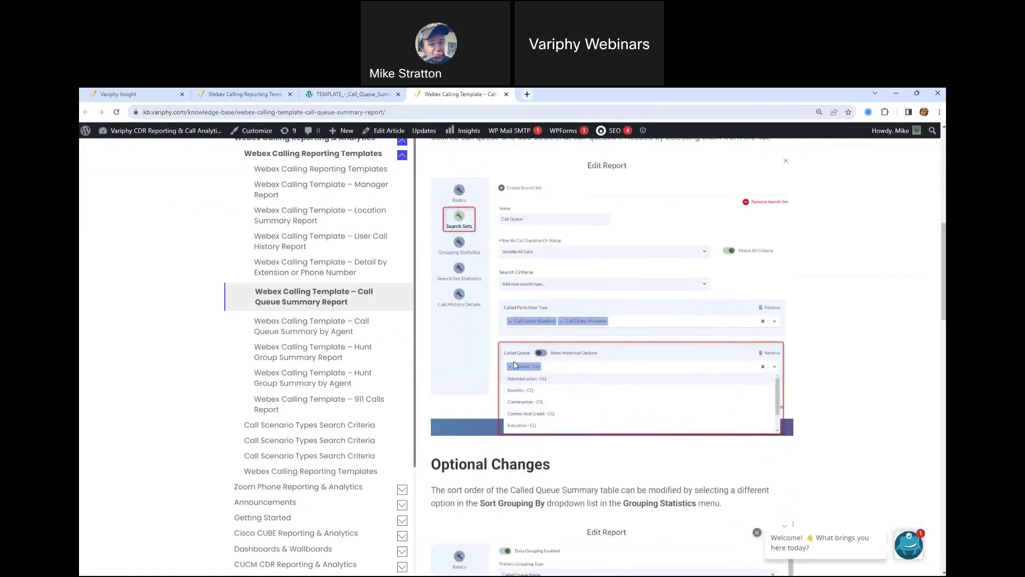
- Point out the Called Party User Type and Called Queue criteria in the Call Queue Summary Report's search set, and close the editor without saving
click(231, 95)
click(150, 95)
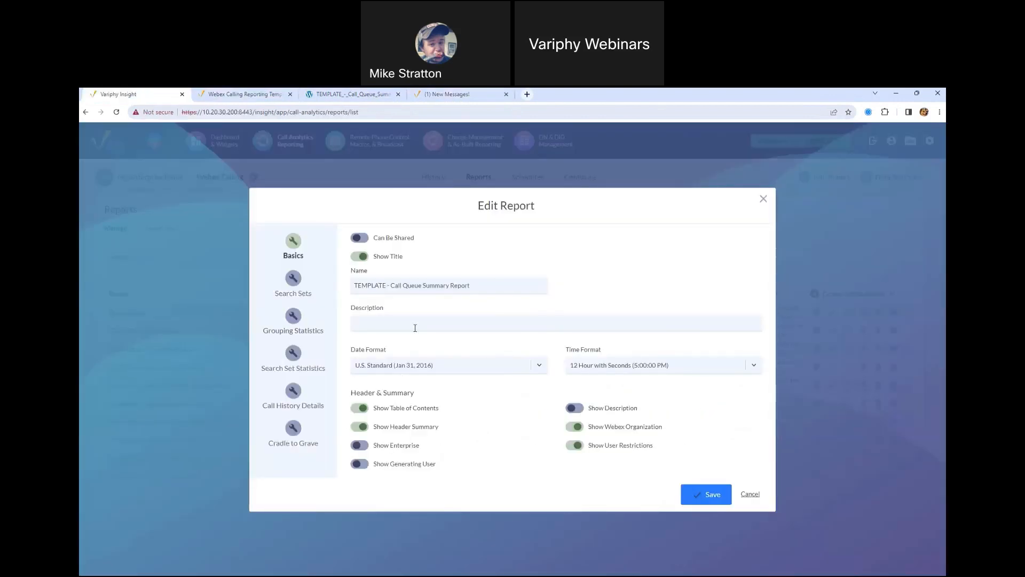
click(293, 279)
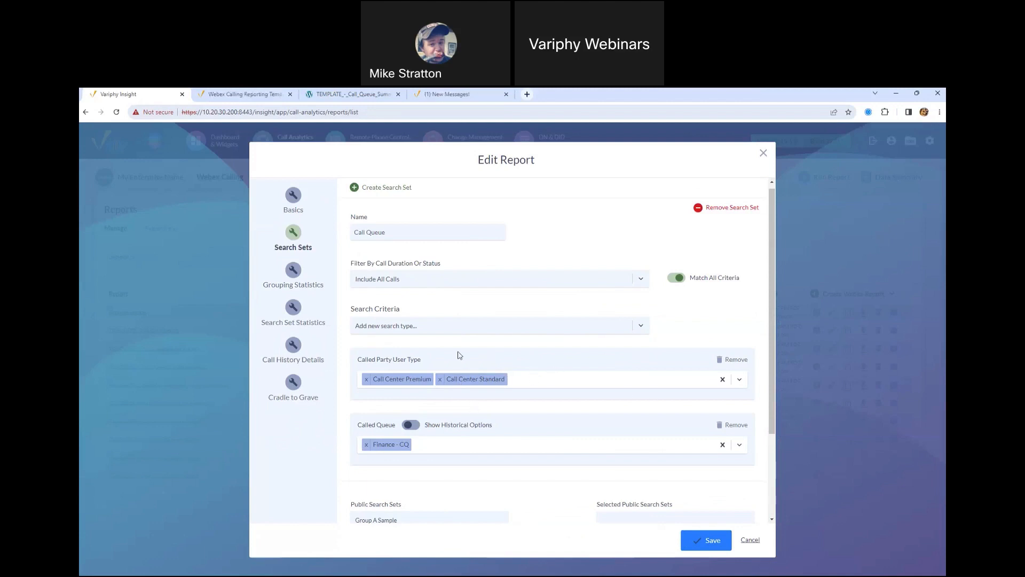
drag(388, 360, 422, 360)
drag(357, 424, 391, 426)
click(763, 154)
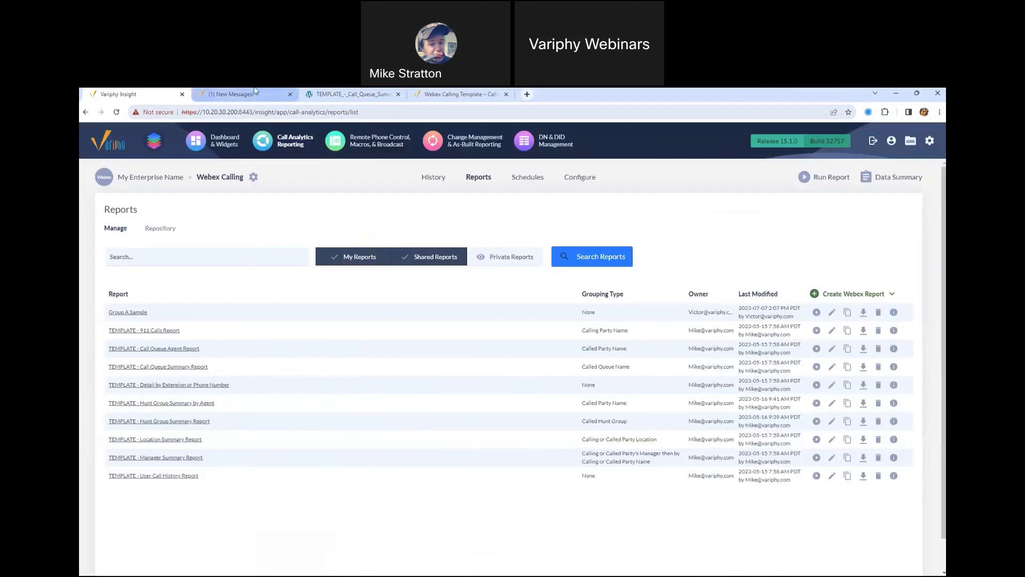
- Open the Detail by Extension or Phone Number sample report in a new tab at 150% zoom, closing the two Call Queue Summary tabs
click(292, 93)
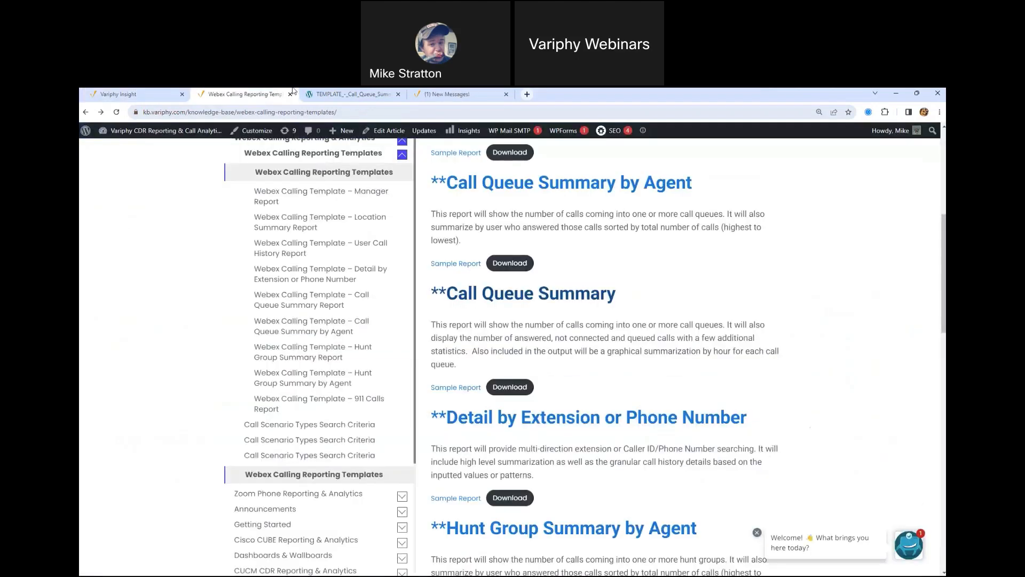
scroll(779, 347, down, 2)
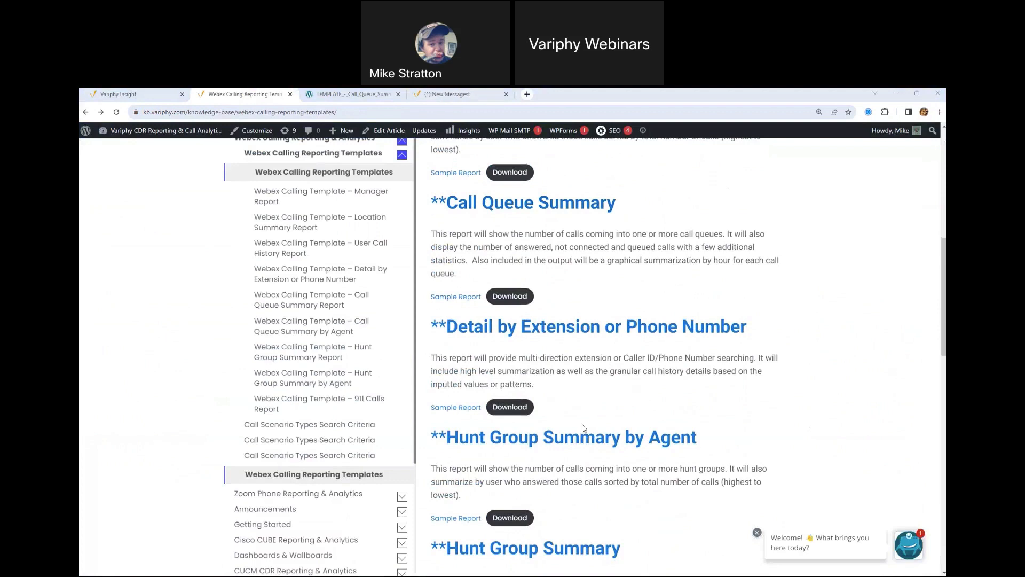
right_click(440, 409)
click(464, 417)
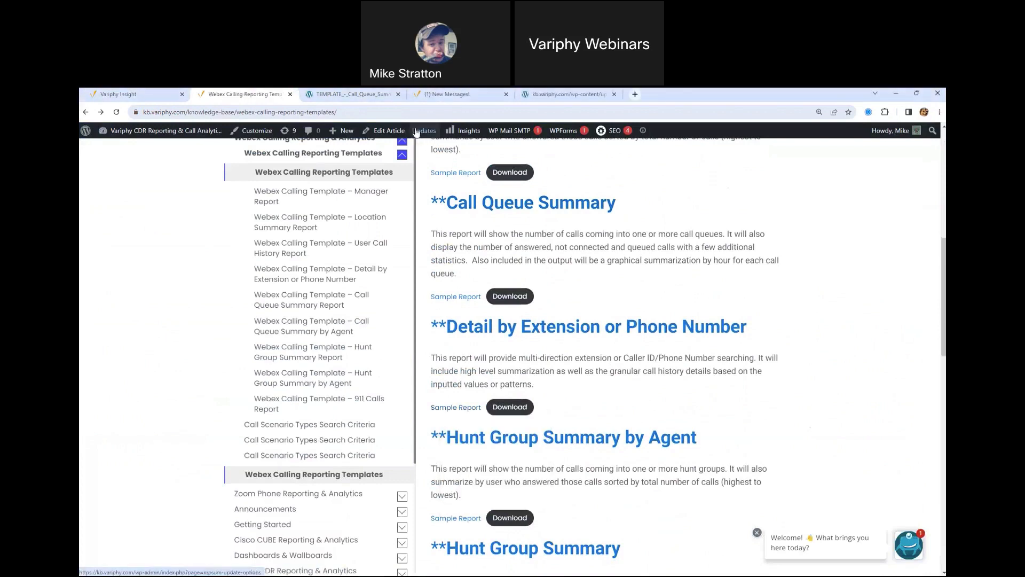
click(398, 95)
click(398, 95)
click(362, 95)
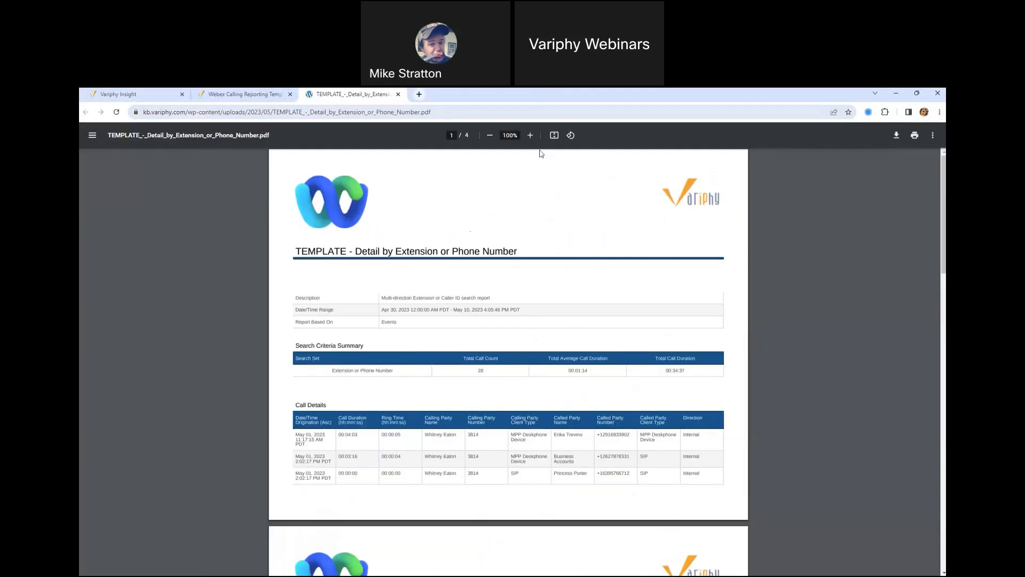
click(530, 135)
click(530, 135)
click(530, 135)
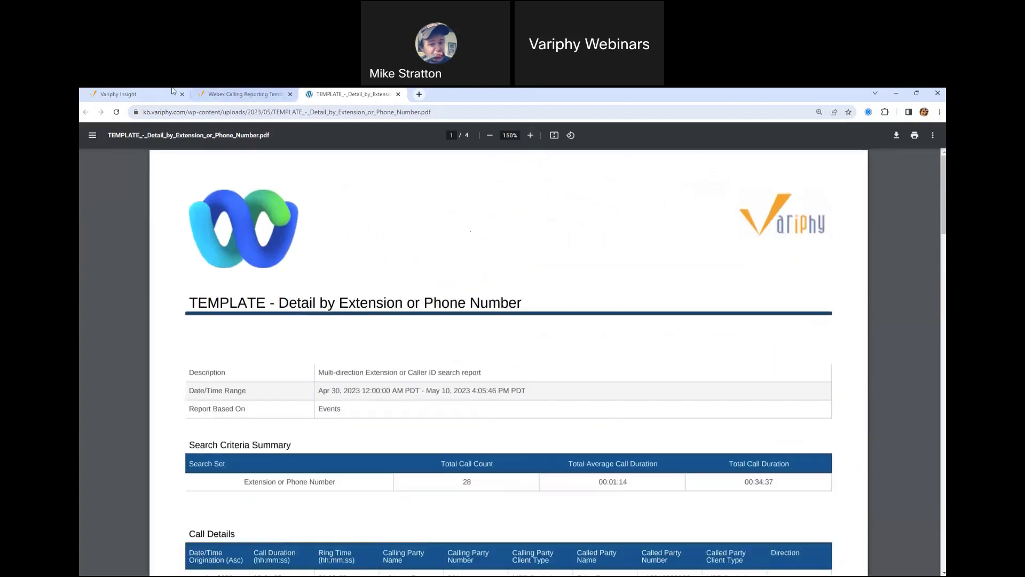
- Open the Detail by Extension or Phone Number report for editing and highlight the number in its Calling or Called Party Number search criterion
click(140, 93)
click(178, 389)
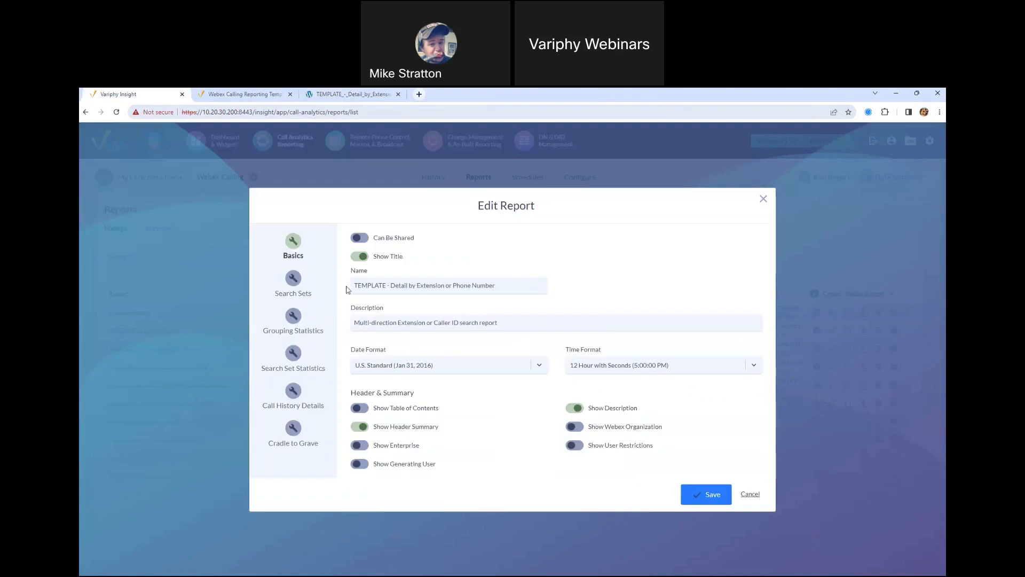
click(293, 280)
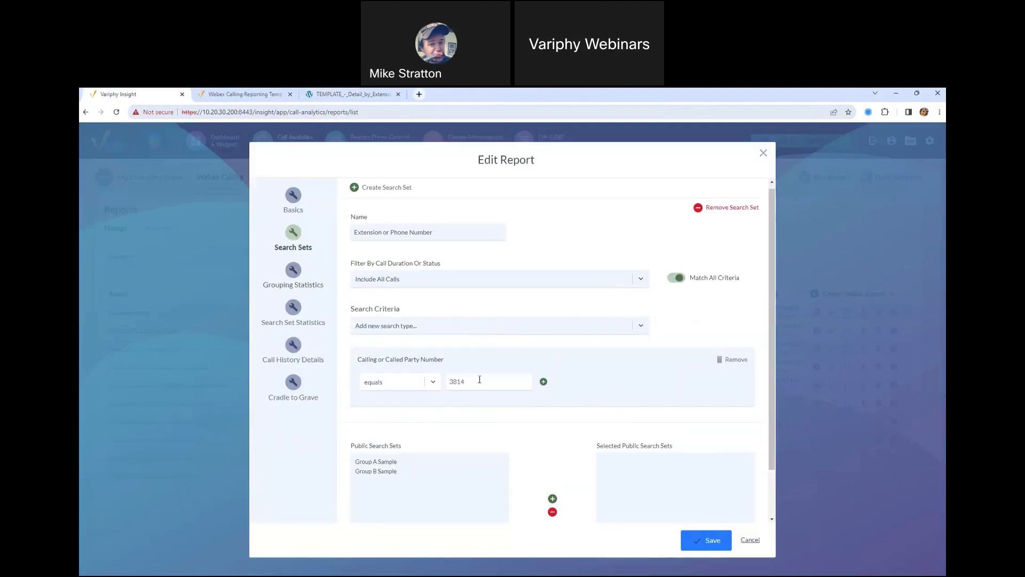
drag(479, 379, 402, 380)
click(472, 384)
drag(473, 380, 428, 379)
- Return to the Detail by Extension or Phone Number sample and examine the search set, call count and duration figures in its Search Criteria Summary
click(328, 92)
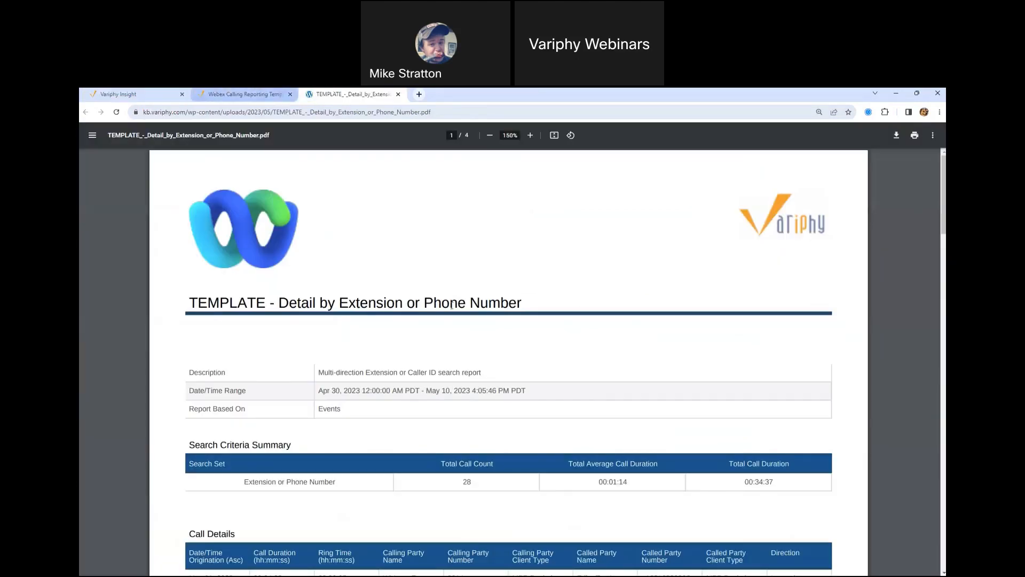
scroll(378, 285, down, 3)
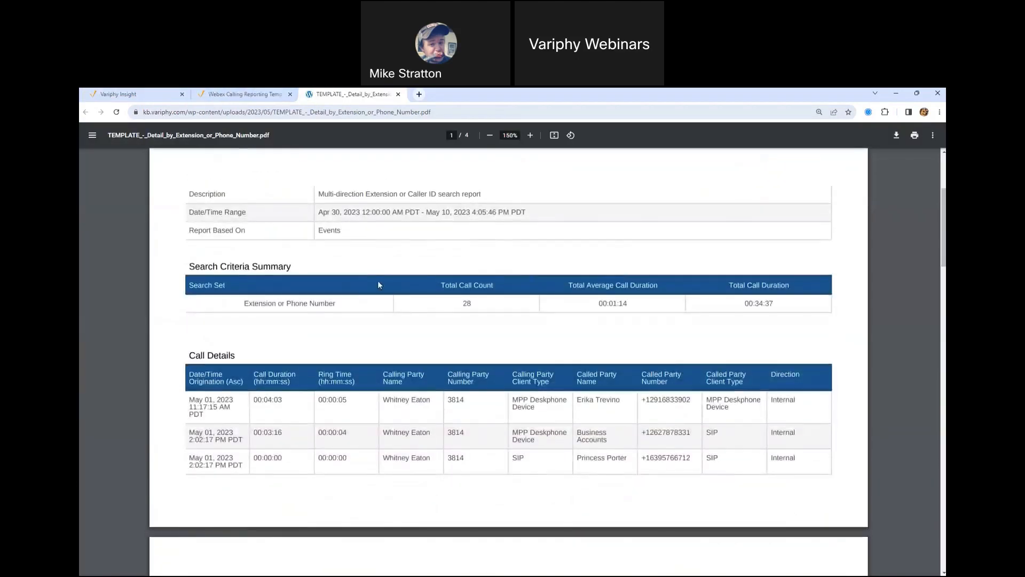
drag(244, 302, 349, 304)
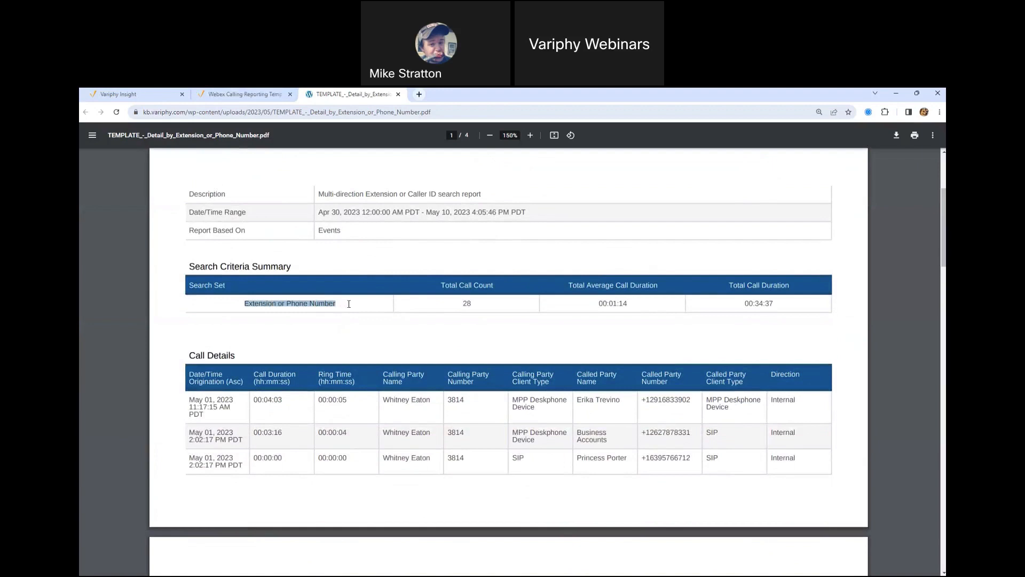
click(441, 304)
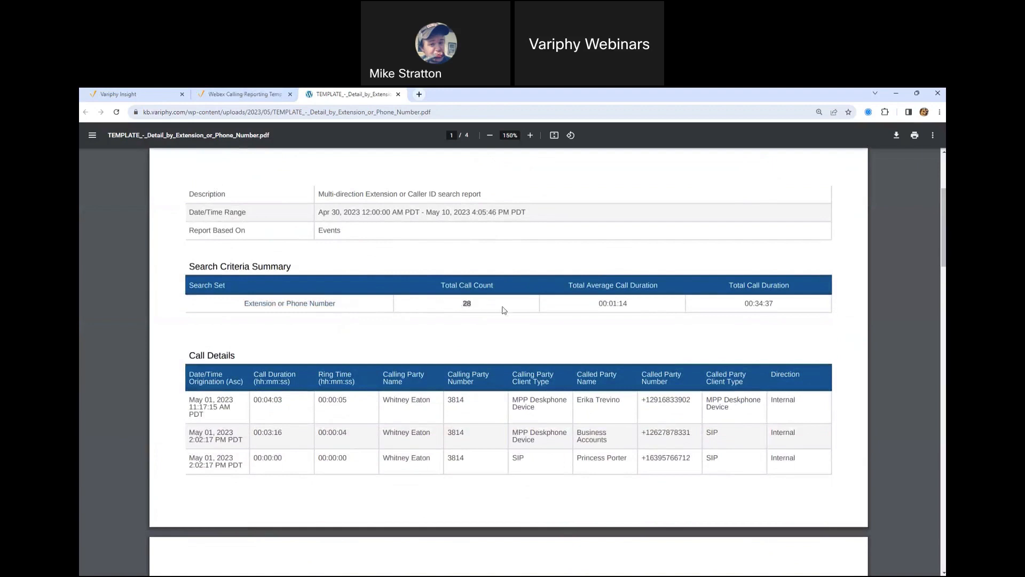
drag(596, 303, 650, 305)
drag(743, 303, 790, 303)
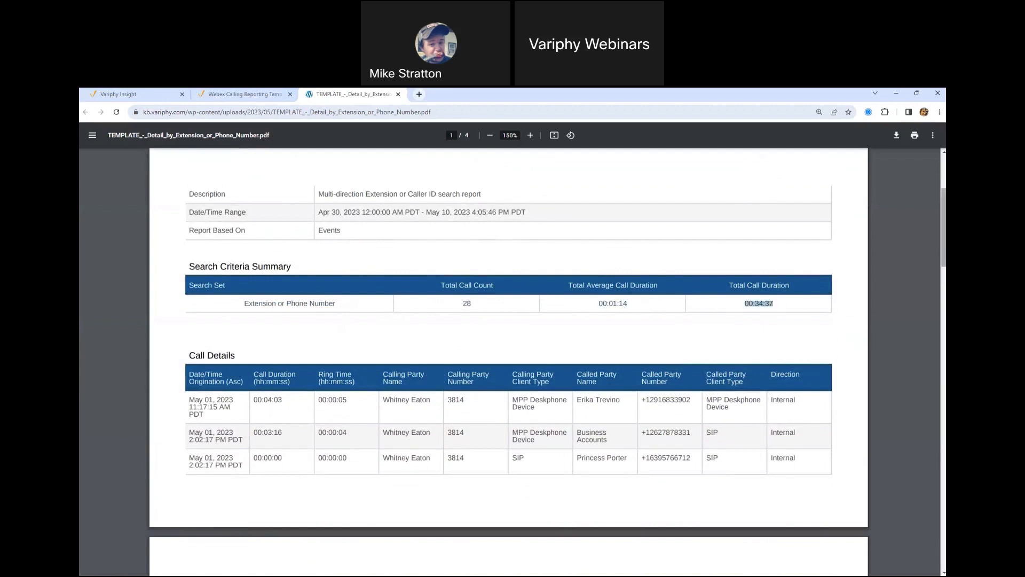
- Examine the Call Details table's date, duration, calling party, called party, client type and direction columns, and look through its further rows
scroll(428, 379, down, 3)
scroll(496, 196, up, 1)
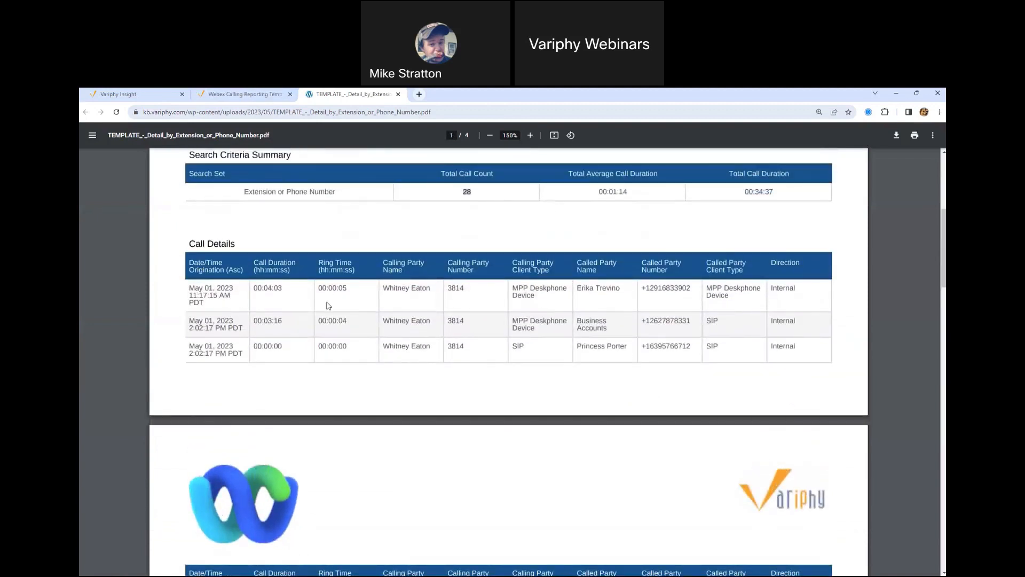
drag(190, 292, 204, 302)
drag(264, 288, 431, 289)
click(455, 290)
double_click(455, 290)
drag(516, 289, 530, 295)
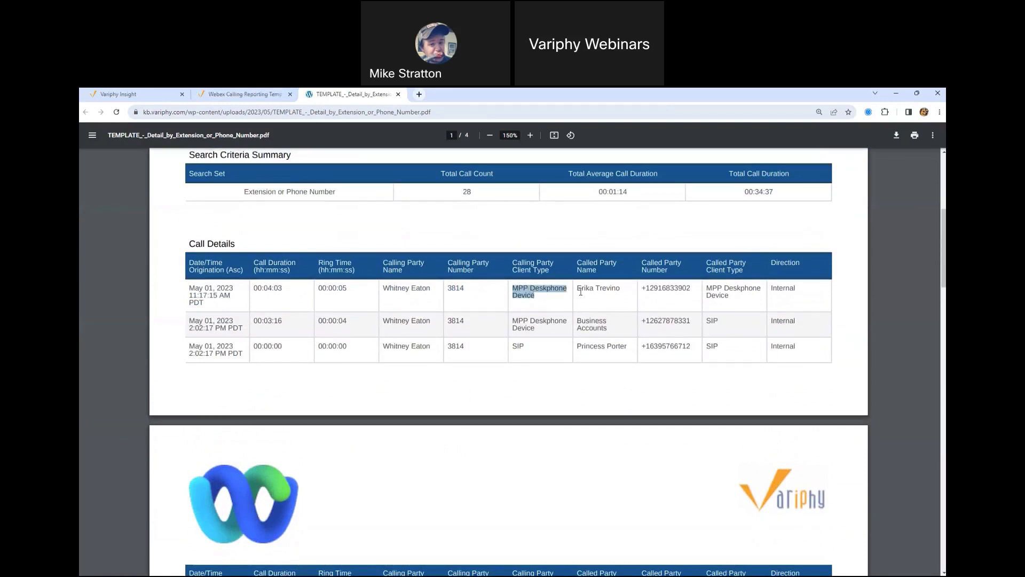
drag(581, 292, 787, 290)
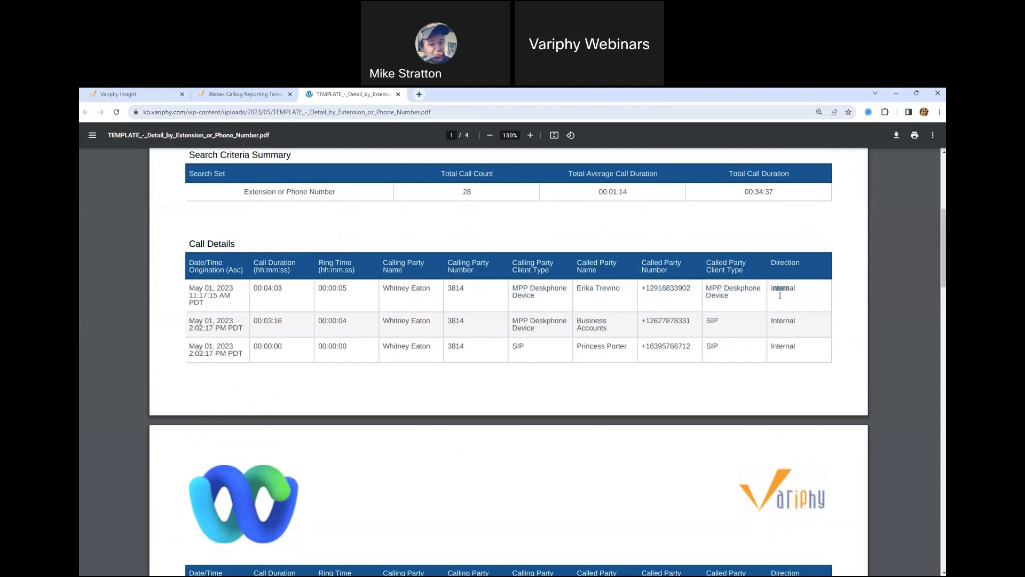
drag(942, 248, 928, 355)
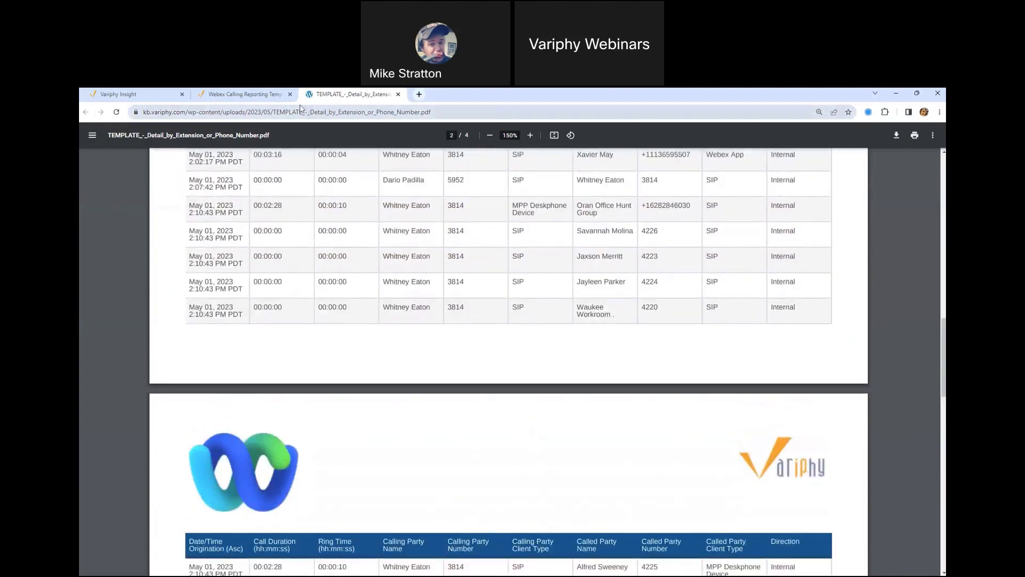
- Return to the report's search set, point out the Calling or Called Party Number criterion, and close the editor without saving
click(269, 94)
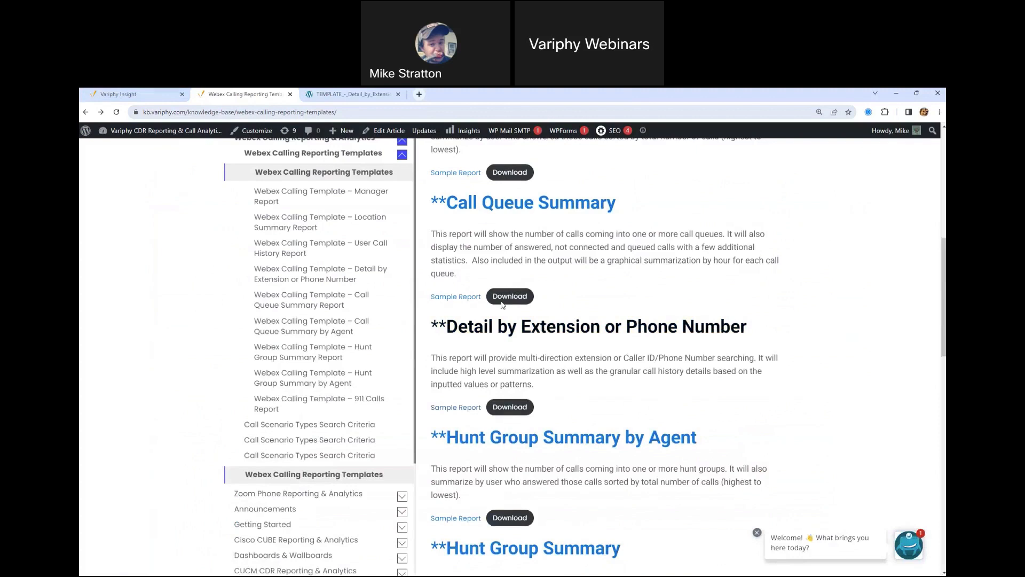
click(85, 94)
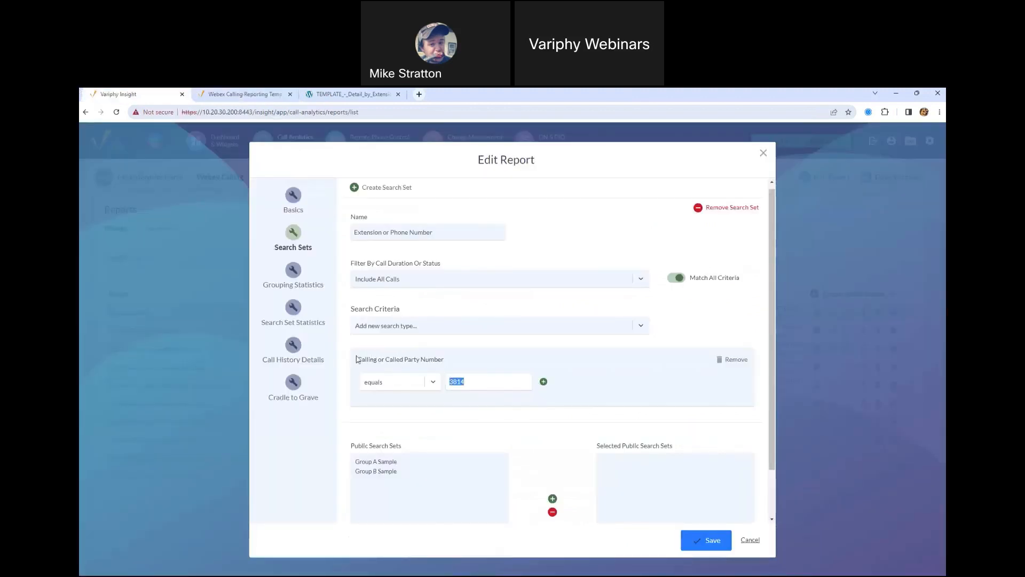
drag(357, 359, 430, 384)
click(764, 153)
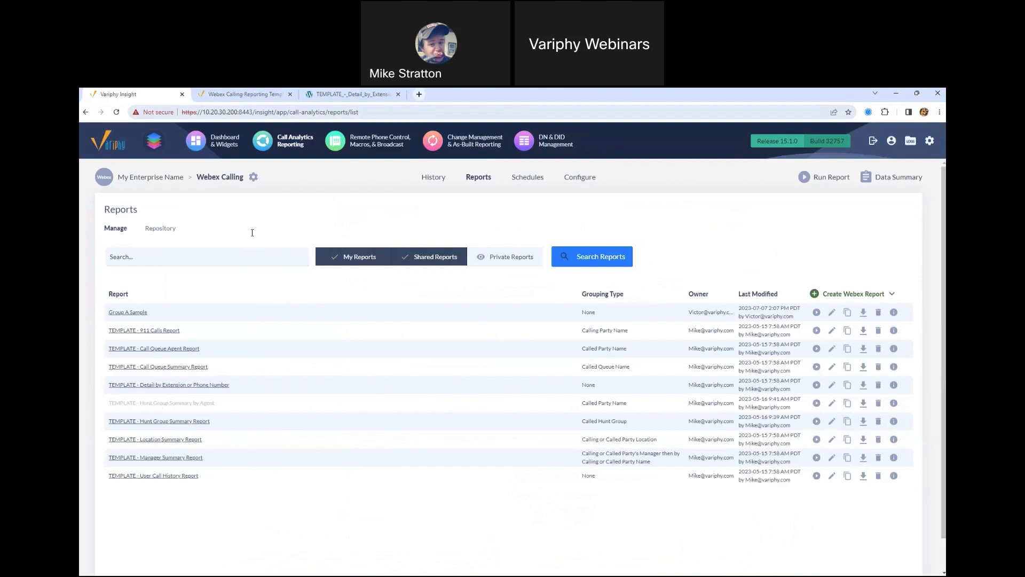
- Open the Hunt Group Summary by Agent sample report in a new tab at 150% zoom, closing the Detail by Extension or Phone Number sample
click(245, 94)
scroll(583, 418, down, 3)
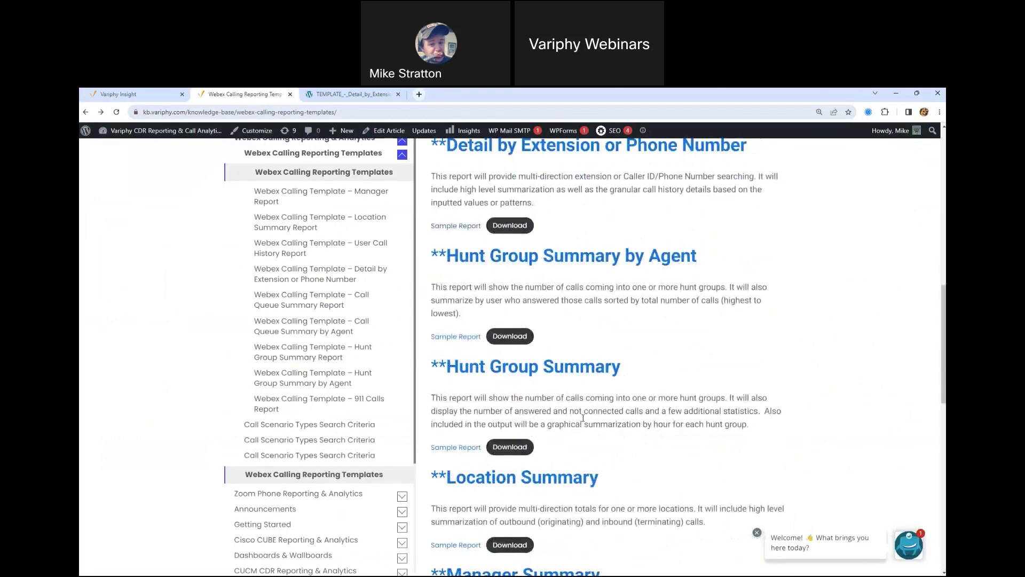
right_click(456, 336)
click(481, 347)
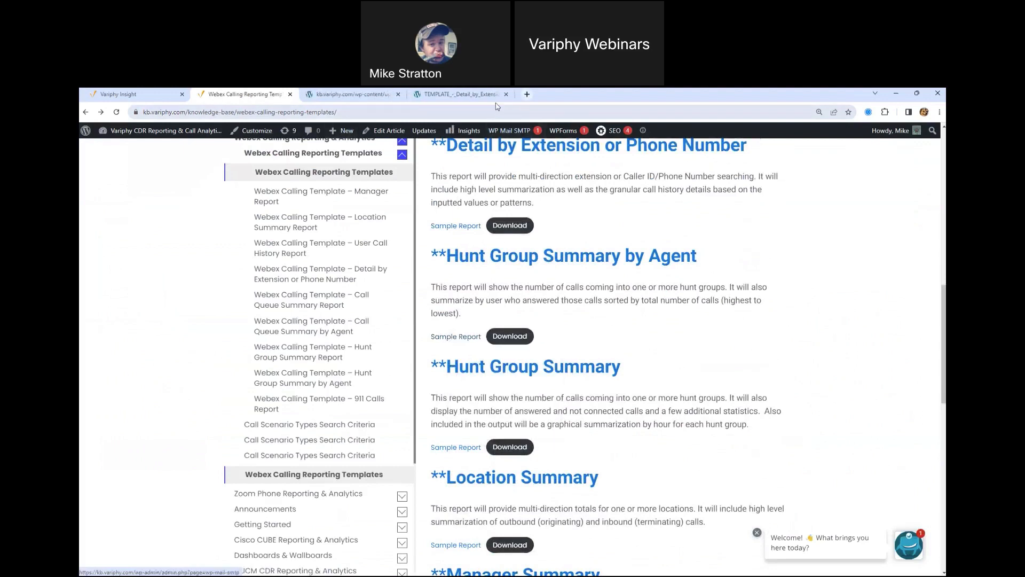
click(506, 94)
click(353, 94)
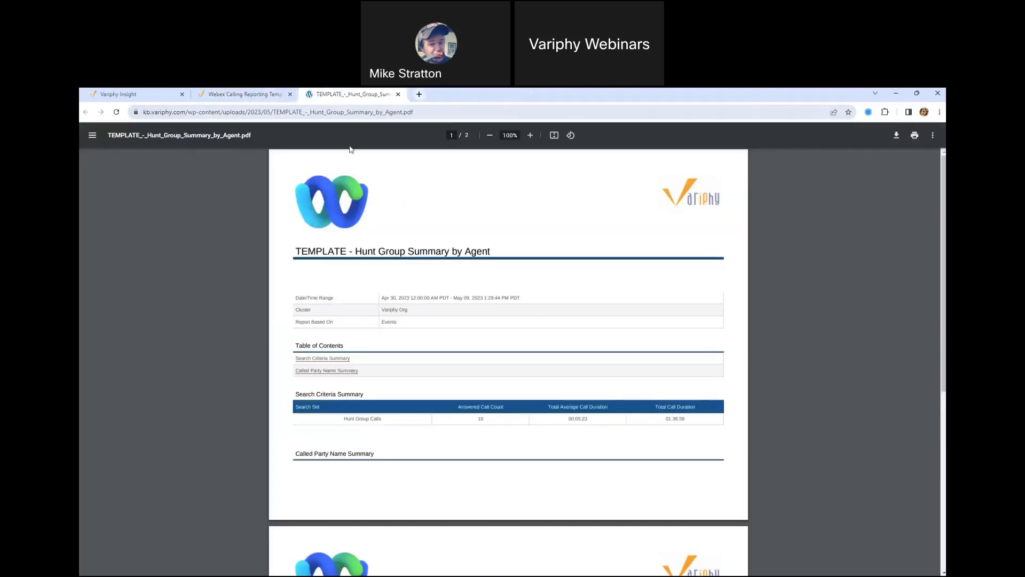
click(530, 135)
click(530, 135)
click(530, 135)
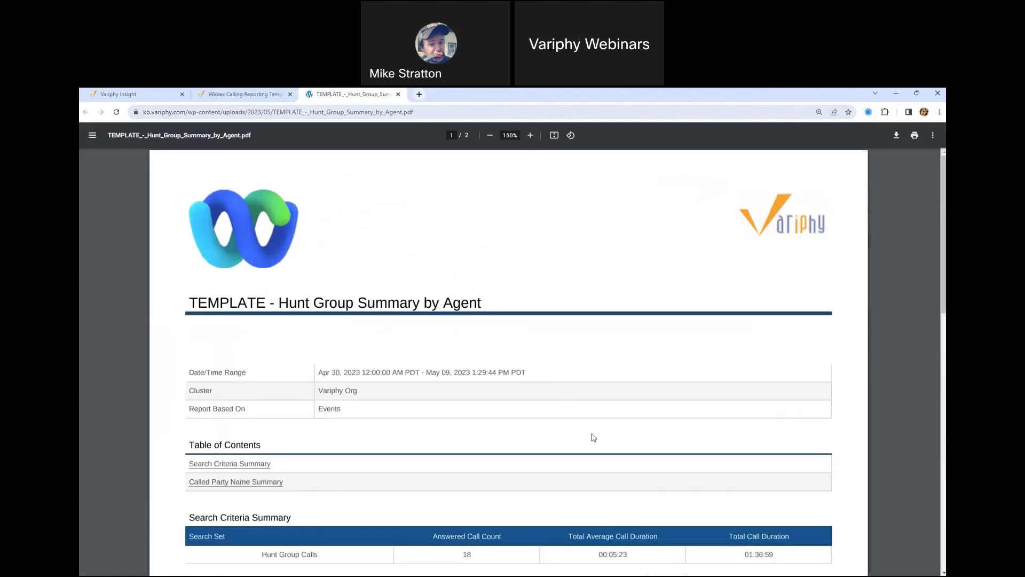
- Review the Hunt Group Summary by Agent sample's Search Criteria Summary and return to the Webex Calling reports list in Variphy Insight
scroll(594, 437, down, 3)
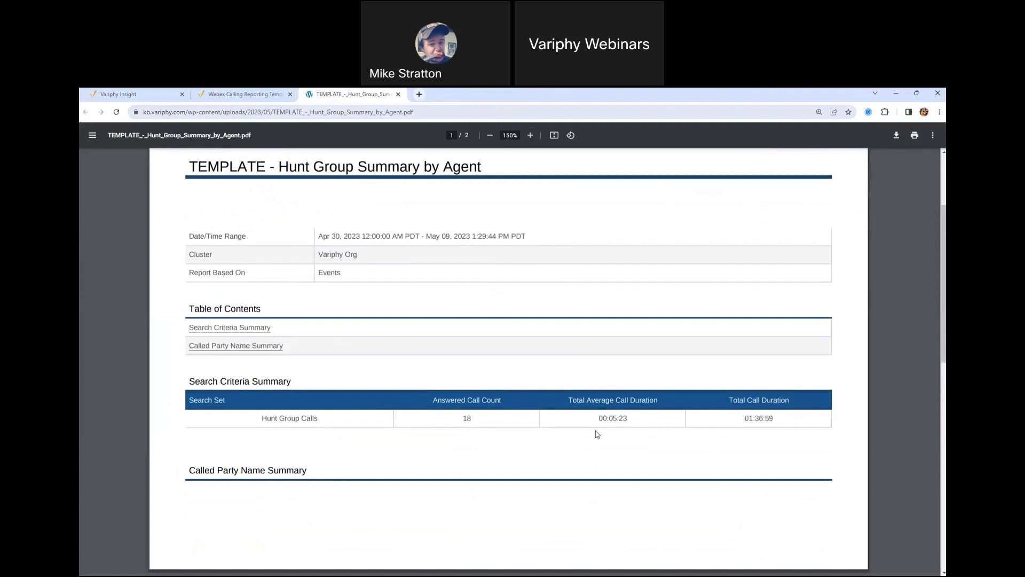
scroll(514, 430, down, 2)
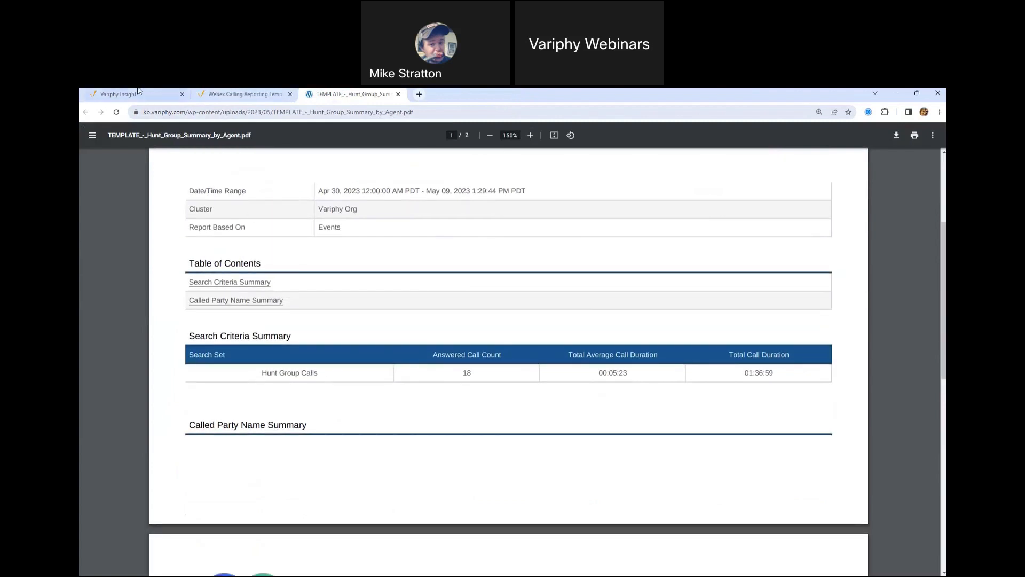
click(122, 94)
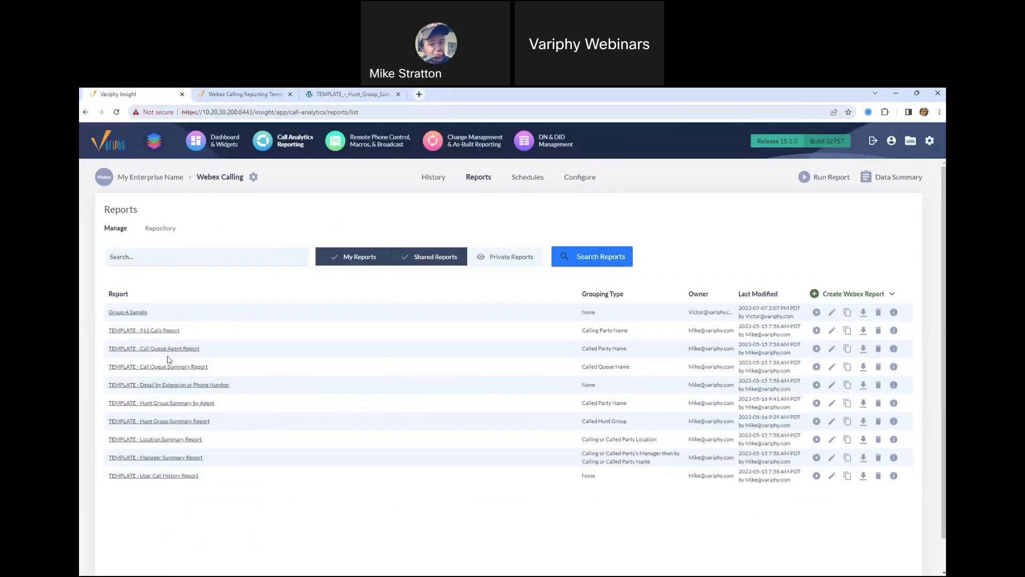
- Open the Hunt Group Summary by Agent template's search set and point out the Called Hunt Group, user type and call duration criteria
click(172, 403)
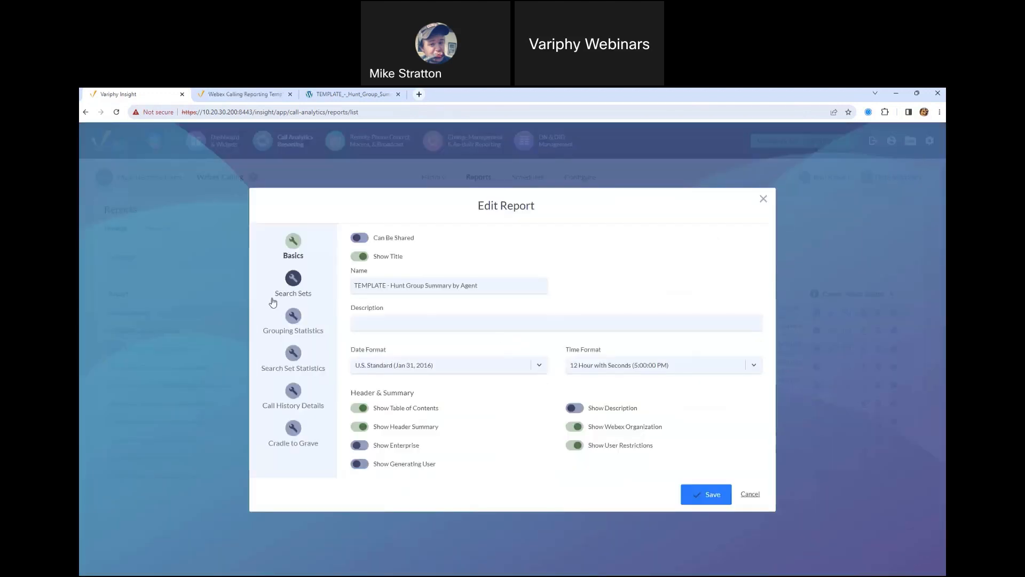
click(292, 282)
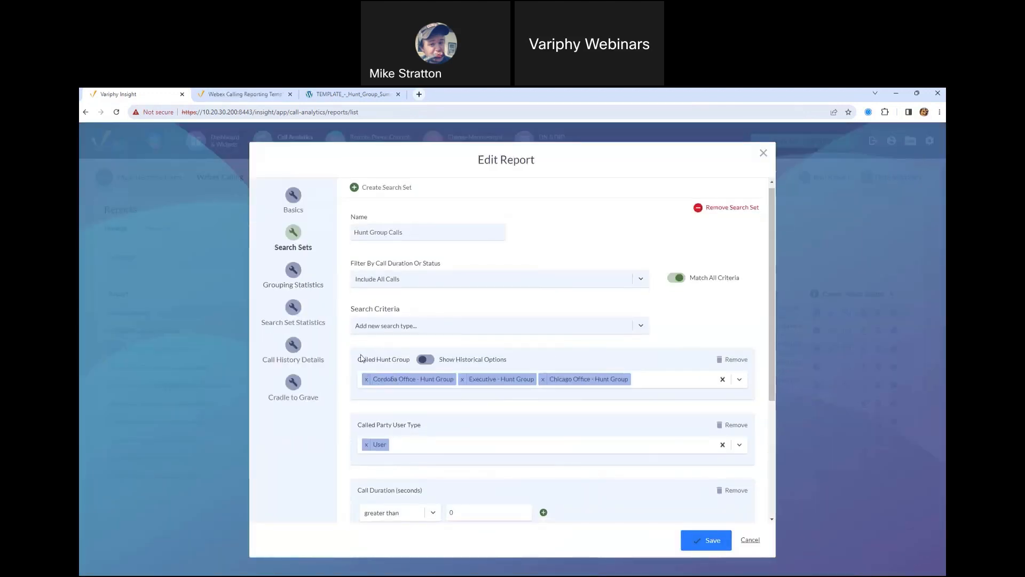
drag(362, 359, 535, 358)
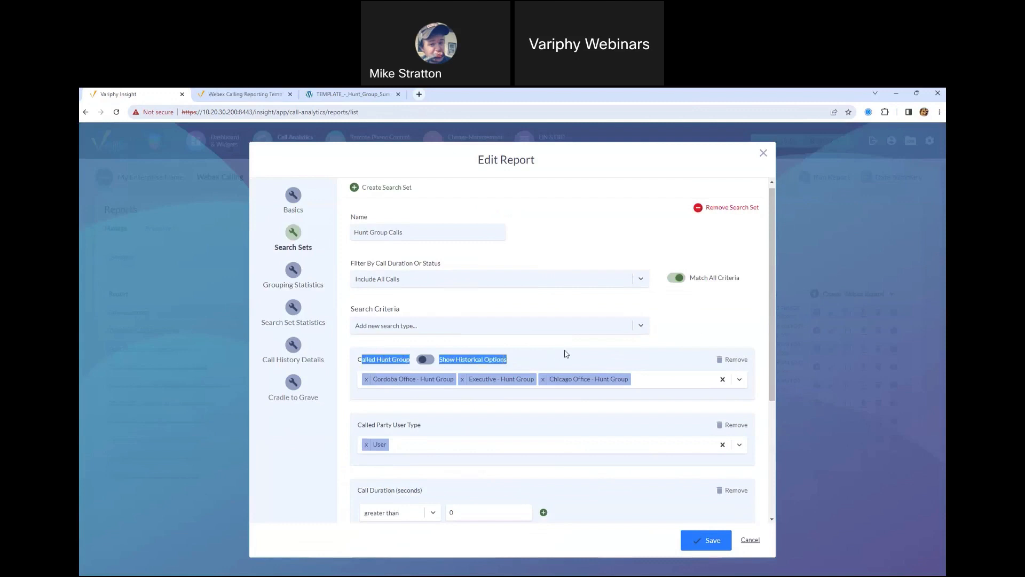
drag(772, 278, 772, 321)
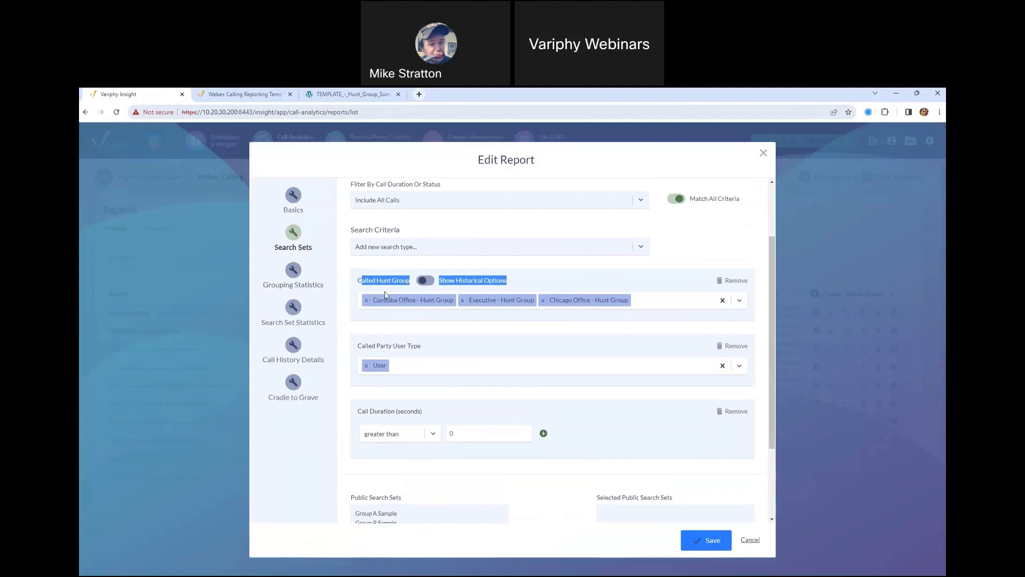
click(666, 304)
- Return to the Hunt Group Summary by Agent sample and point out the search set and answered call count in its Search Criteria Summary
click(352, 94)
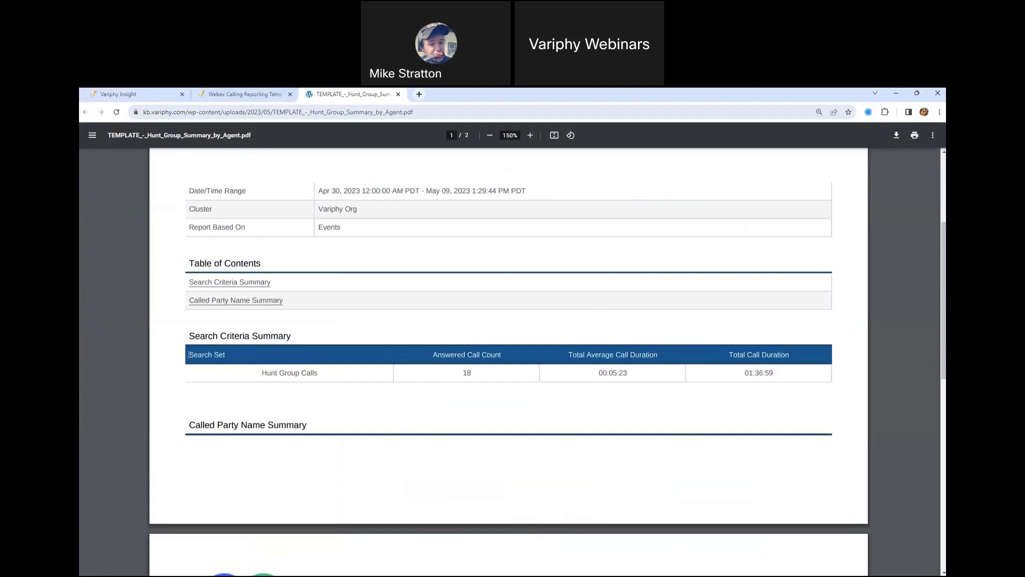
drag(188, 354, 360, 380)
drag(460, 374, 510, 374)
click(649, 377)
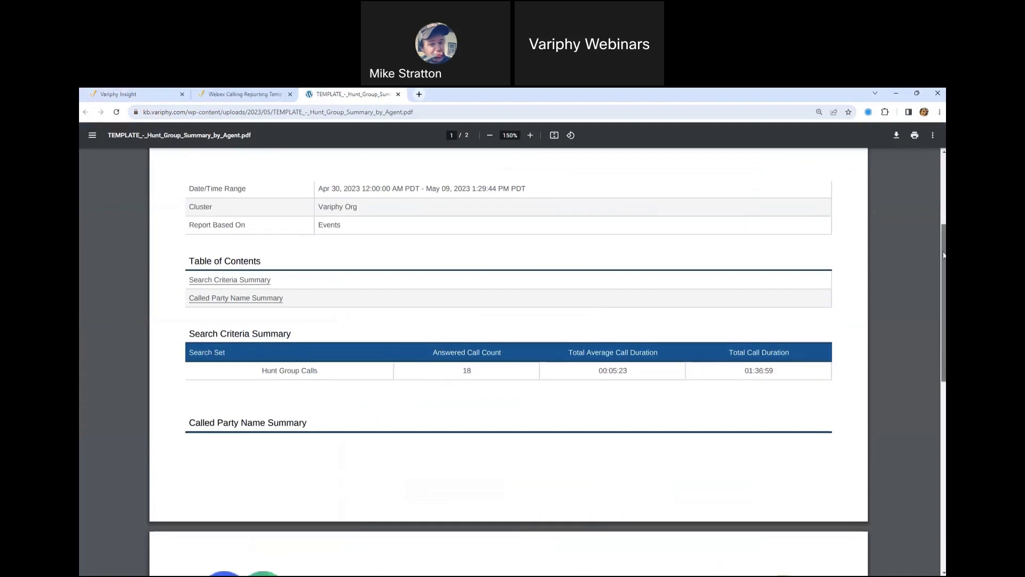
- Examine the sample's Called Party Name Summary table, highlighting the rows of agents with their answered calls and durations
drag(941, 238, 938, 399)
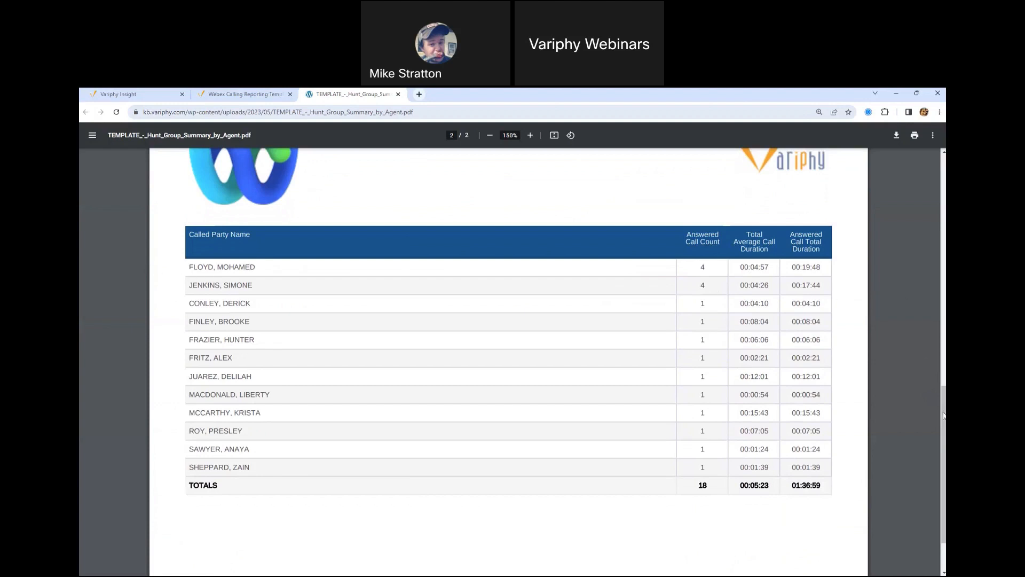
mouse_move(942, 415)
mouse_down()
mouse_move(945, 448)
mouse_move(944, 434)
mouse_up()
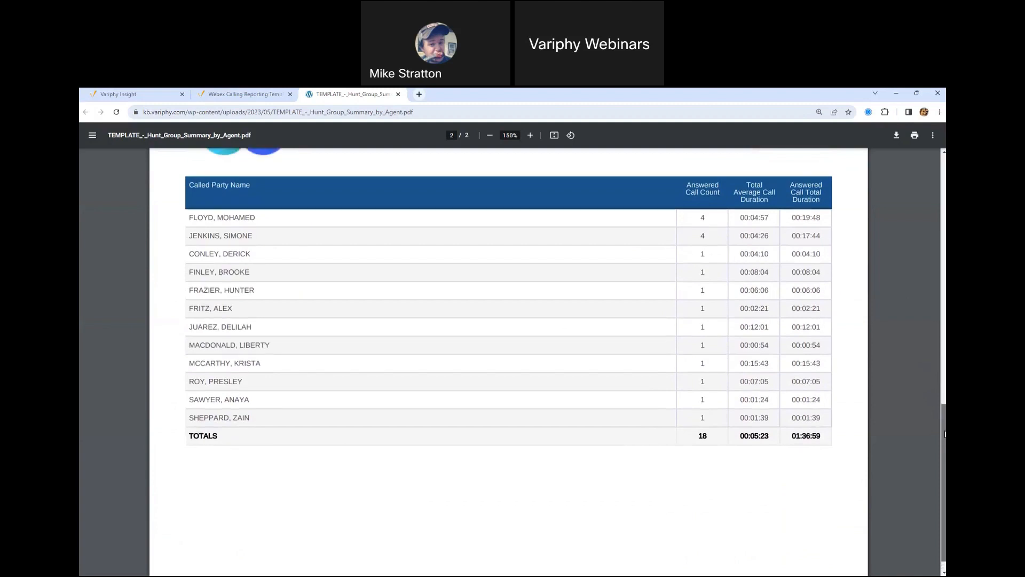
drag(204, 218, 264, 300)
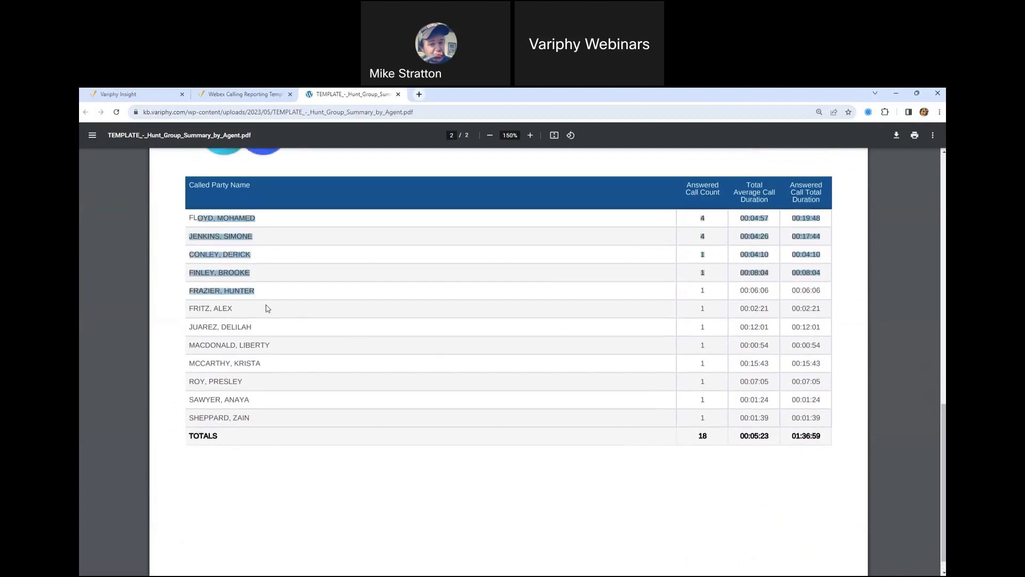
click(297, 302)
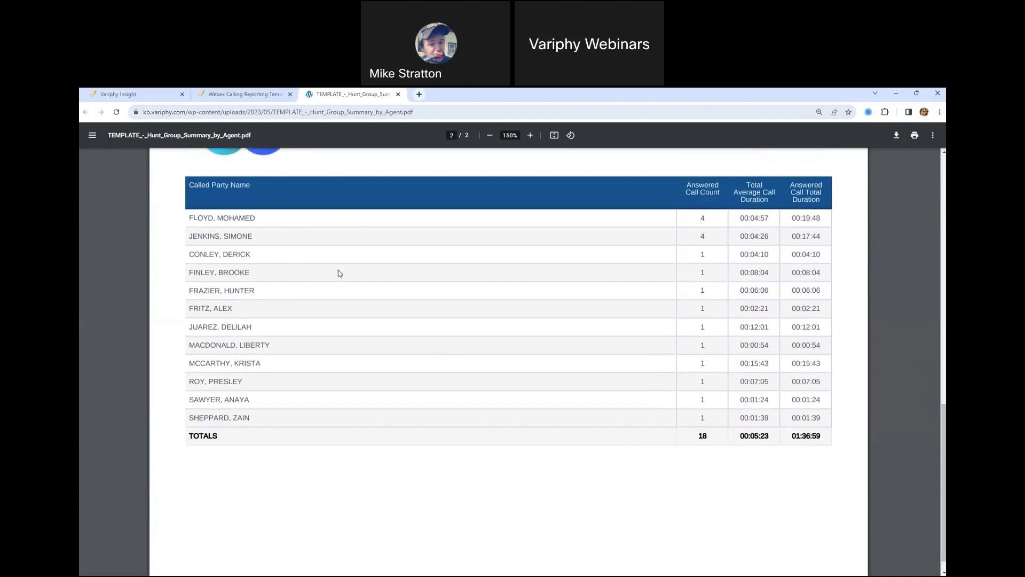
- Close the by-Agent sample and open the Hunt Group Summary sample report from the knowledge base in a new tab
click(247, 92)
click(397, 94)
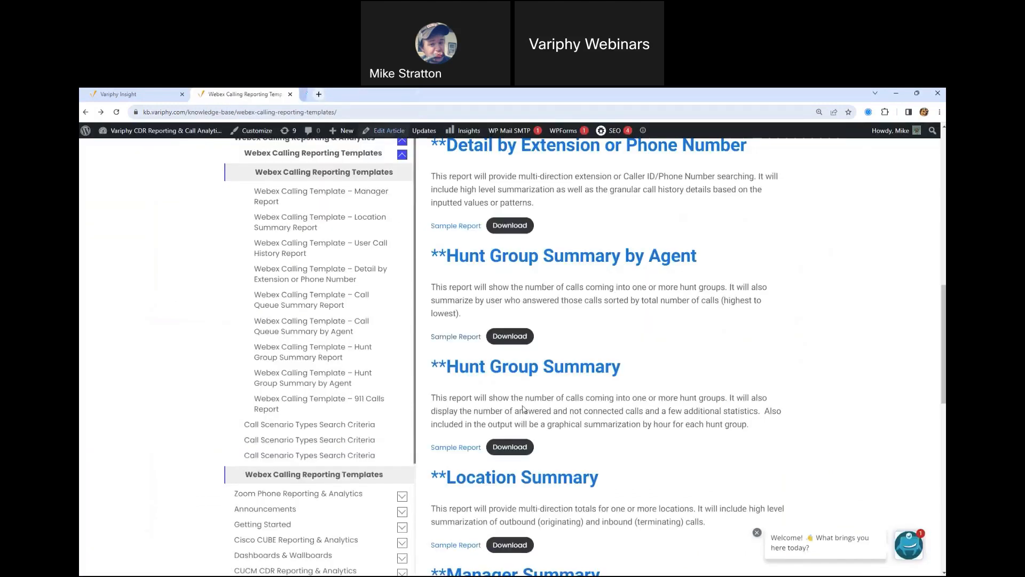
right_click(461, 451)
click(479, 458)
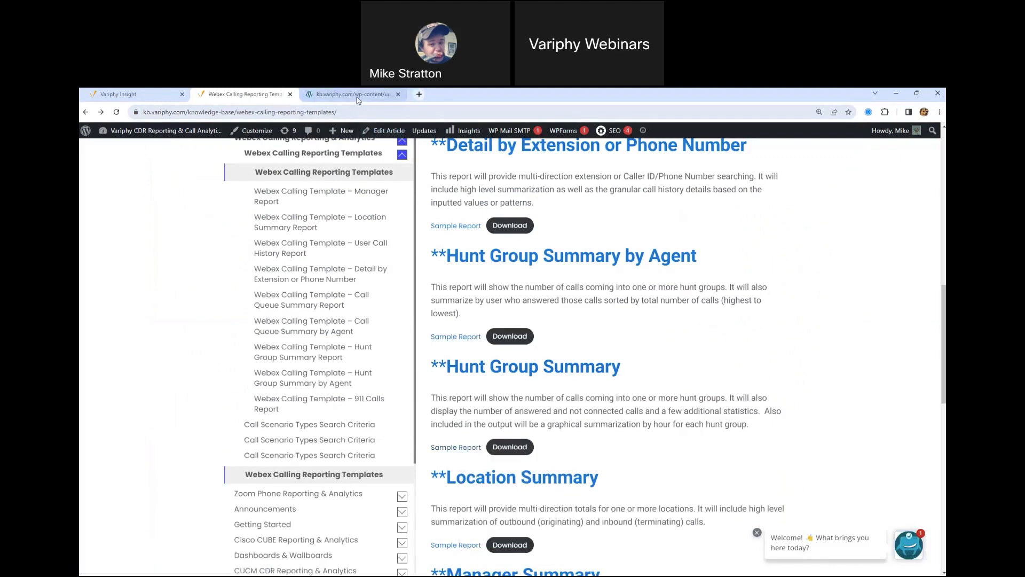
click(358, 100)
- Close the by-Agent editor without saving in Variphy Insight, and review the Hunt Group Summary Report template's search set criteria
click(154, 95)
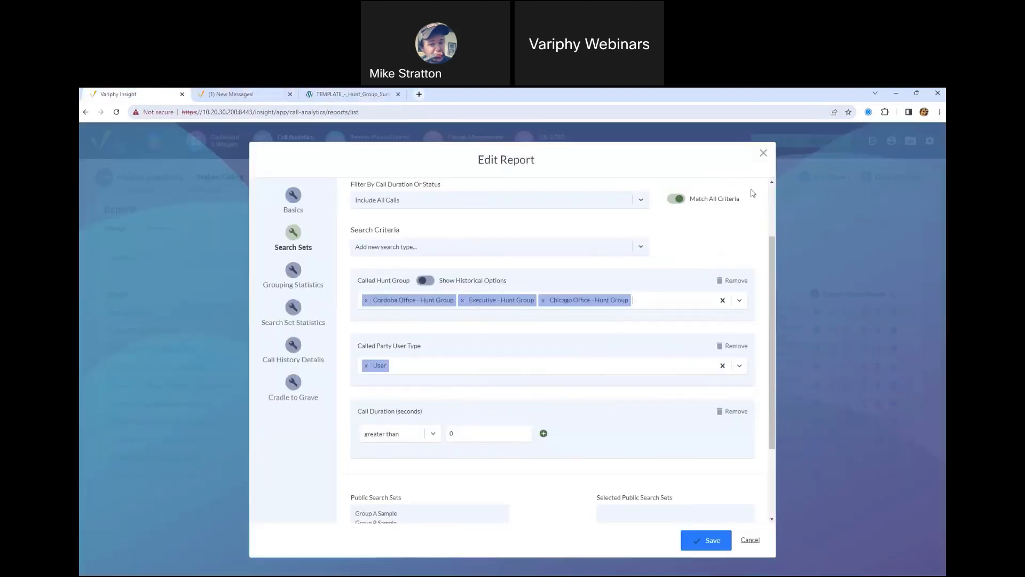
click(762, 153)
click(172, 424)
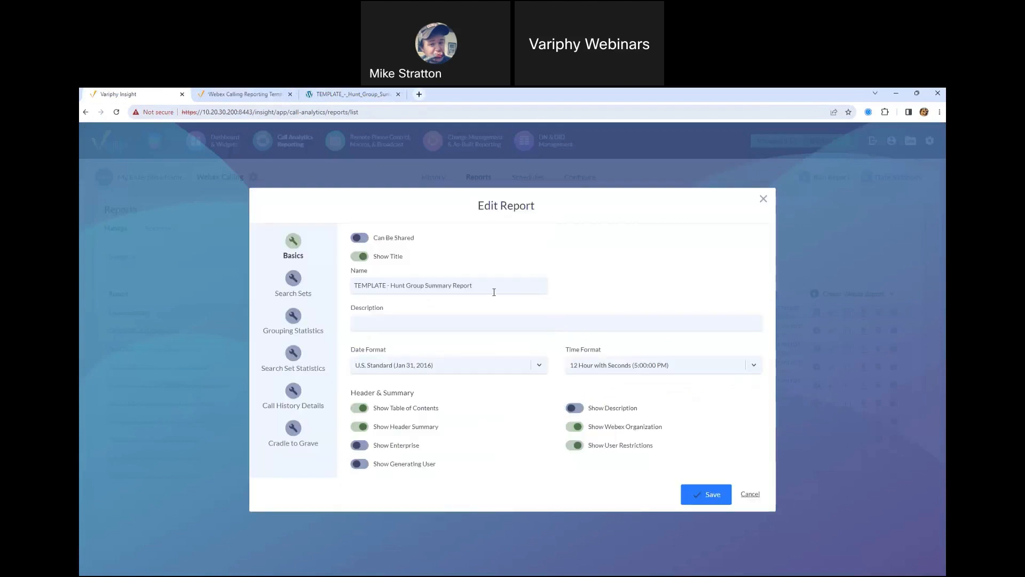
click(291, 288)
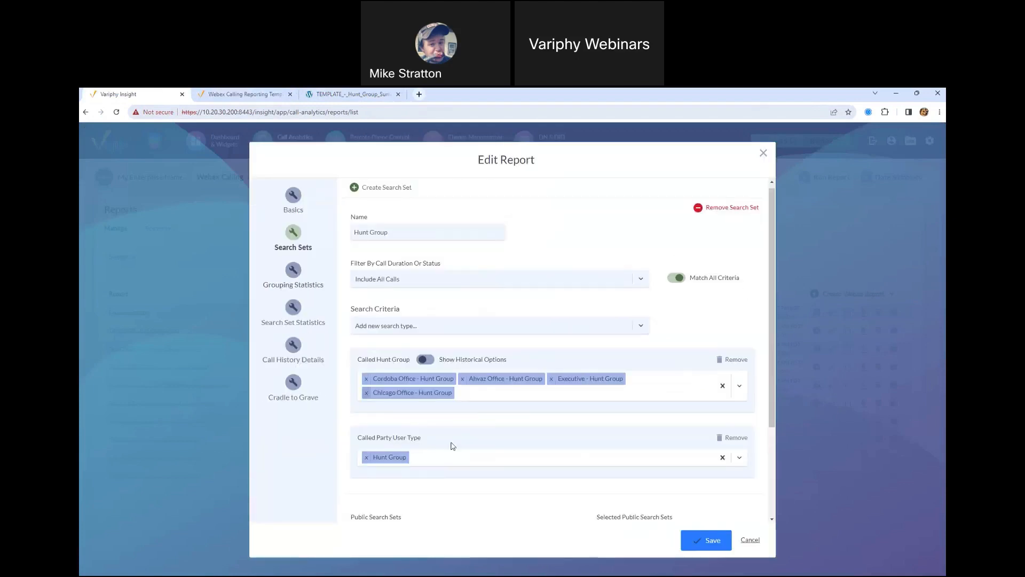
scroll(349, 422, down, 1)
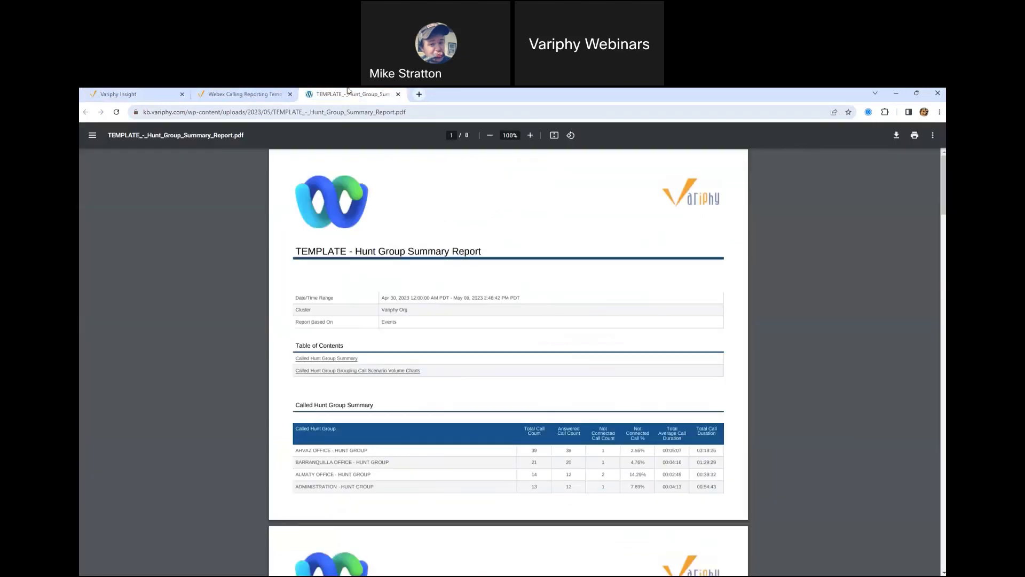
- Enlarge the Hunt Group Summary sample to 150% and bring up its Called Hunt Group Summary table
click(353, 94)
click(530, 136)
click(530, 135)
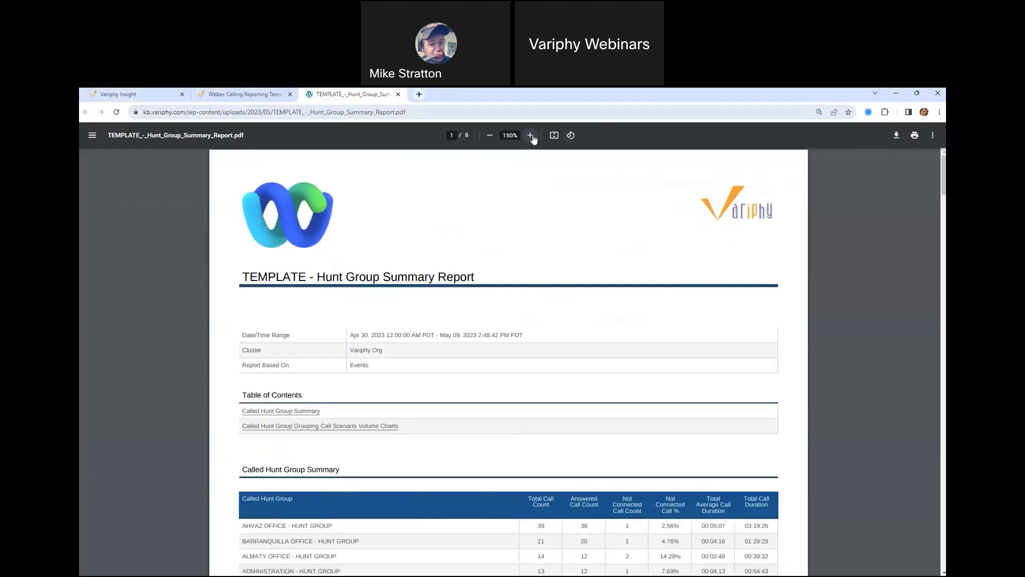
click(530, 135)
scroll(509, 363, down, 1)
scroll(508, 363, down, 5)
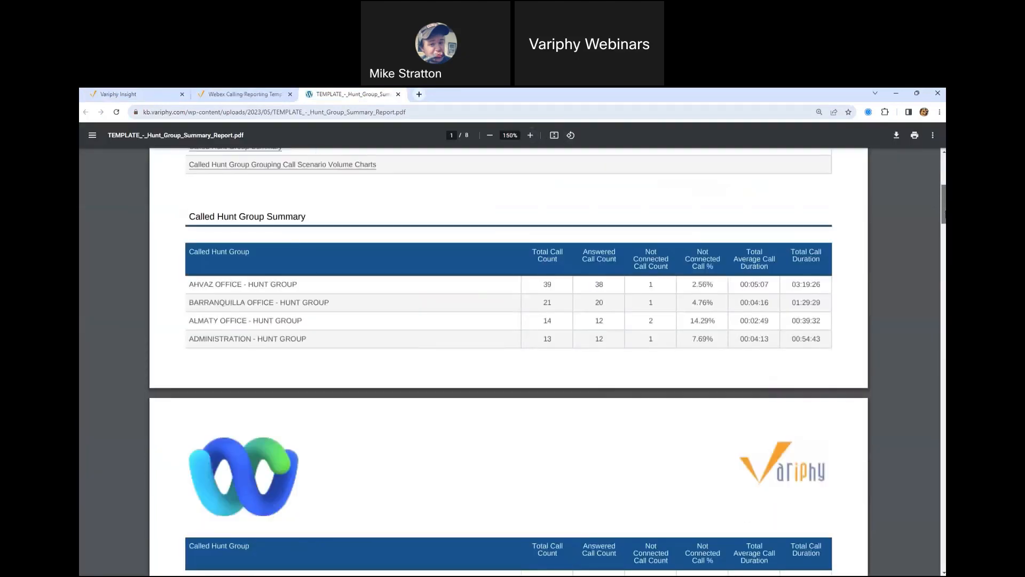
scroll(192, 292, up, 1)
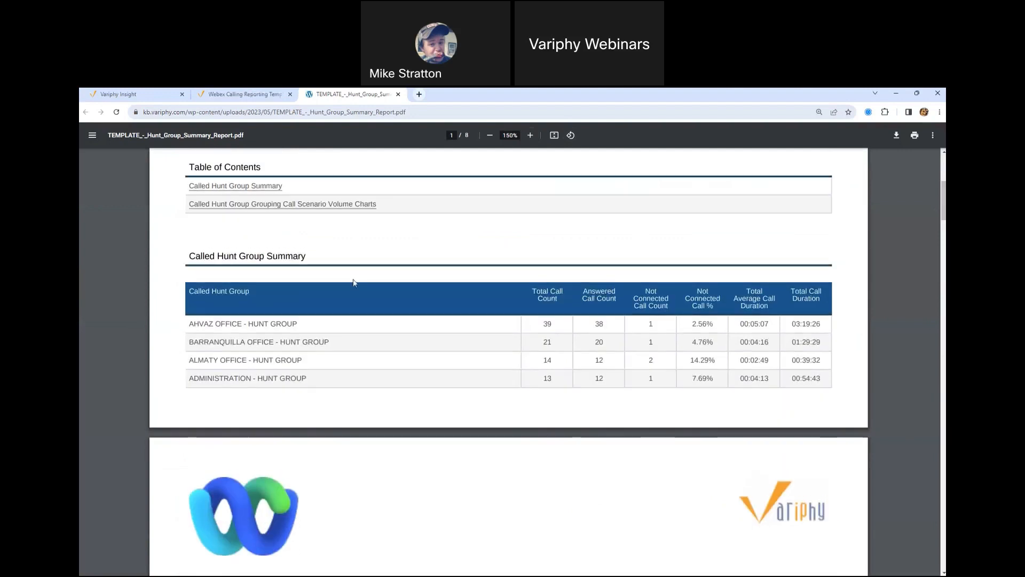
- Point out the Called Hunt Group column and the hunt groups listed in the summary table
drag(191, 292, 251, 294)
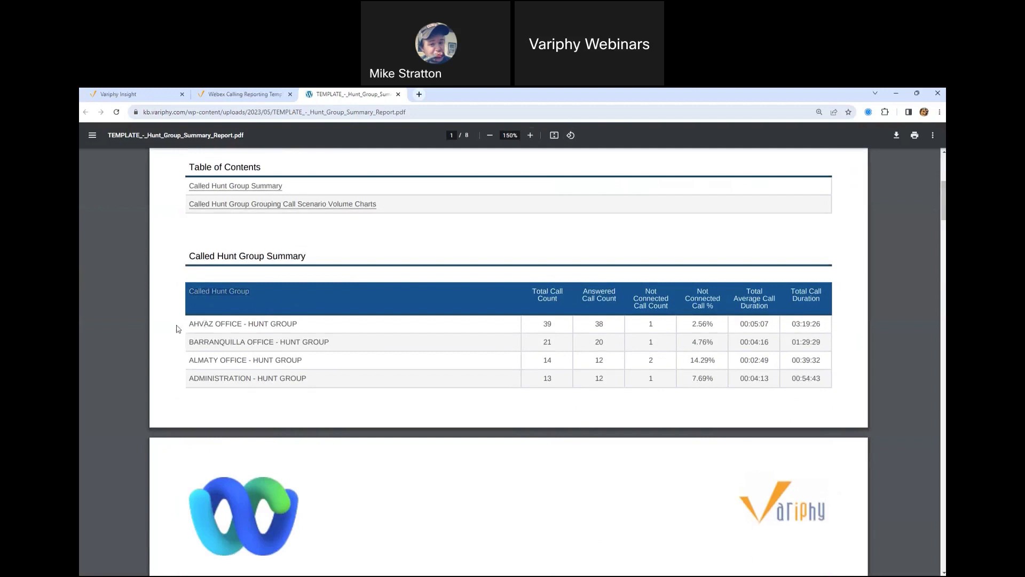
drag(178, 328, 309, 378)
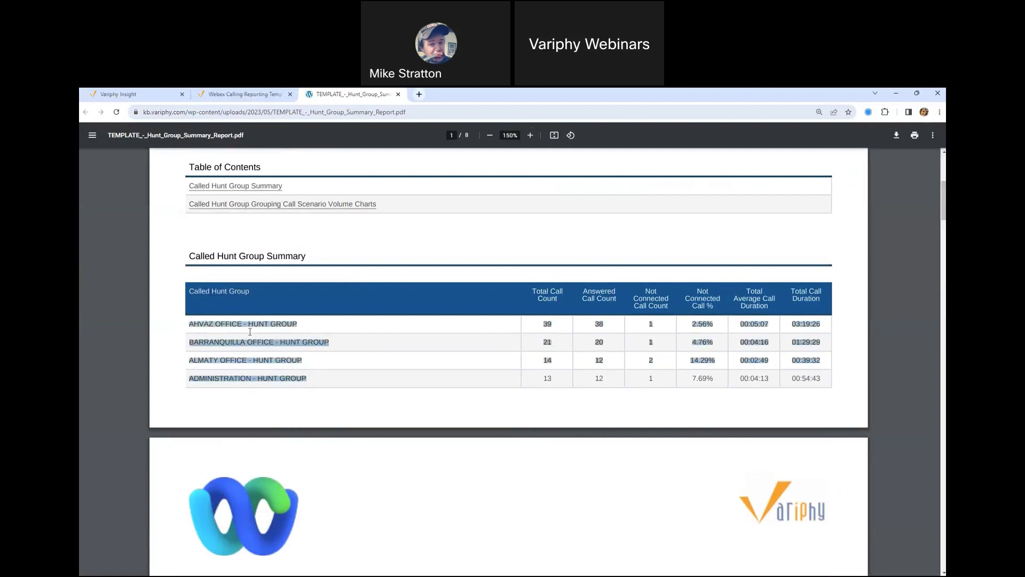
drag(186, 327, 296, 343)
click(360, 390)
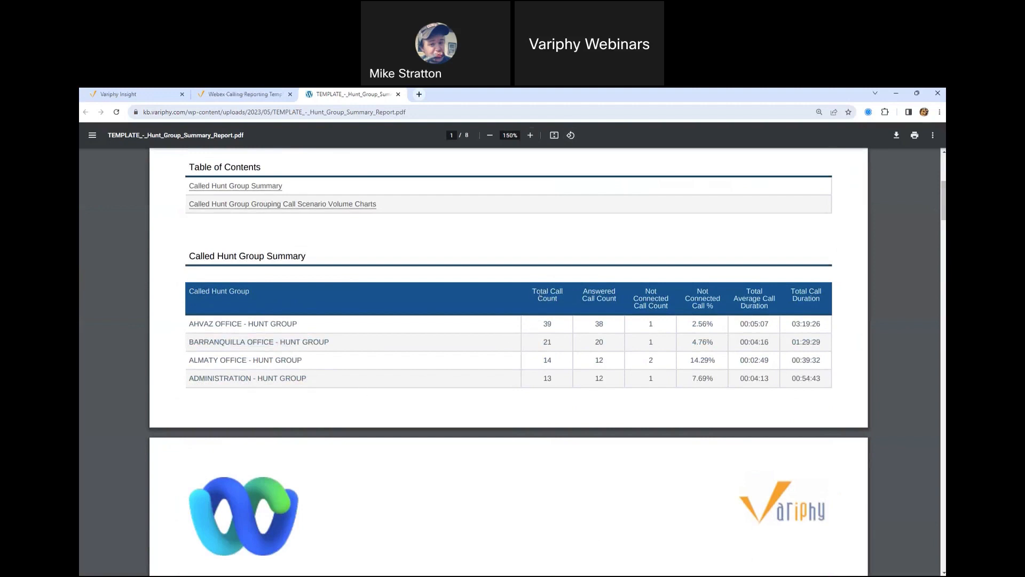
- Point out the total, answered and not connected call count columns of the Called Hunt Group Summary table
drag(539, 293, 606, 316)
drag(537, 290, 606, 328)
drag(539, 291, 561, 302)
drag(594, 296, 666, 309)
click(651, 322)
- Look through the sample's hourly call volume charts per hunt group, close it, and show the knowledge base's Location Summary description
drag(942, 219, 943, 350)
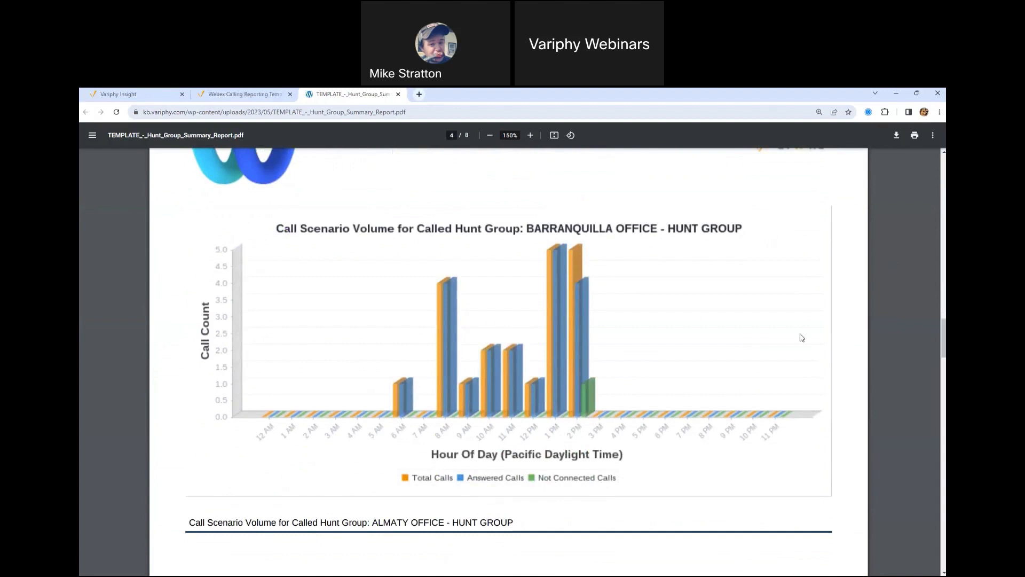
drag(944, 333, 940, 525)
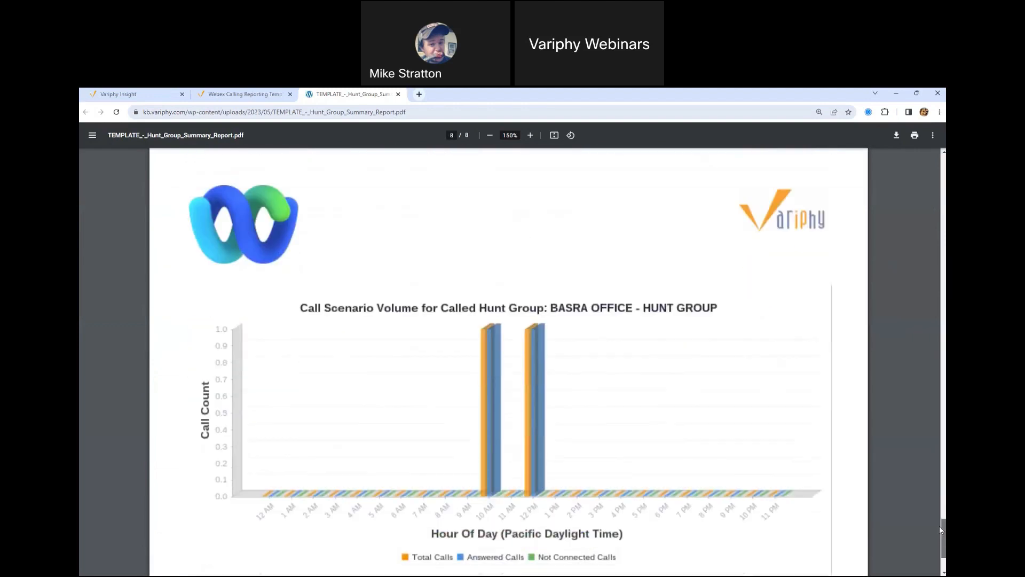
click(397, 93)
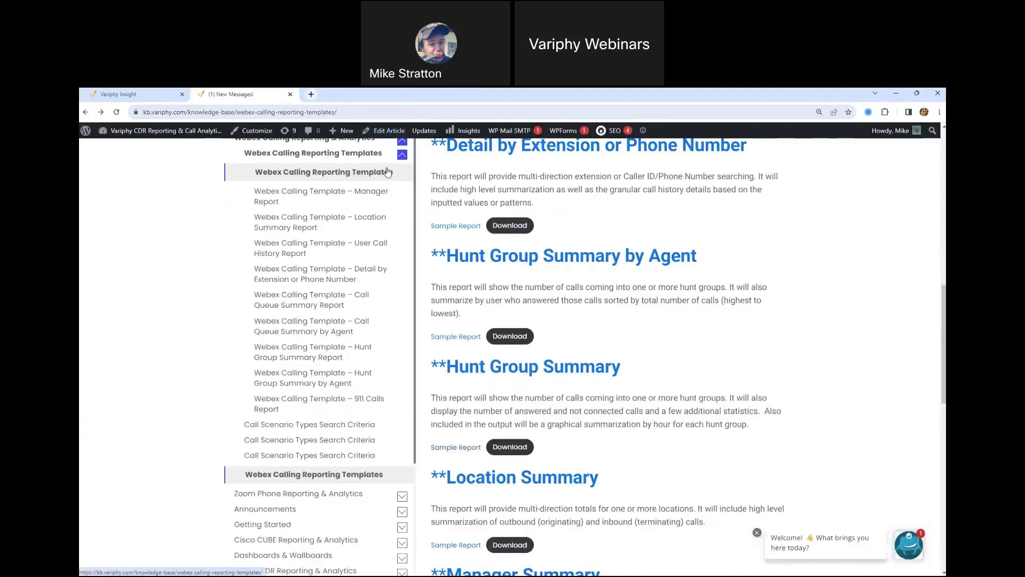
scroll(715, 390, down, 1)
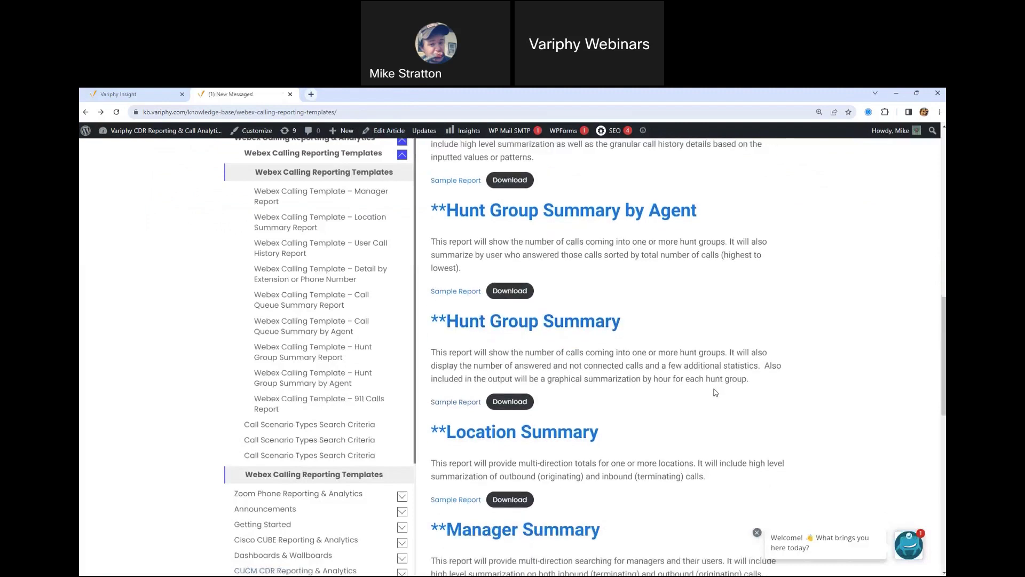
scroll(714, 391, down, 1)
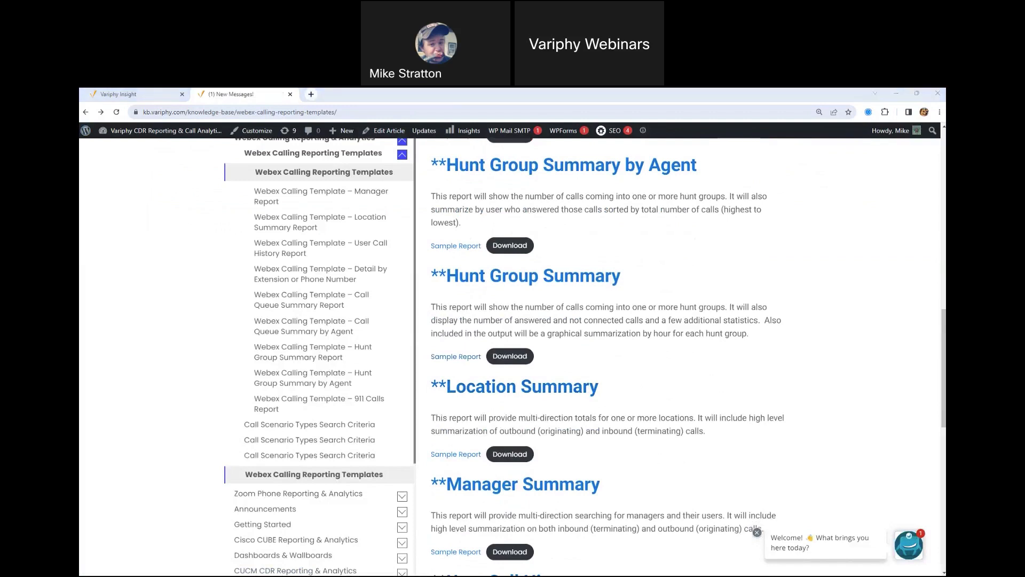
- Bring up a user's summary page in Webex Control Hub to check the Location field, and close that tab
drag(79, 168, 345, 97)
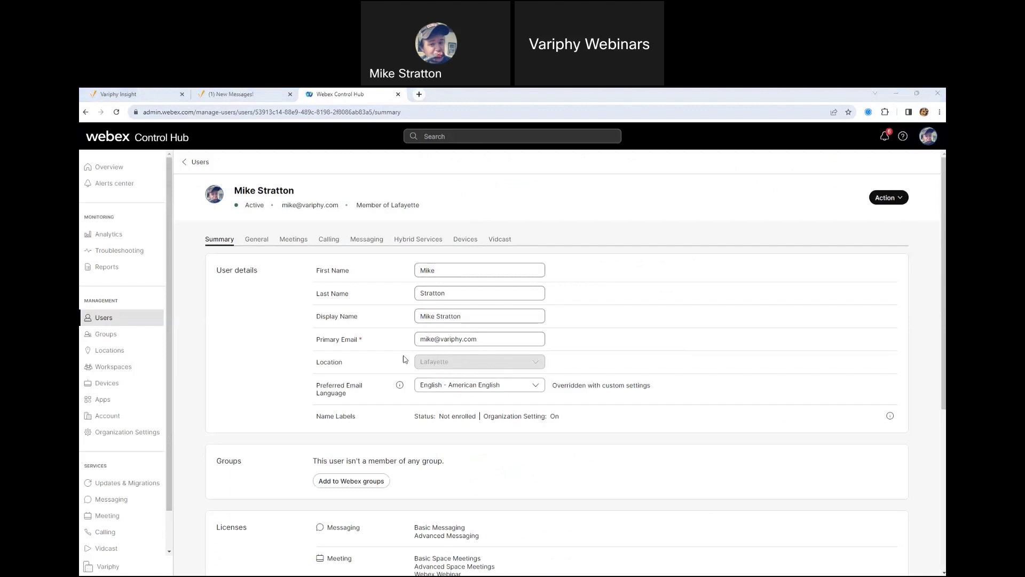
mouse_move(446, 361)
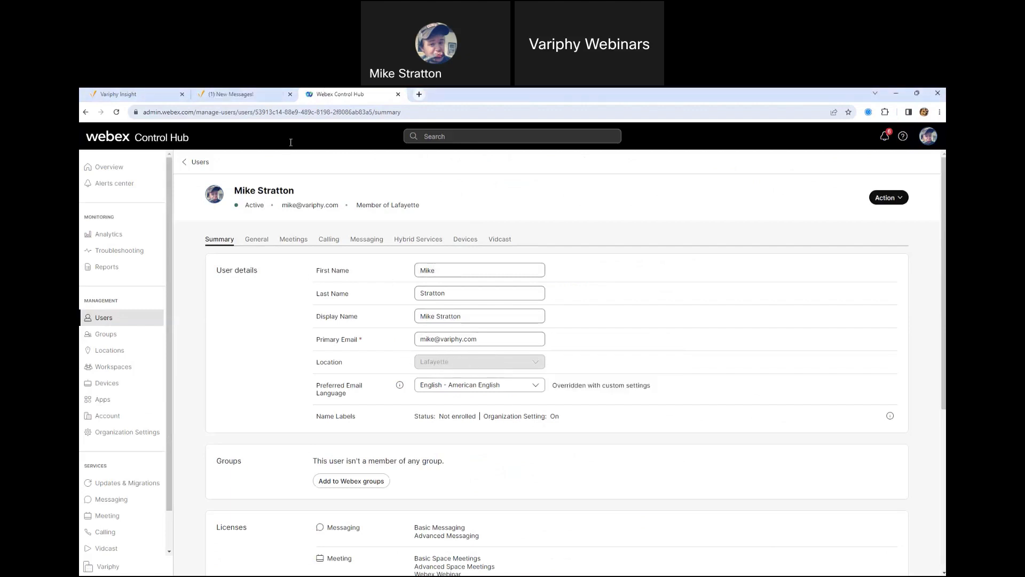
key(ctrl+w)
- Close the Hunt Group Summary editor in Variphy Insight without saving, and open the Location Summary Report template's search set
click(146, 94)
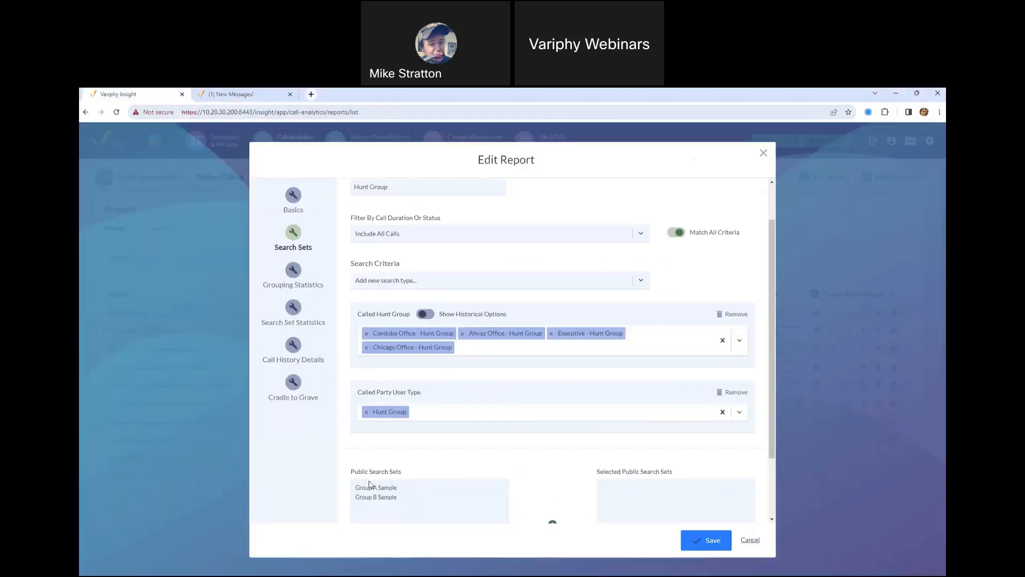
click(763, 153)
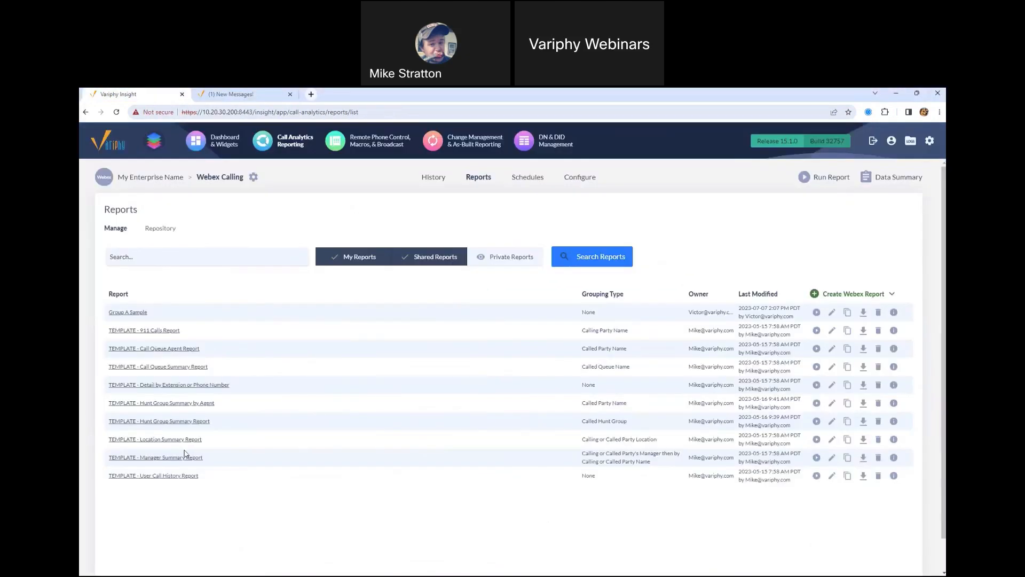
click(182, 440)
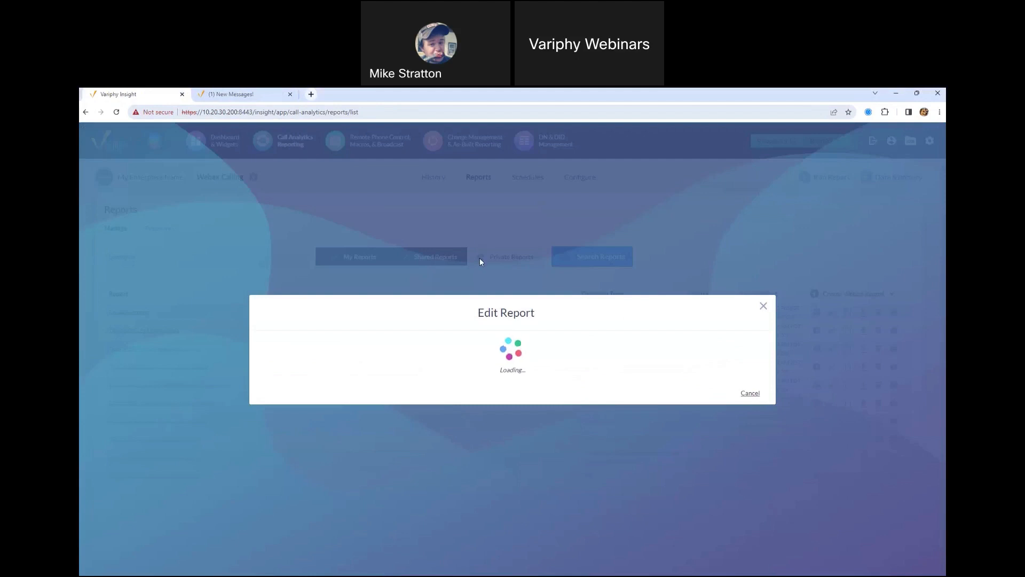
click(293, 286)
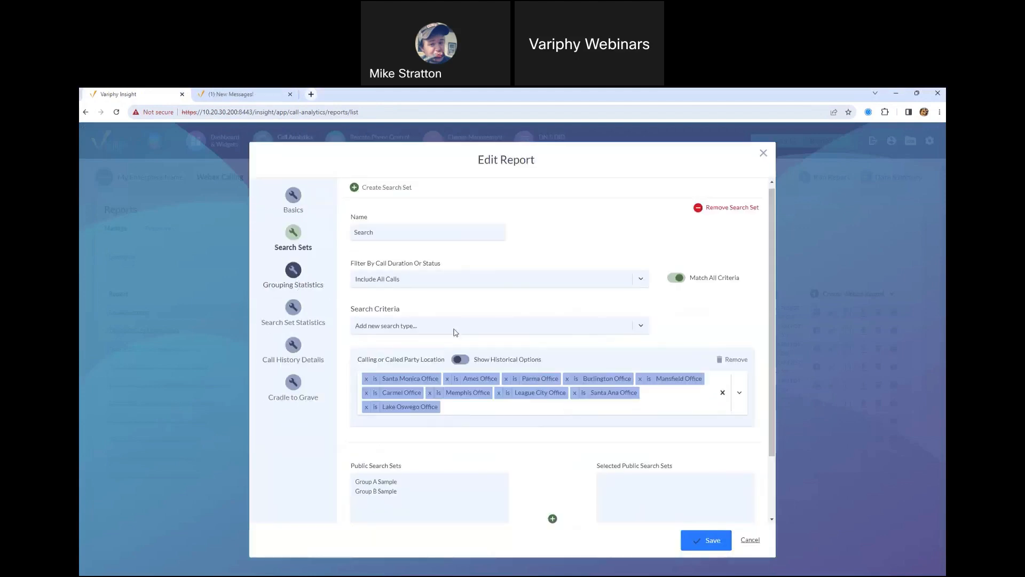
- Point out the Calling or Called Party Location criterion in the Location Summary search set
drag(771, 249, 773, 276)
drag(361, 322, 433, 321)
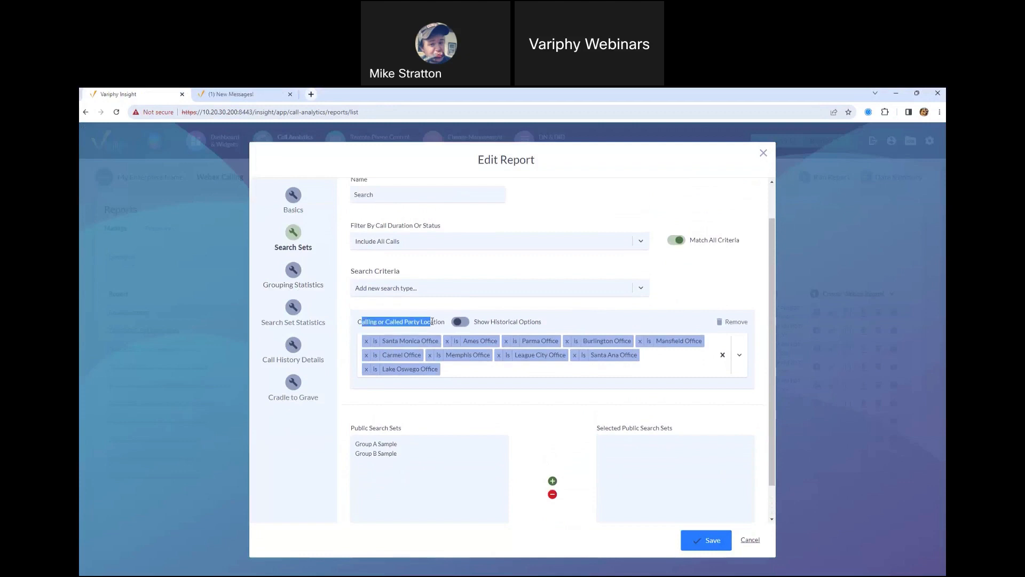
click(378, 324)
- Look up the search types matching "location" in the search criteria list to show the calling and called party options
click(429, 294)
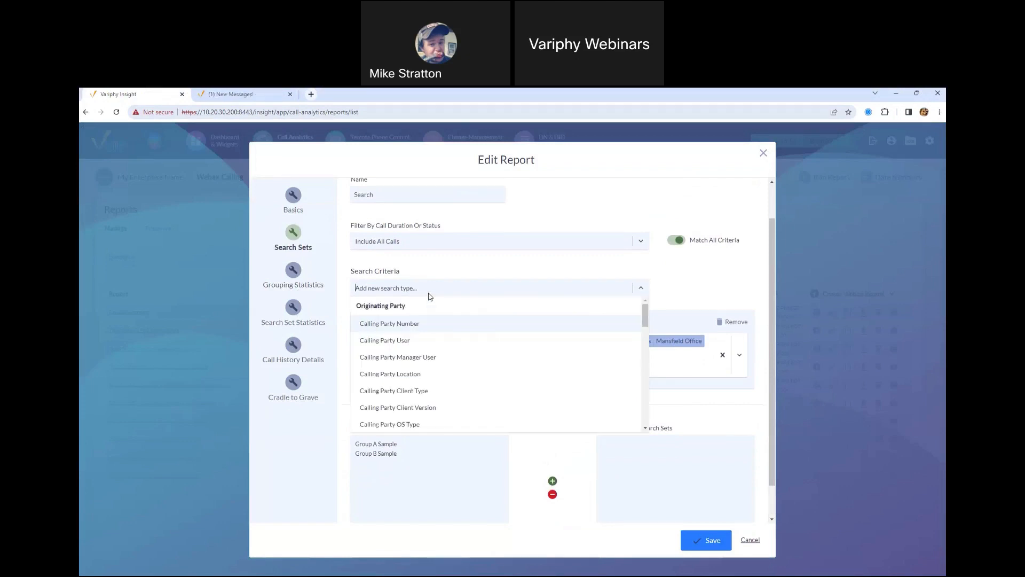
text(locxa)
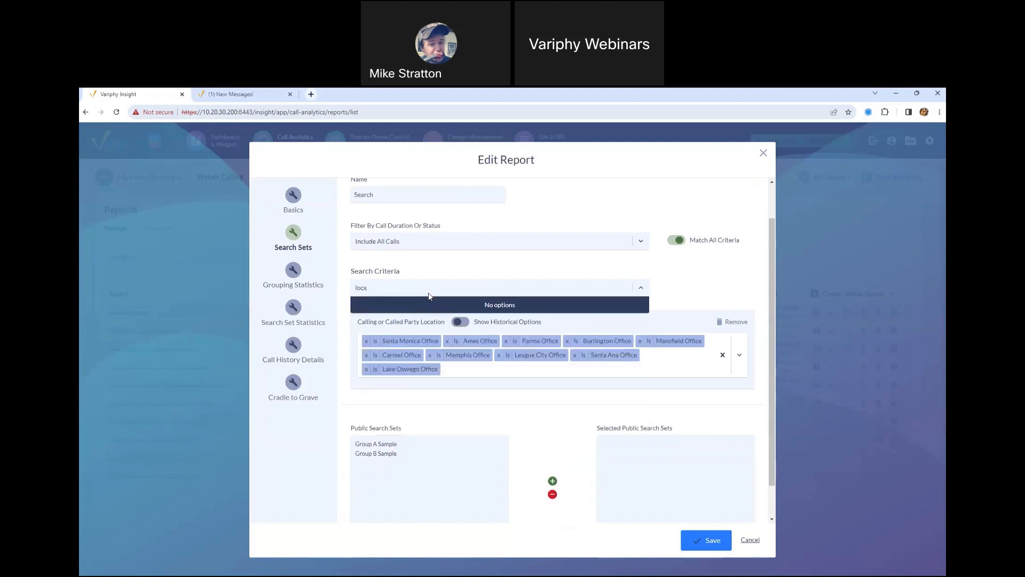
key(BackSpace)
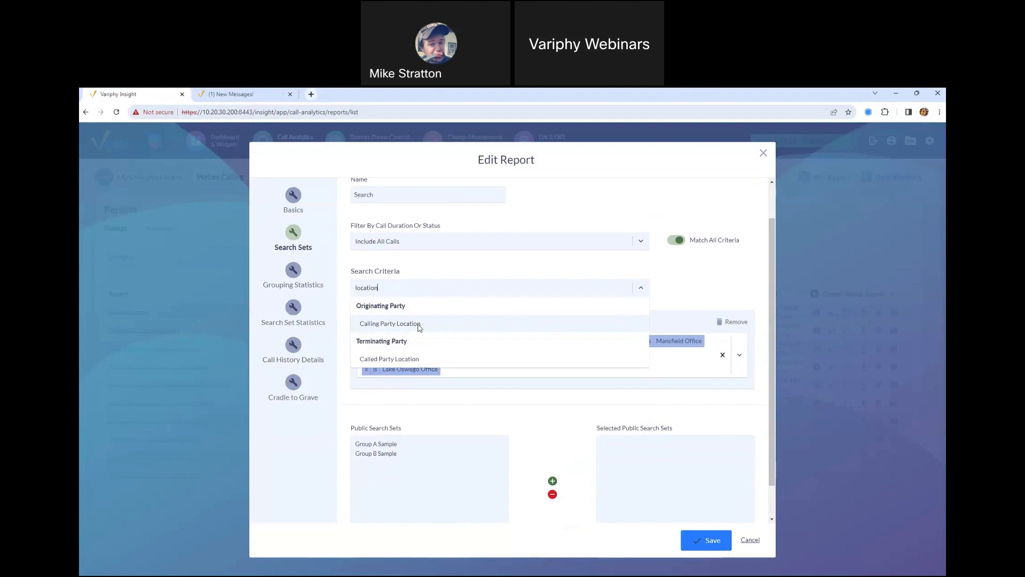
click(395, 360)
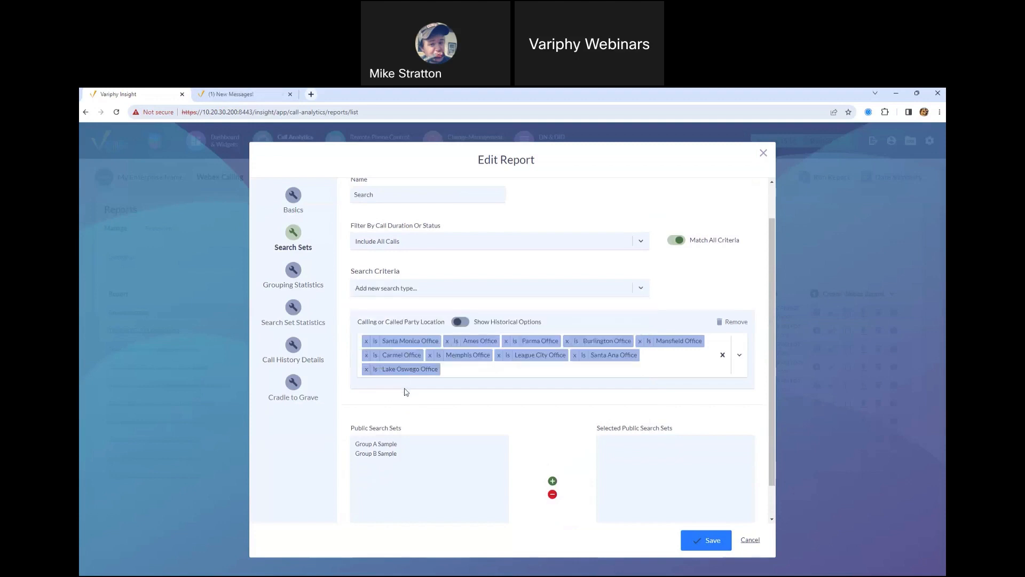
- Open the knowledge base's Location Summary sample report in a new tab, enlarge it to 175%, and show its location summary table
click(243, 94)
right_click(458, 458)
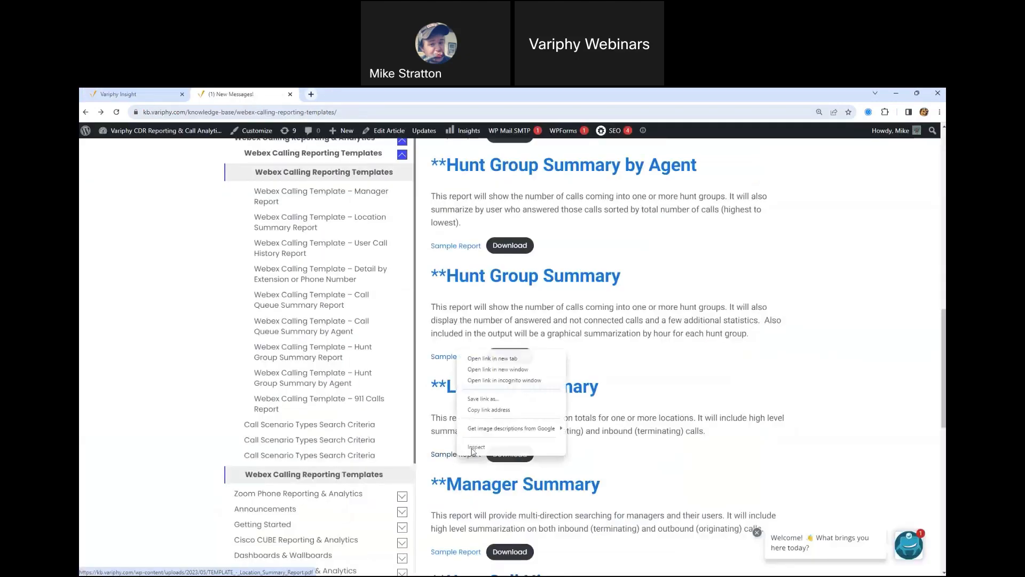
click(499, 362)
click(340, 96)
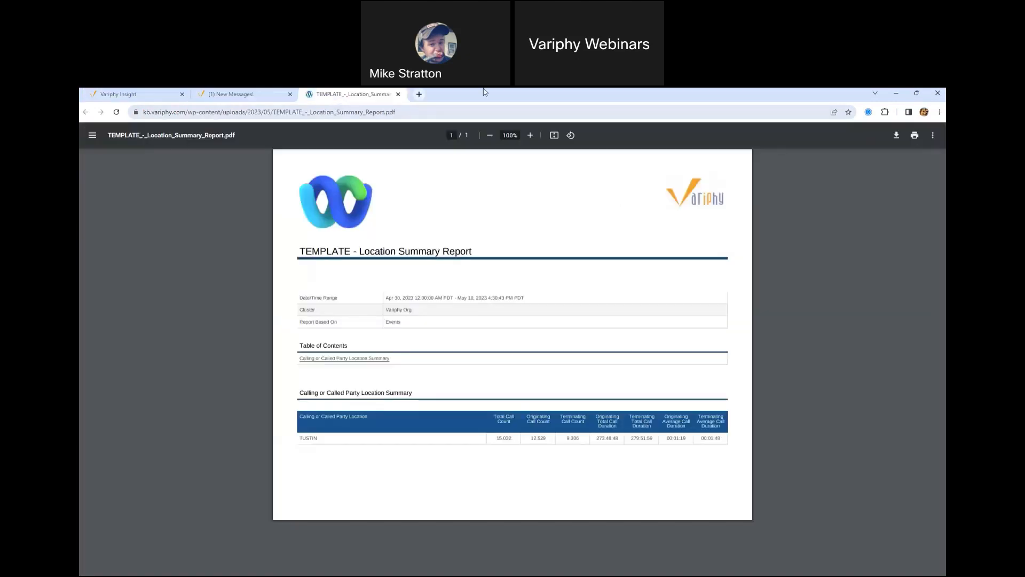
click(530, 135)
click(530, 135)
click(530, 135)
click(530, 135)
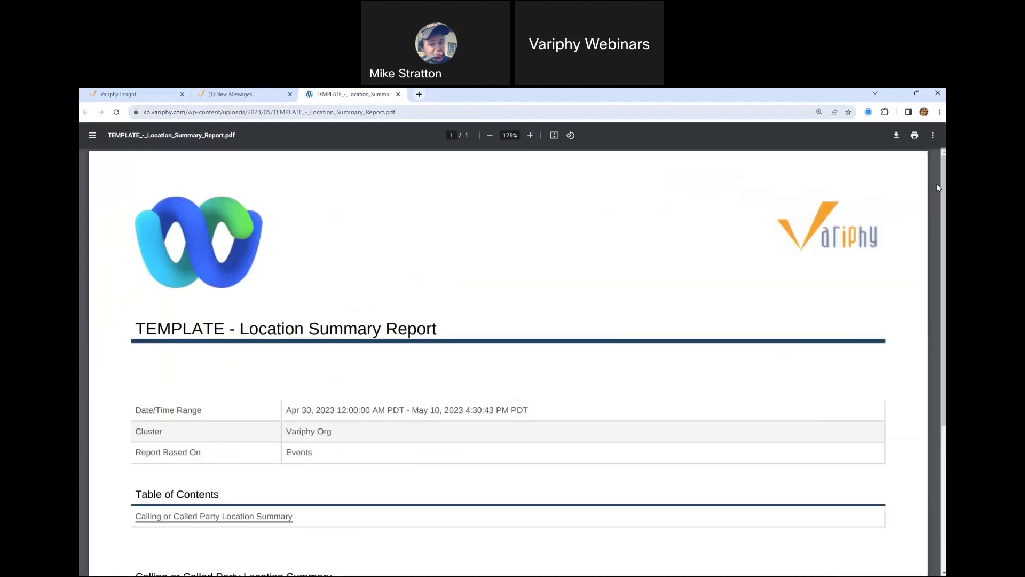
drag(938, 187, 874, 332)
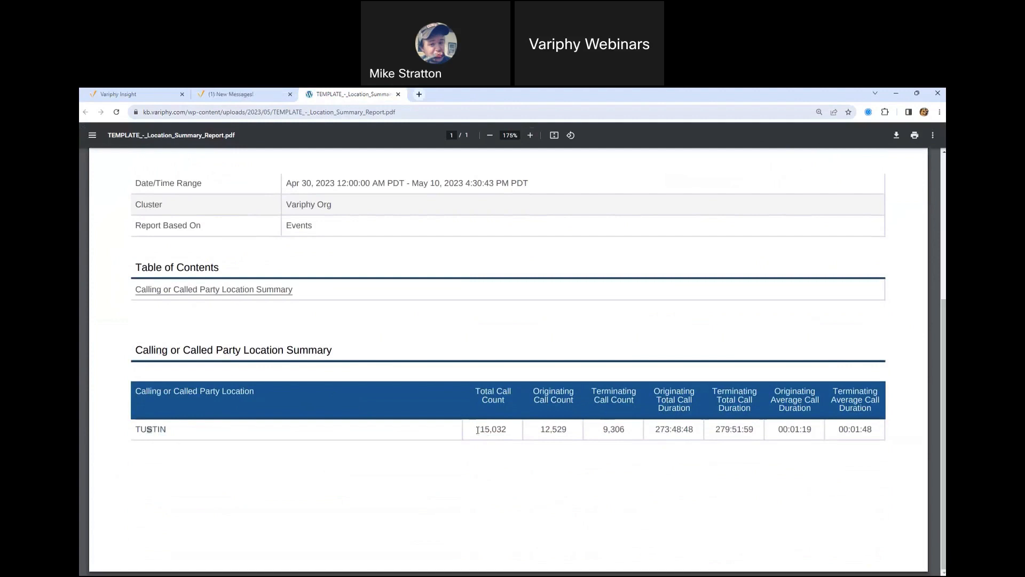
- Point out the call count values and the TUSTIN location in the Calling or Called Party Location Summary table
drag(477, 430, 619, 429)
click(663, 391)
drag(128, 429, 199, 429)
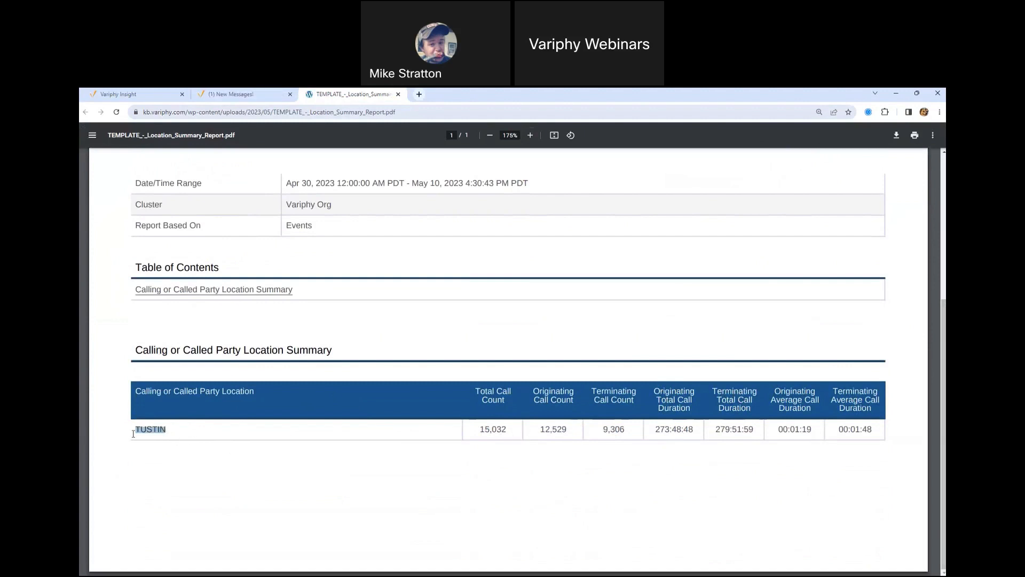
click(203, 439)
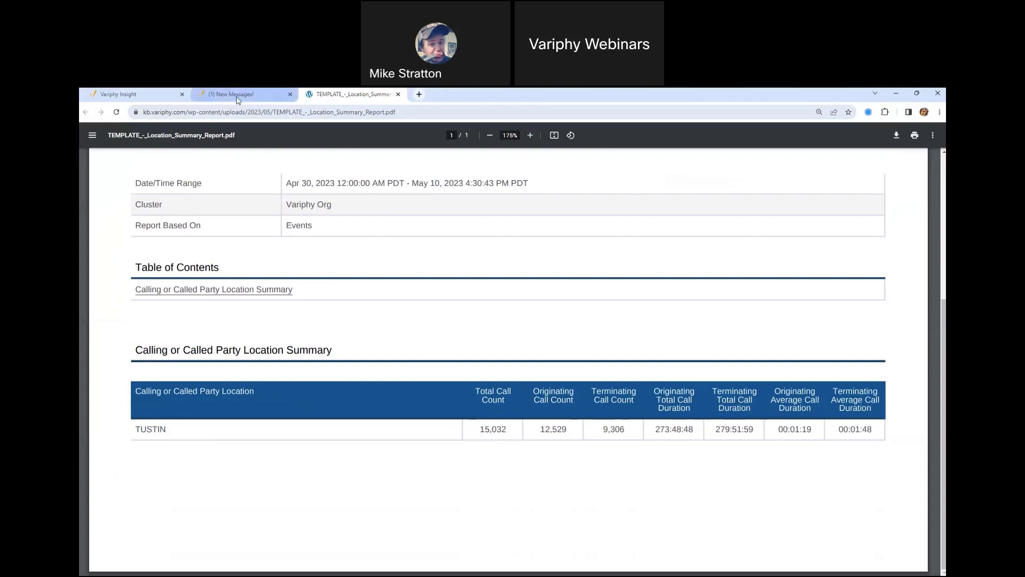
drag(136, 430, 179, 438)
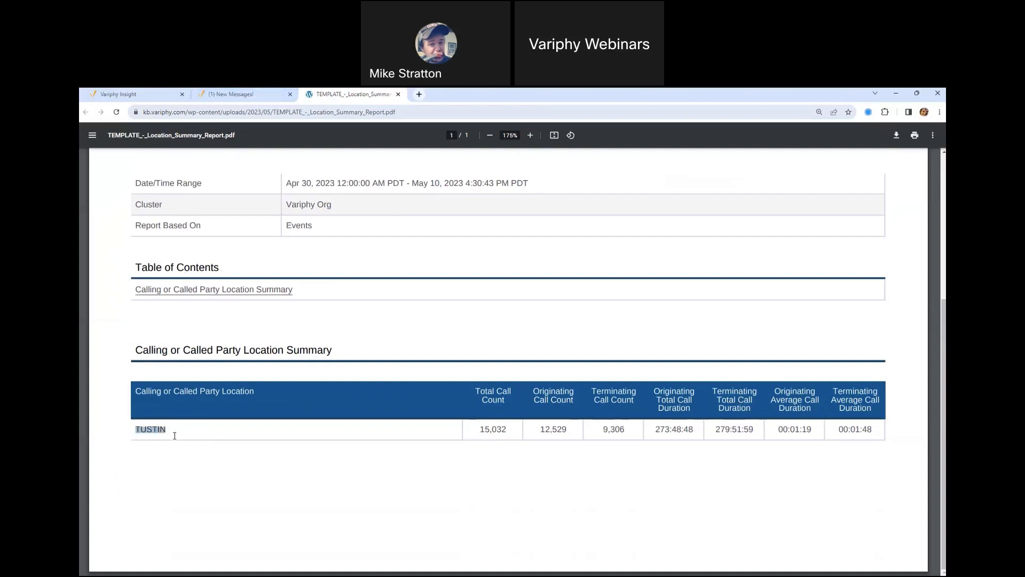
- Close the Location Summary sample and show the knowledge base's Manager Summary description
click(398, 95)
scroll(747, 411, up, 1)
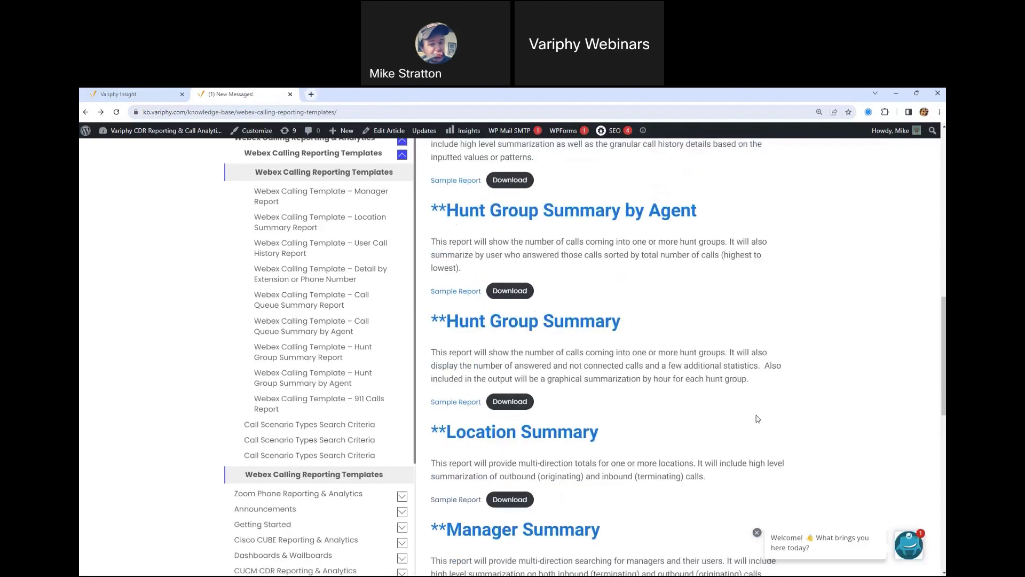
scroll(757, 419, down, 1)
scroll(944, 384, down, 6)
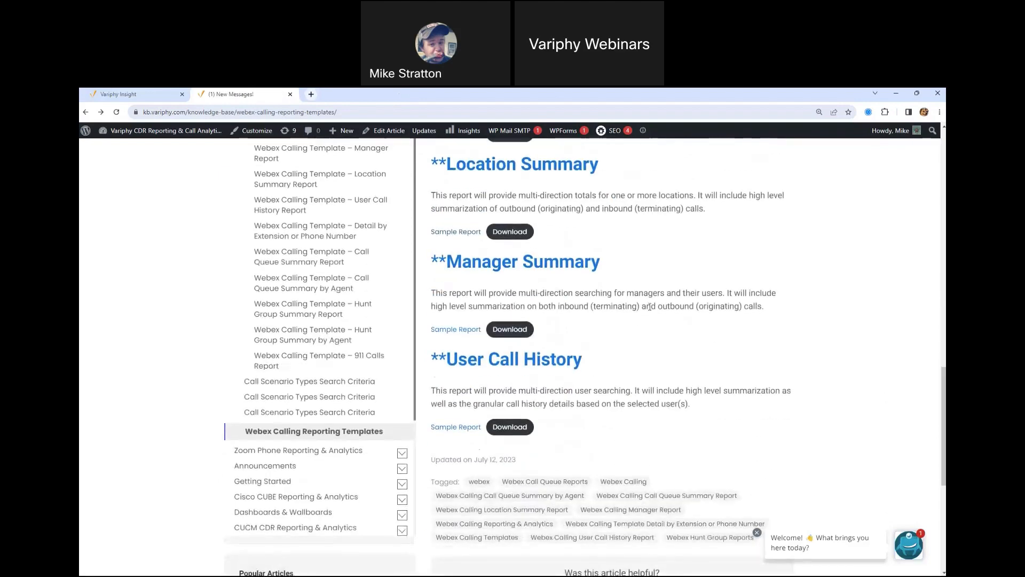
- Close the Location Summary editor in Variphy Insight without saving, and open the Manager Summary Report template's search set
click(120, 92)
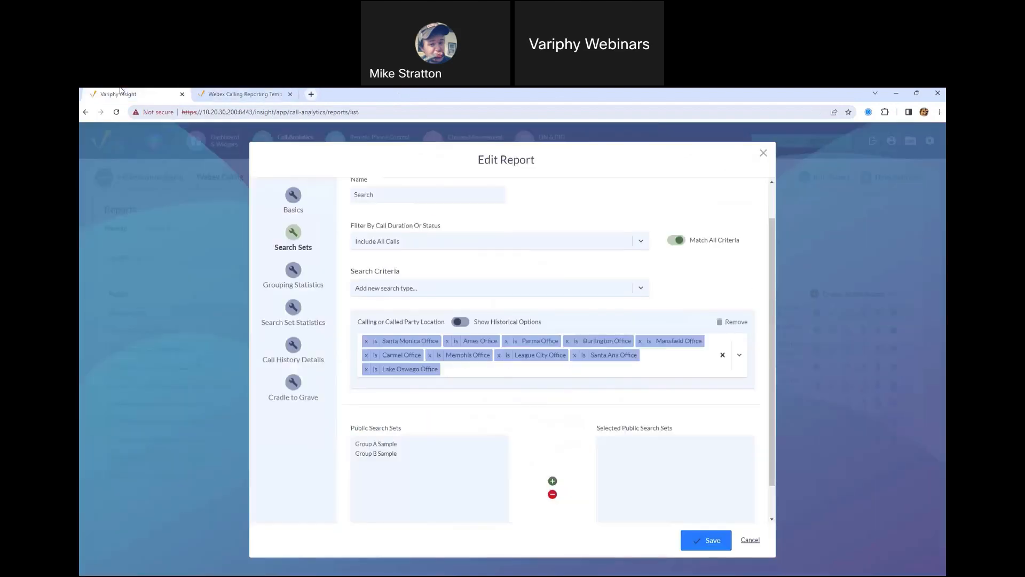
click(762, 153)
click(167, 461)
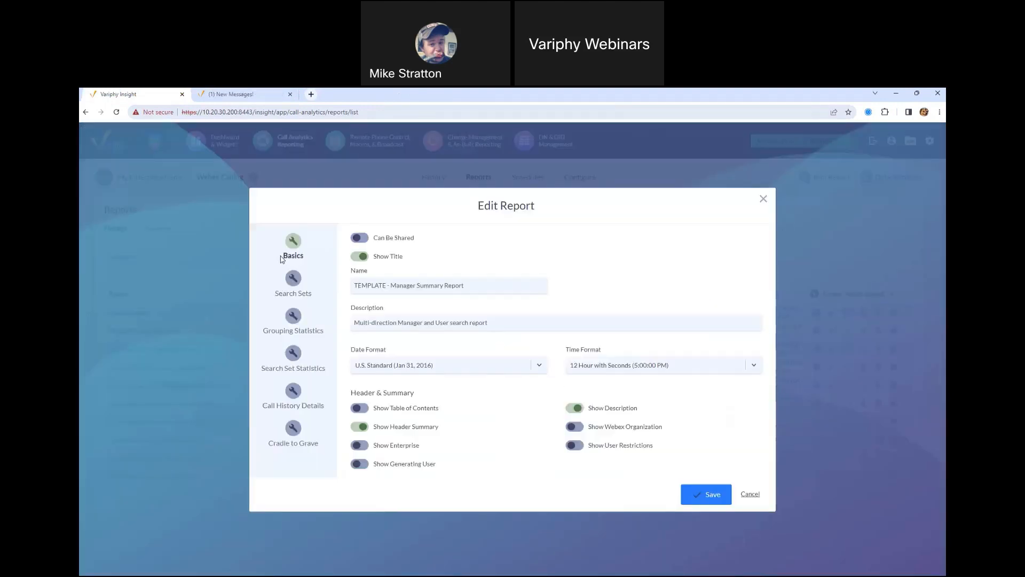
click(293, 278)
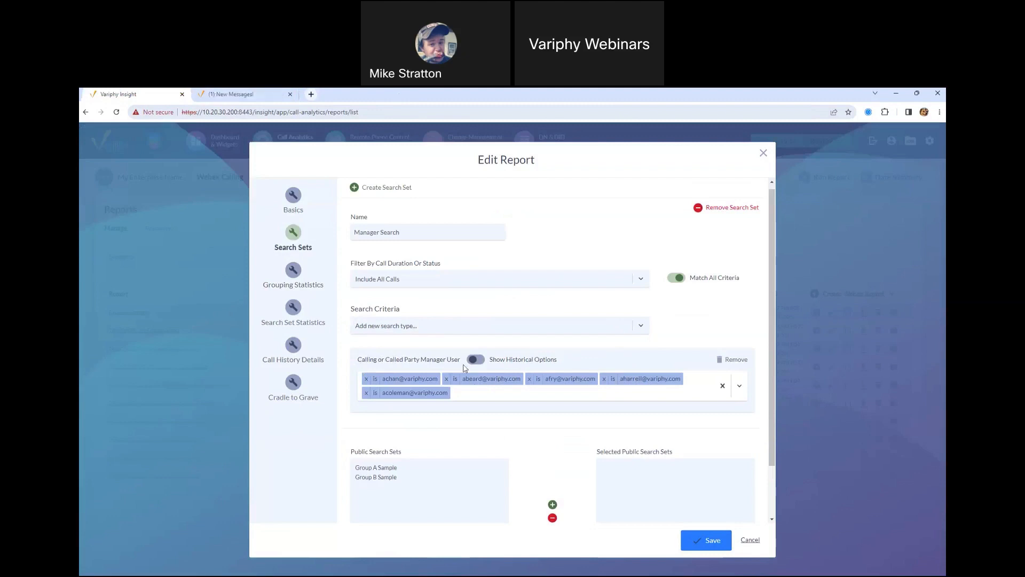
- Open the Manager Summary sample report in a new tab, enlarge it to 150%, and point out the first manager in its table
click(270, 94)
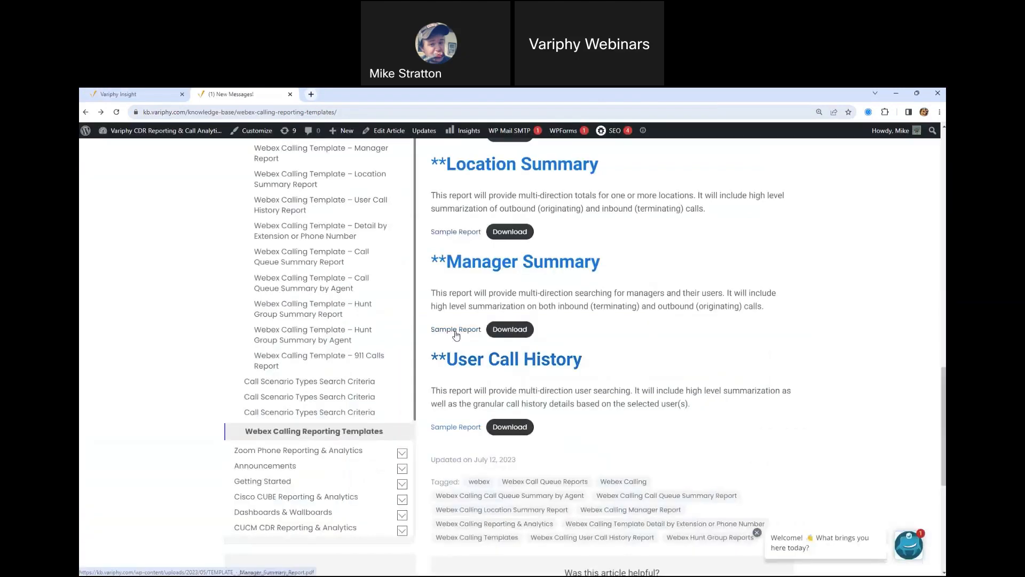
right_click(455, 329)
click(472, 337)
click(352, 95)
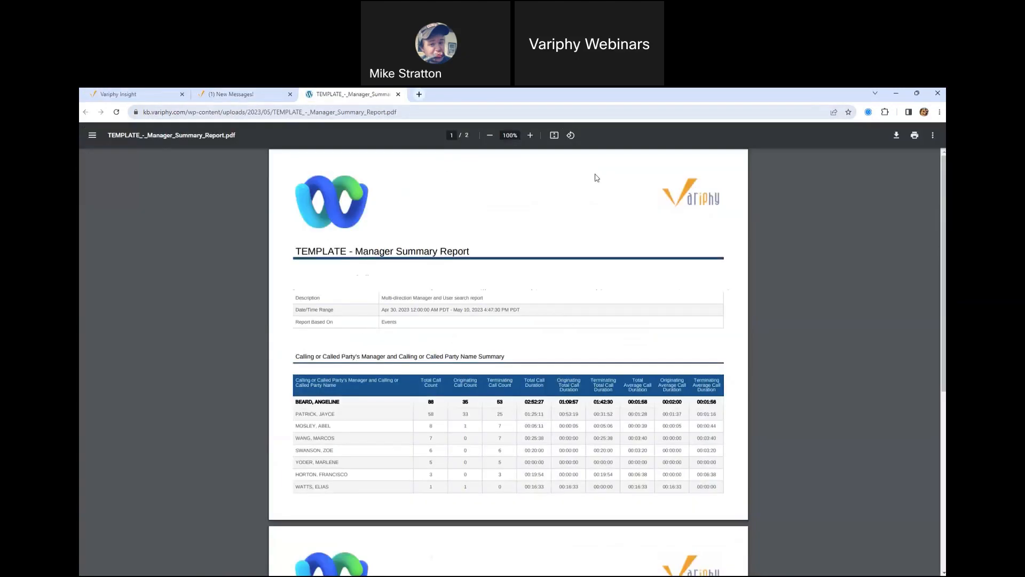
click(532, 136)
click(532, 136)
click(532, 136)
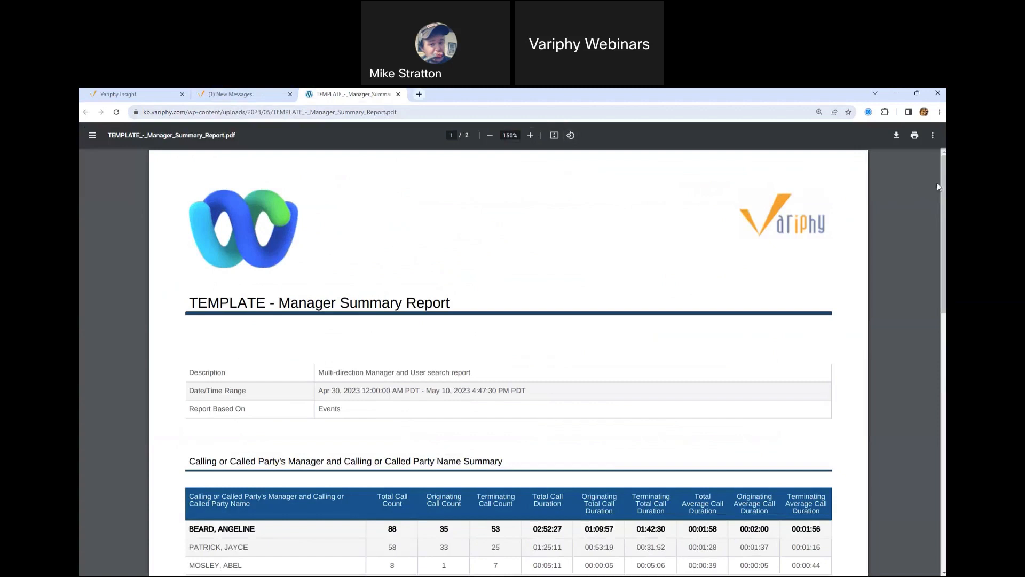
drag(942, 187, 942, 280)
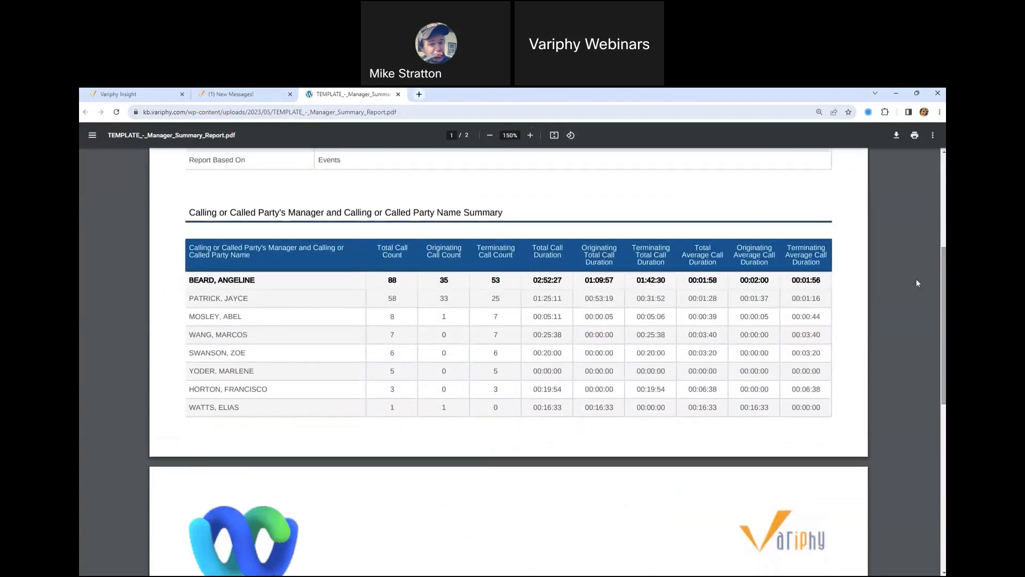
drag(188, 280, 264, 281)
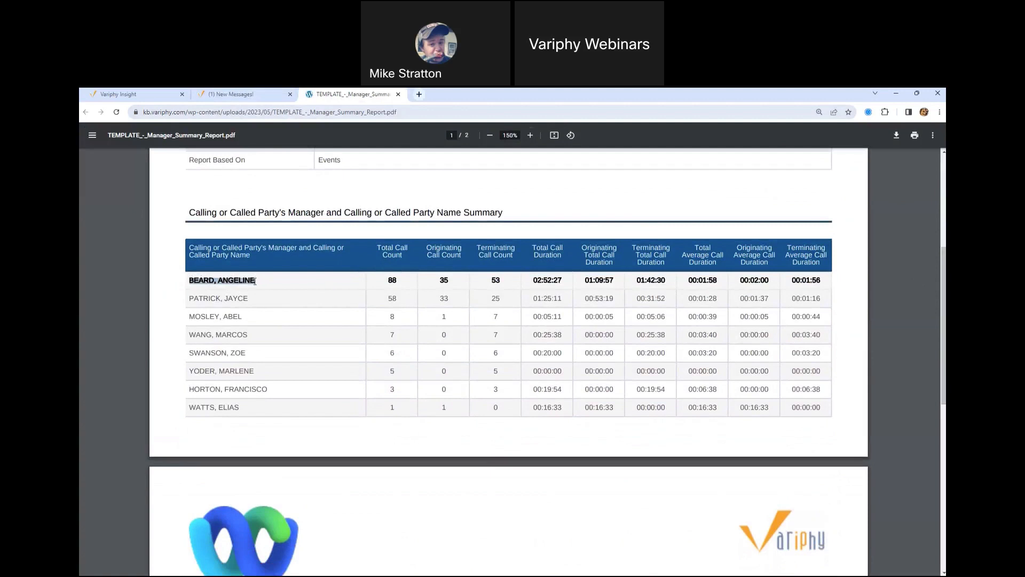
- Return to the Manager Summary template in Variphy Insight and point out its primary and secondary grouping types under Grouping Statistics
click(238, 94)
click(139, 91)
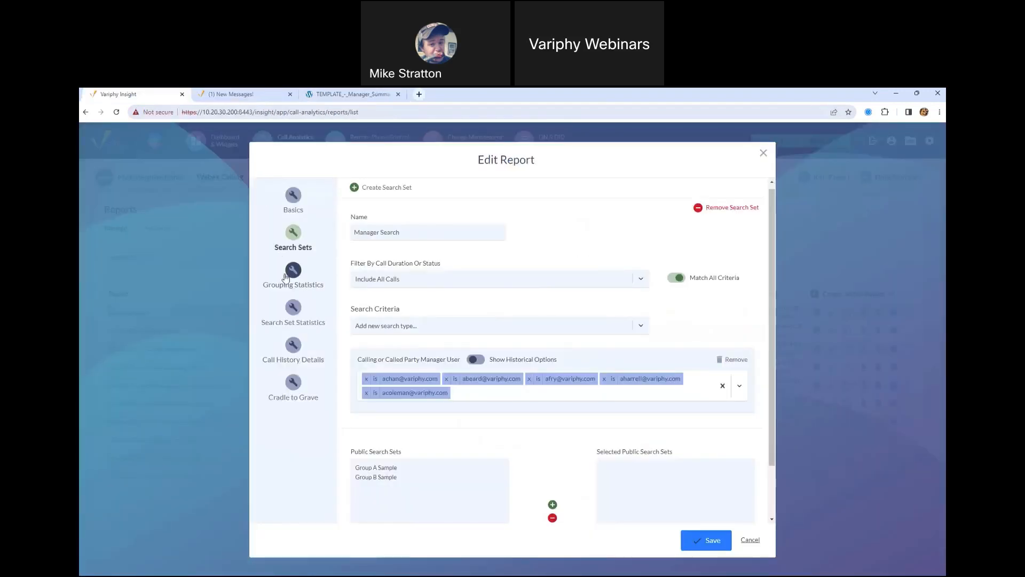
click(289, 277)
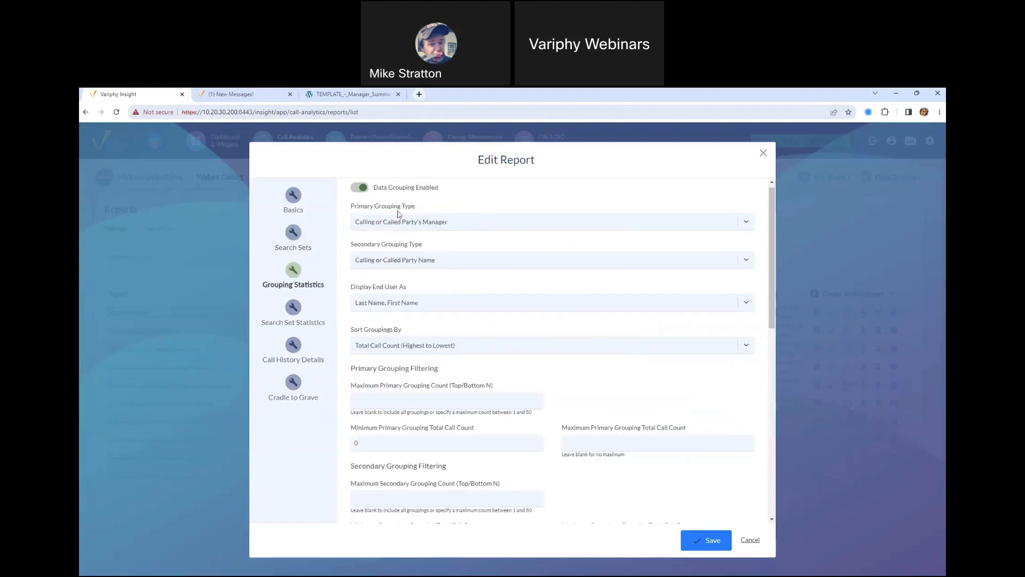
drag(354, 209, 426, 209)
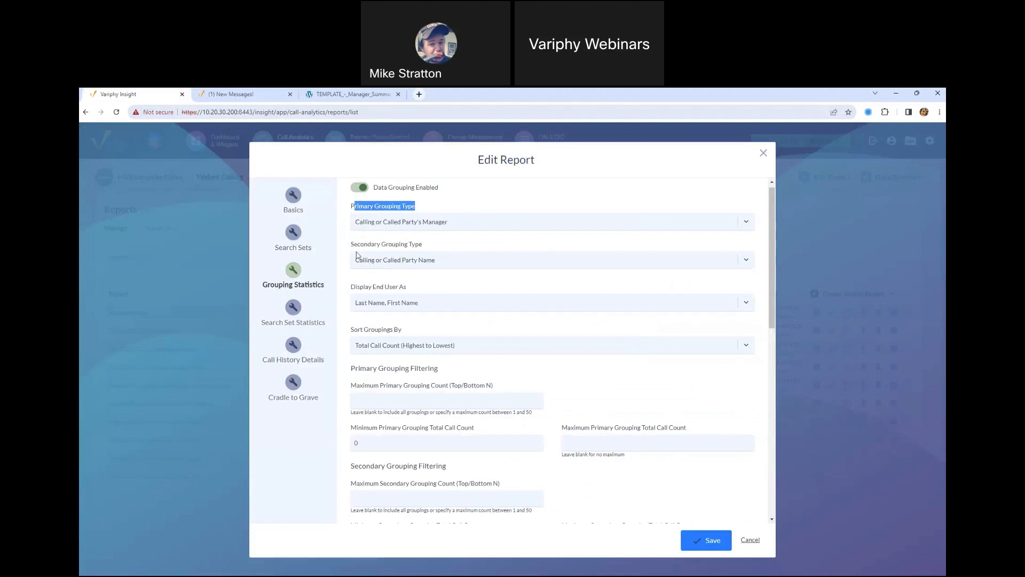
drag(354, 244, 399, 263)
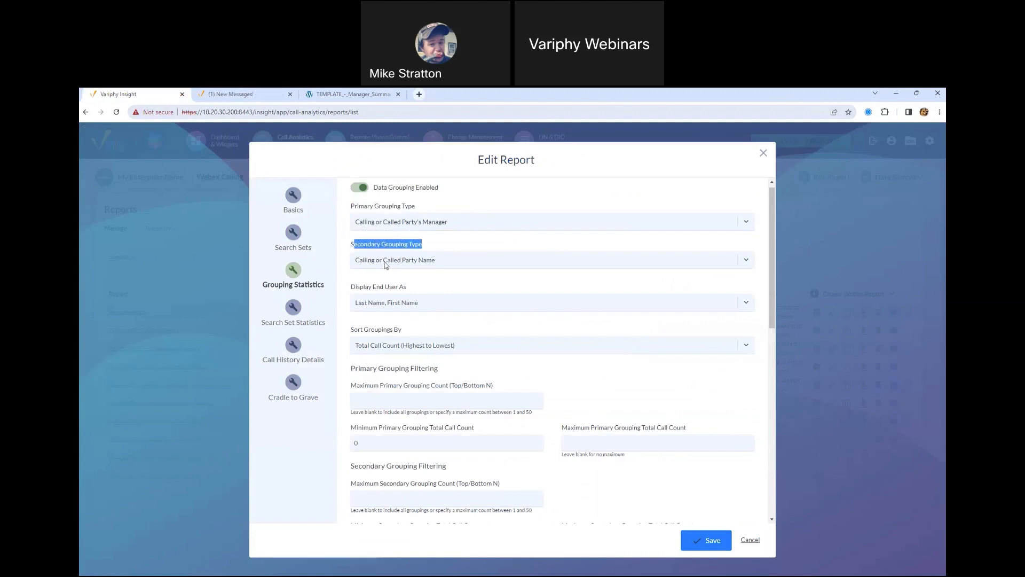
- Compare the grouping with the Manager Summary sample by pointing out the bold manager row and looking through both pages of the table
click(320, 95)
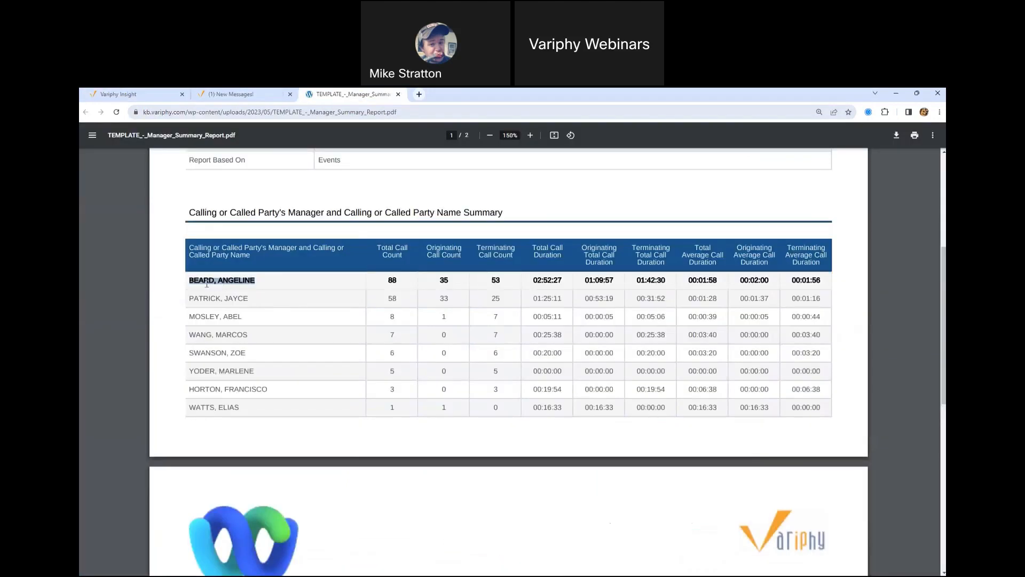
drag(190, 280, 247, 276)
click(264, 316)
scroll(944, 289, down, 1)
scroll(944, 289, down, 5)
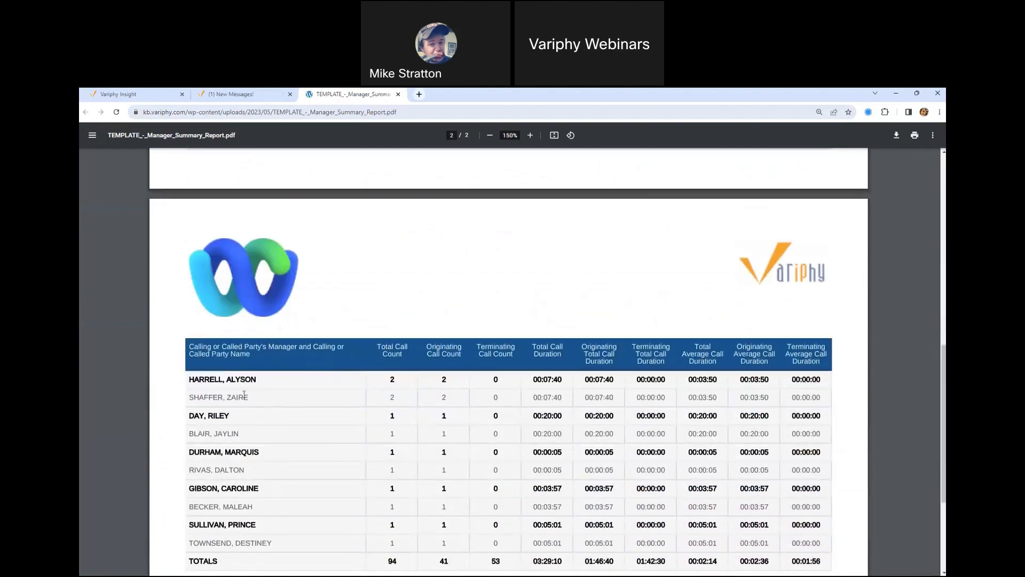
scroll(943, 389, up, 5)
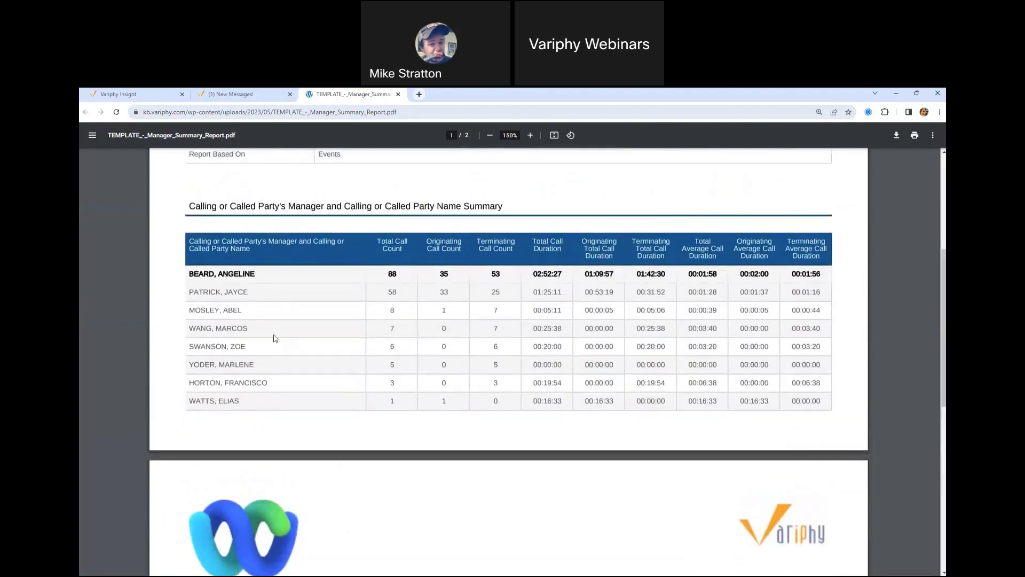
- Point out the users listed under the first manager and the first user's total, originating and terminating call counts
drag(189, 291, 227, 331)
drag(385, 290, 510, 294)
click(445, 312)
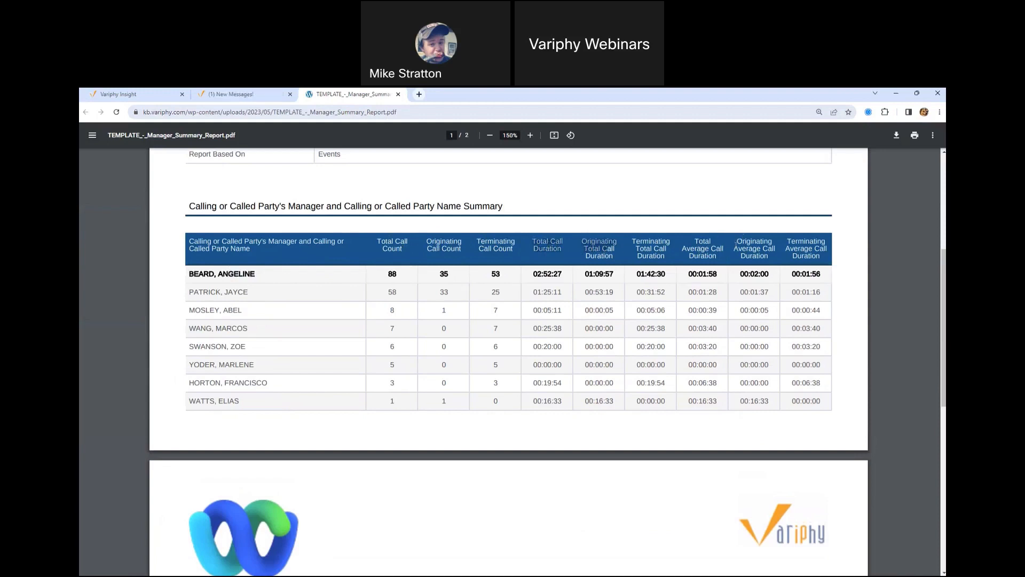
- Show the remaining managers on the sample's second page and point out the user listed under the first one
drag(944, 251, 943, 378)
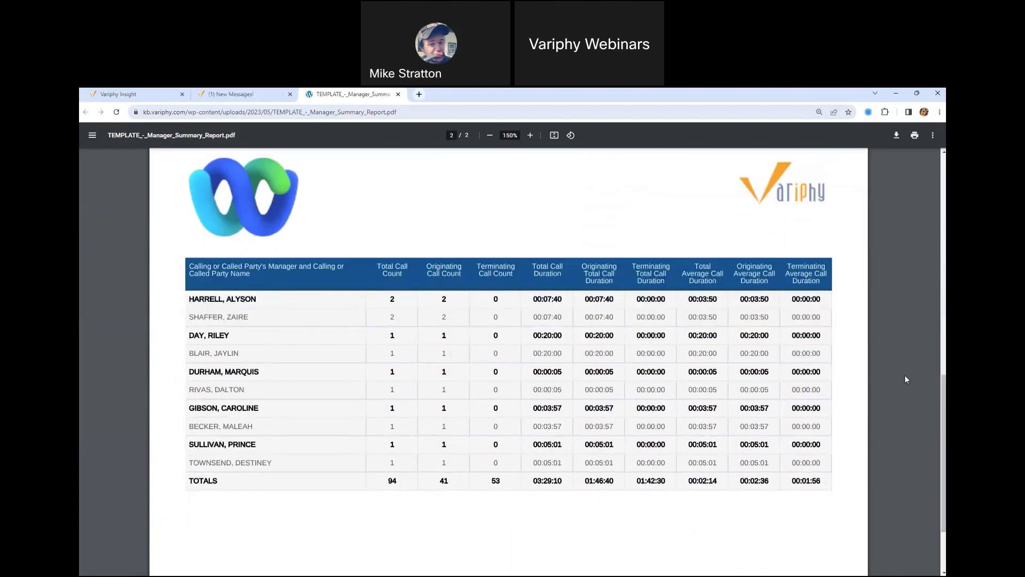
drag(190, 321, 237, 320)
scroll(236, 321, down, 2)
scroll(274, 188, up, 4)
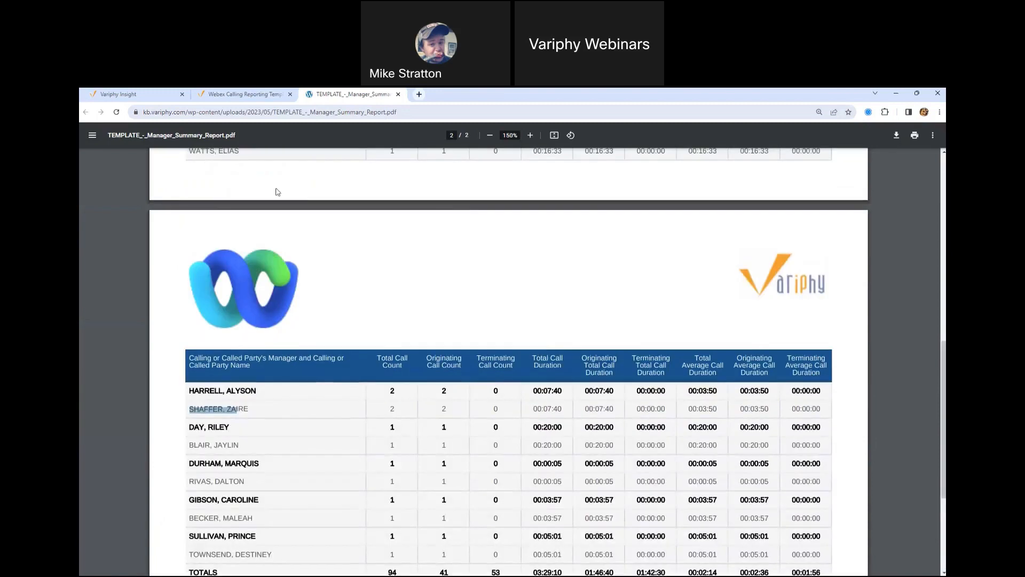
- Return to the Manager Summary template in Variphy Insight and show its Manager Search search set again
click(242, 94)
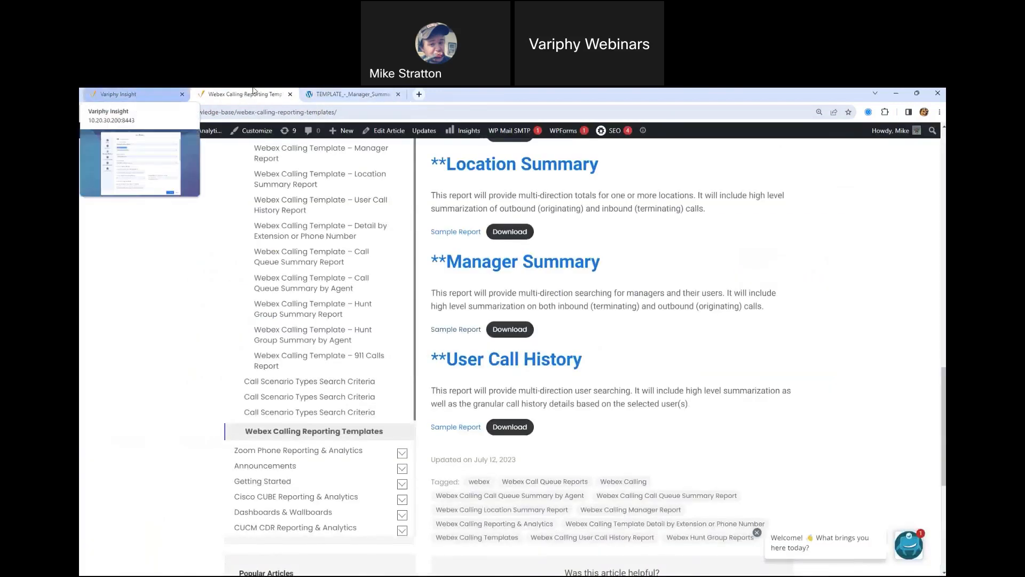
click(128, 94)
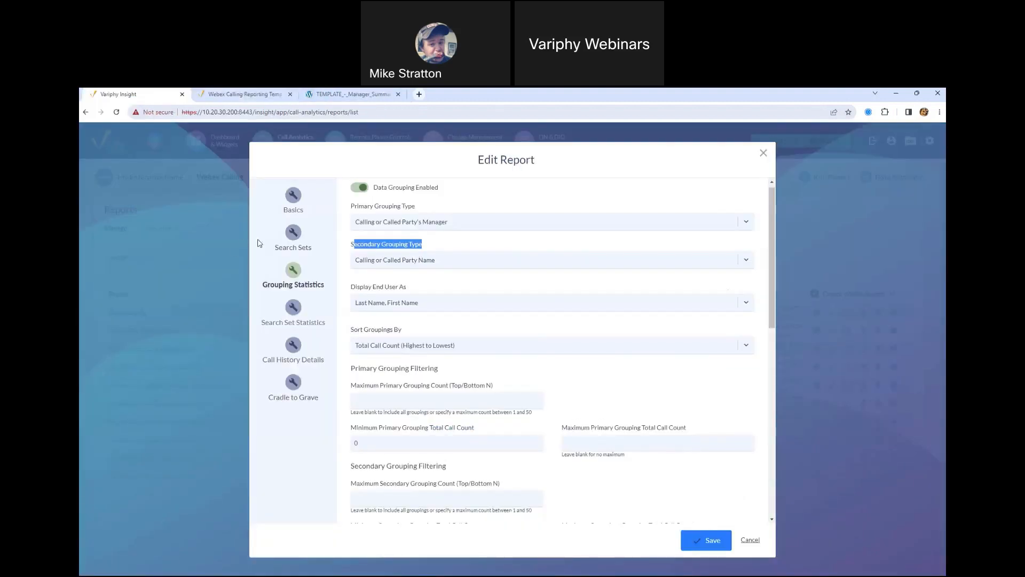
click(279, 244)
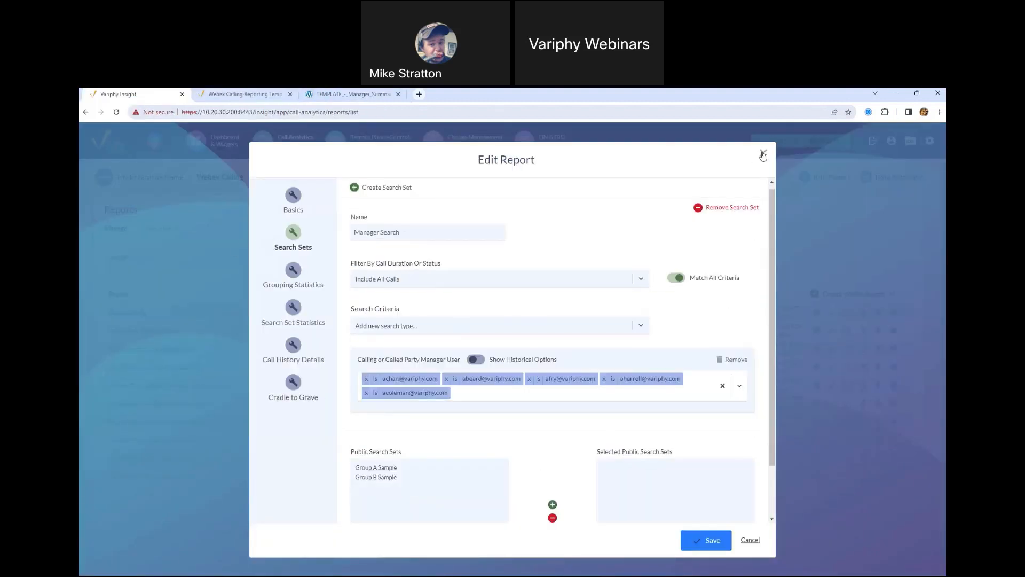
- Leave the Manager Summary template and show the search sets of the User Call History Report template
click(763, 155)
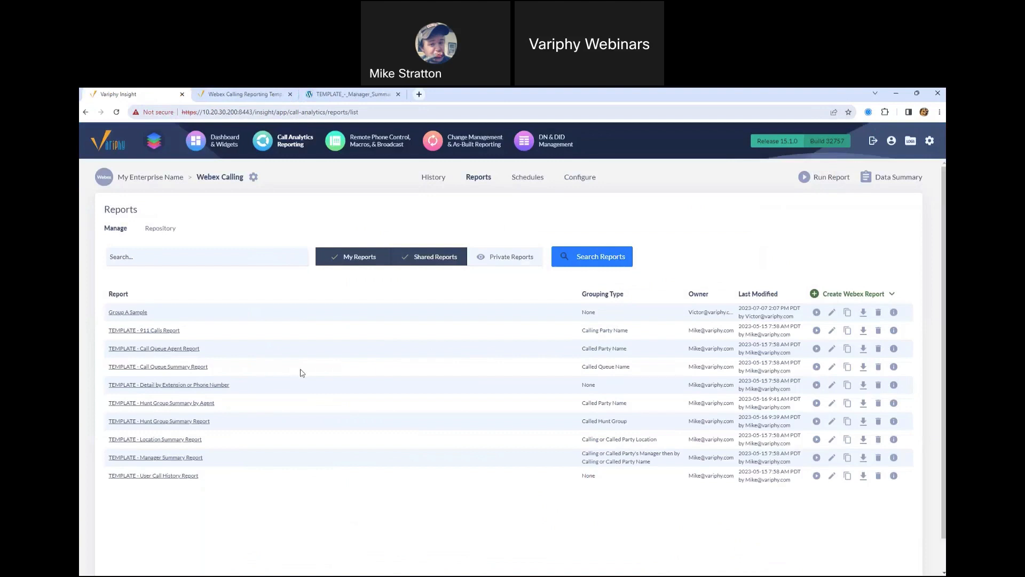
click(283, 94)
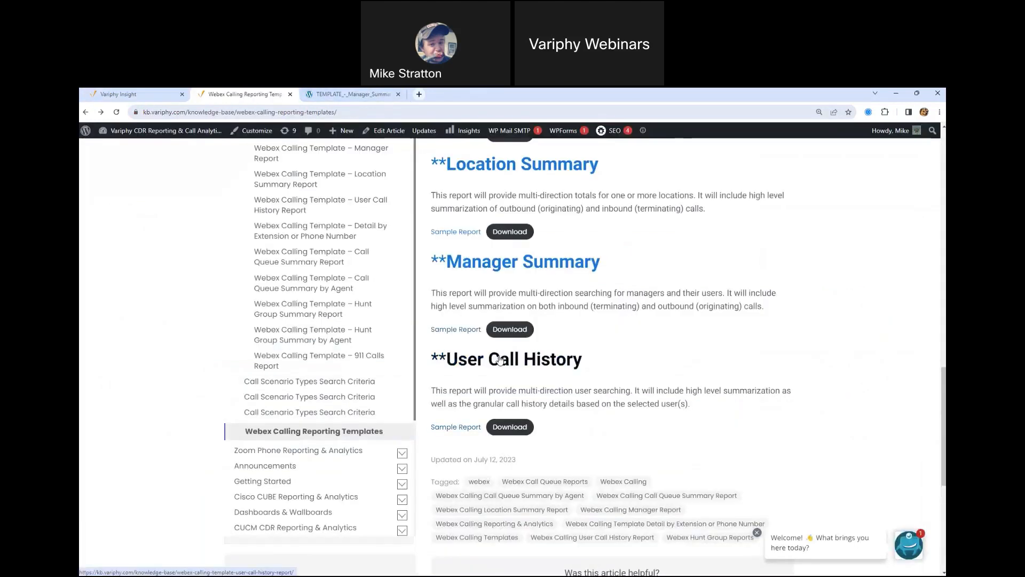
click(140, 95)
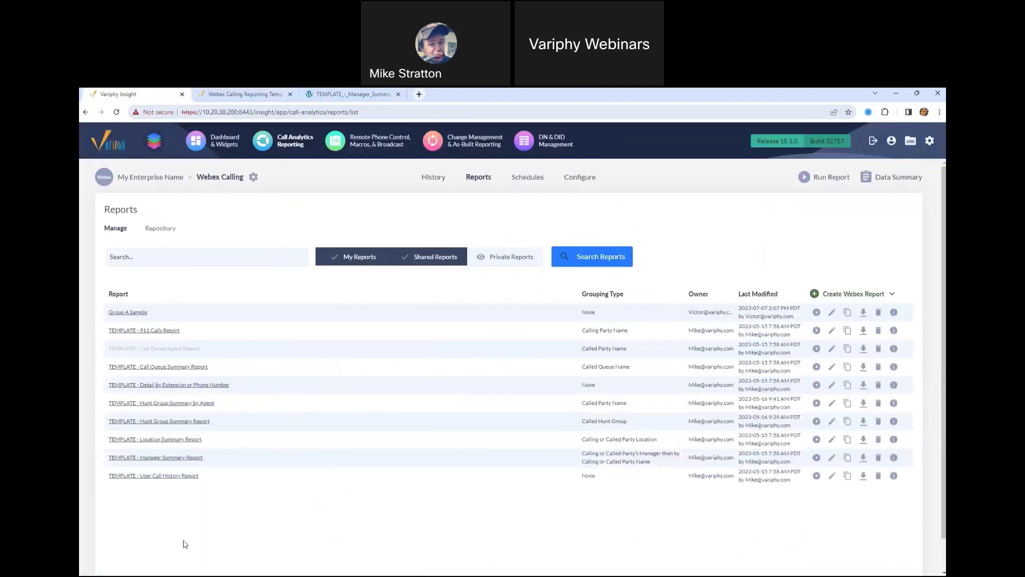
click(159, 476)
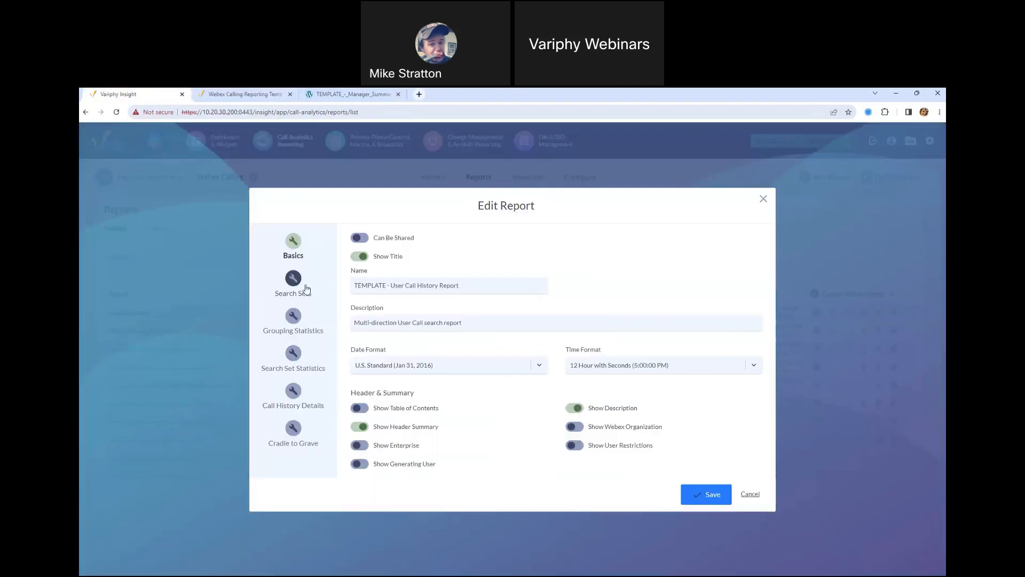
click(306, 289)
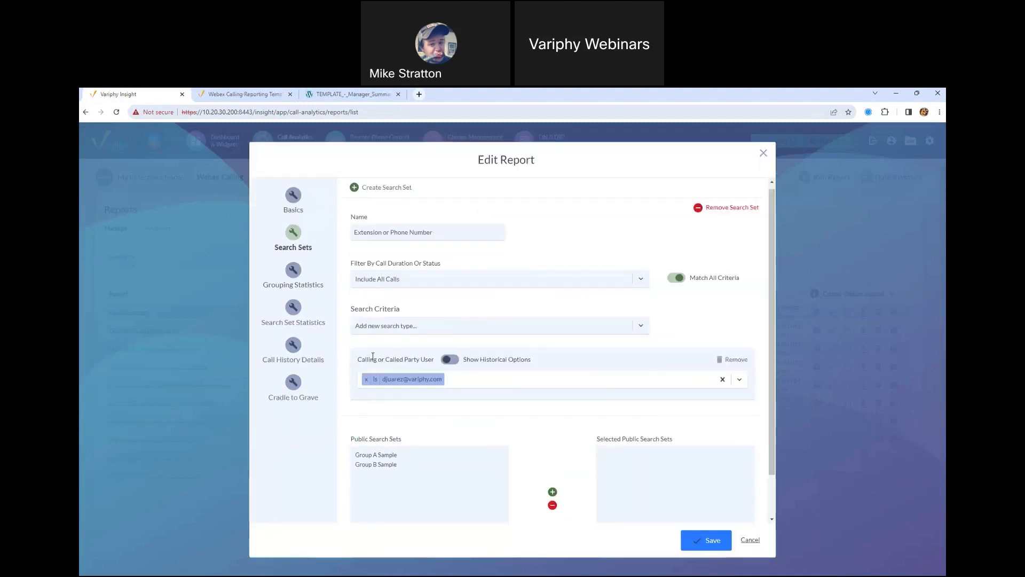
- Point out the Calling or Called Party User criterion in the User Call History template's search set
drag(357, 359, 433, 359)
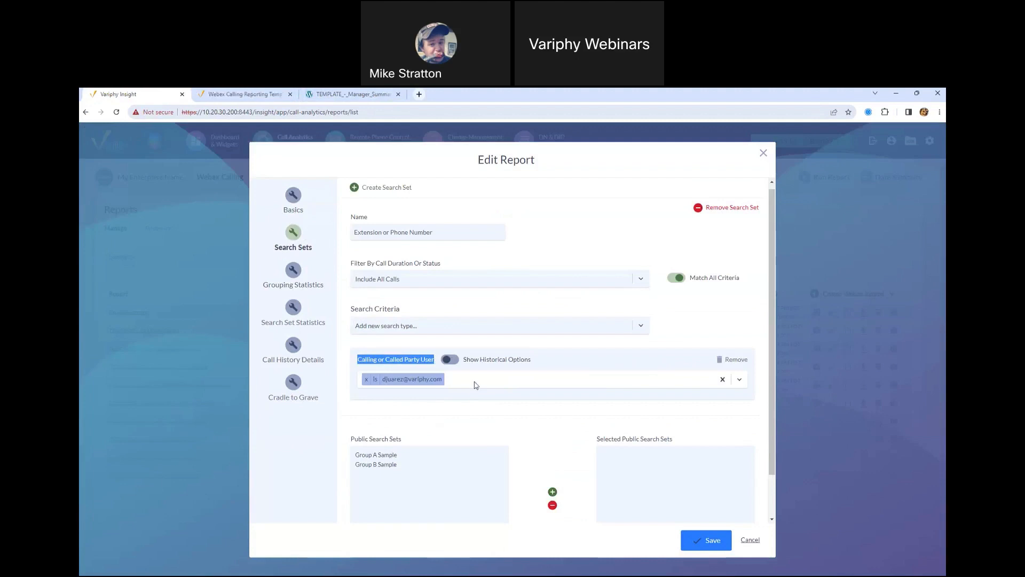
click(443, 415)
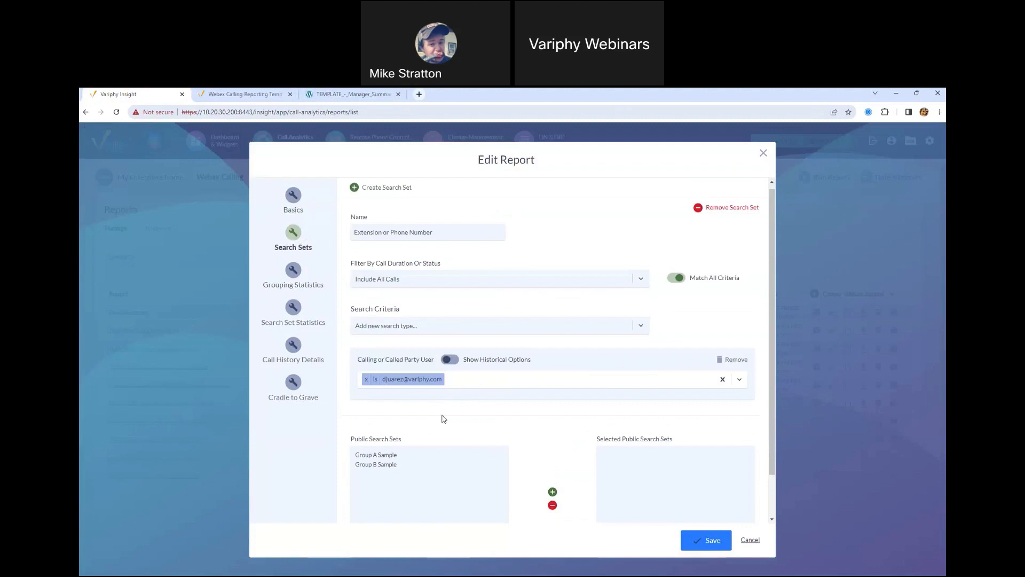
right_click(442, 416)
click(411, 407)
- Show the available search criteria types matching "User" without adding one to the search set
click(388, 329)
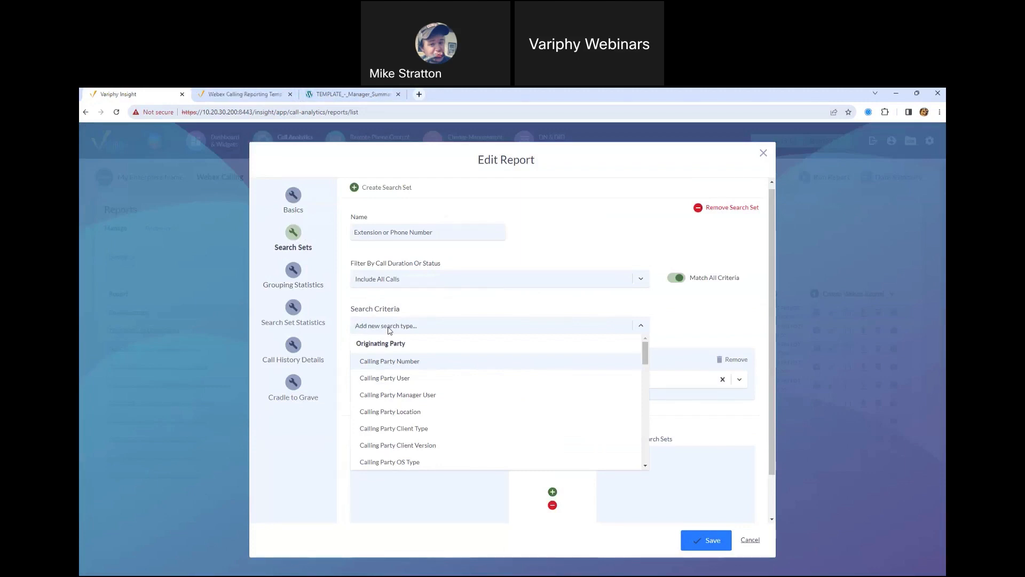
text(User)
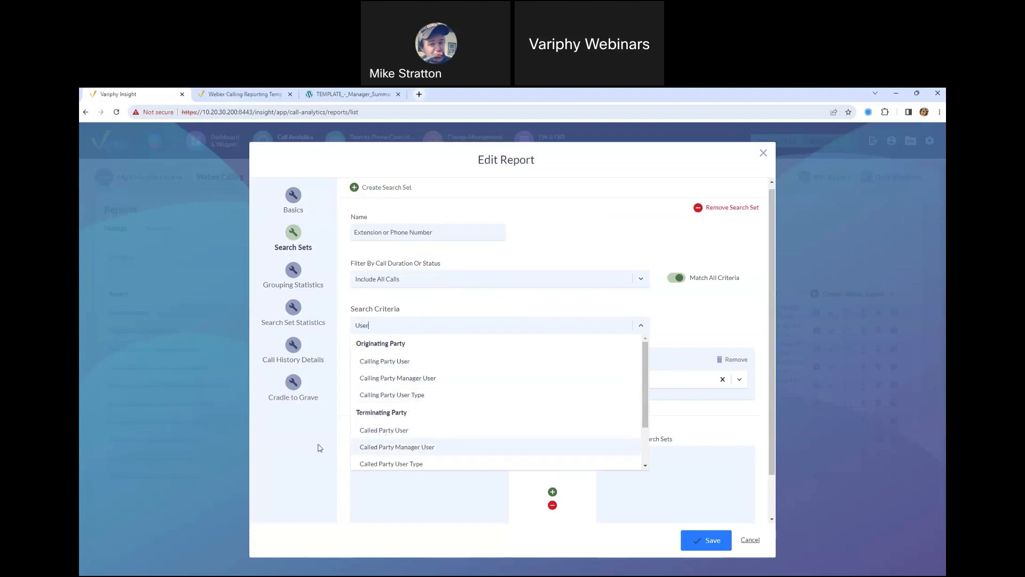
click(336, 441)
- Show the users selectable for the Calling or Called Party User criterion and point out its existing entry
click(479, 383)
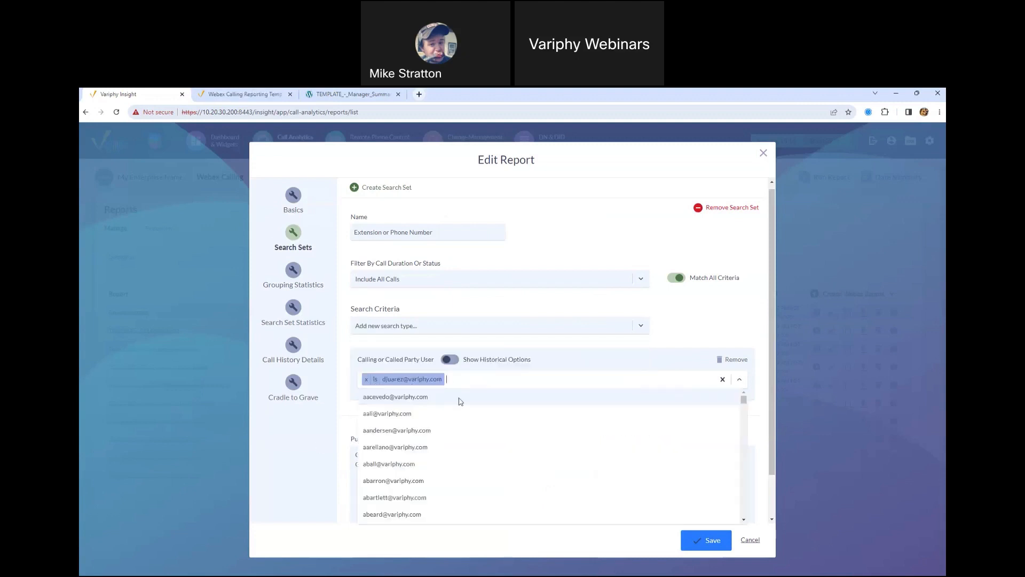
click(376, 377)
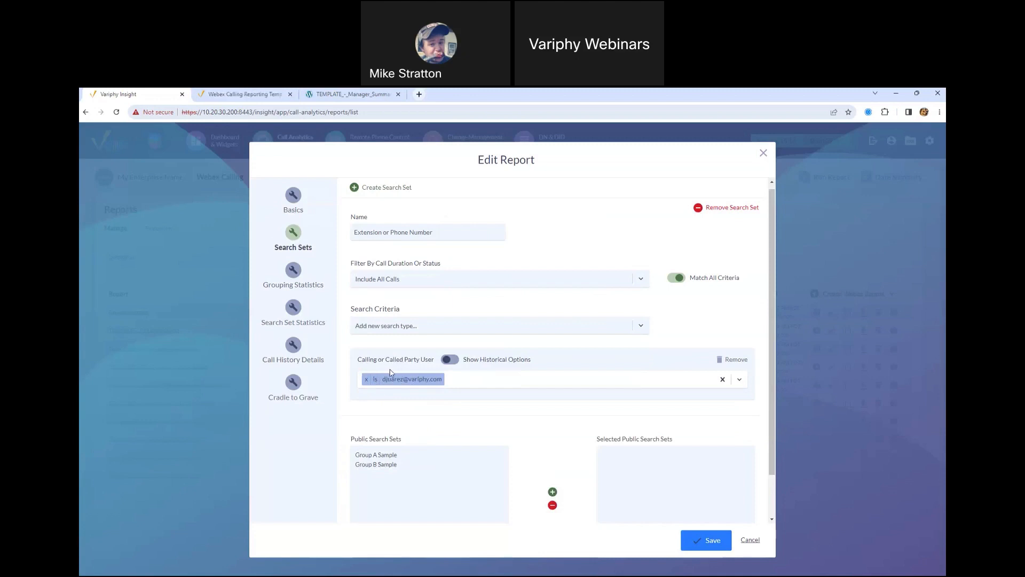
click(376, 380)
click(381, 381)
- Close the Manager Summary sample and open the User Call History sample report from the knowledge base page
click(243, 92)
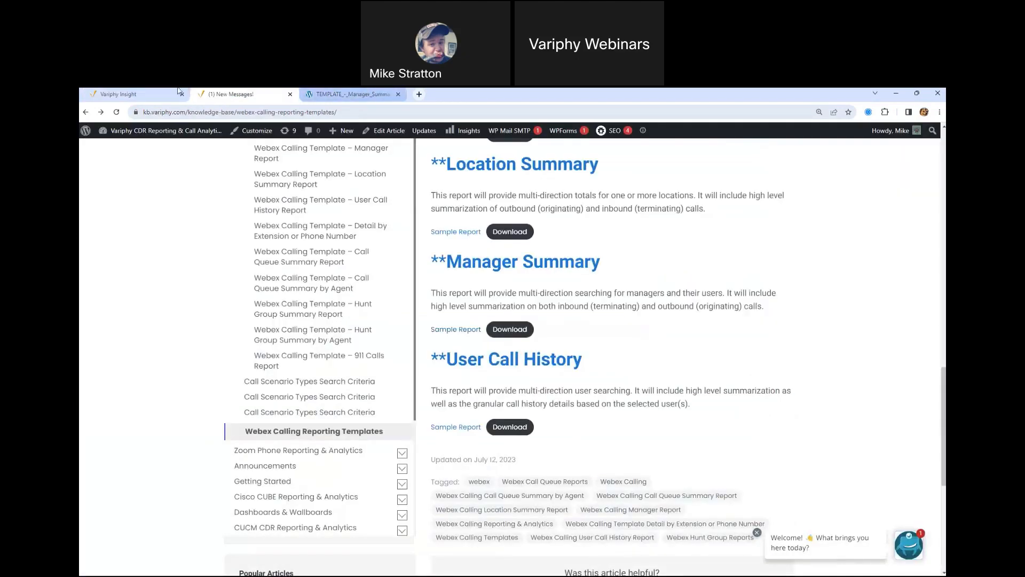
click(340, 93)
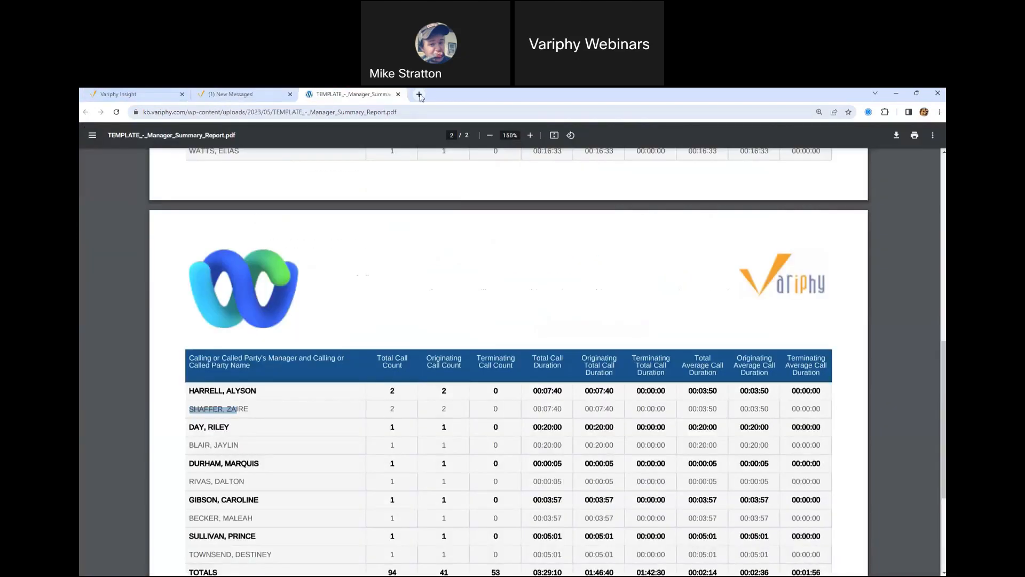
click(398, 95)
right_click(460, 428)
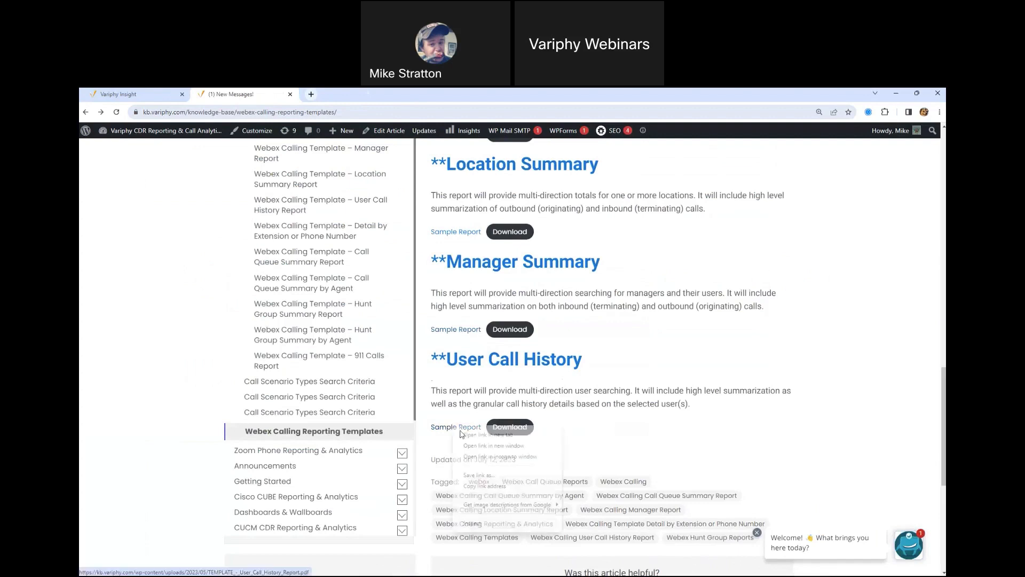
click(475, 438)
click(332, 93)
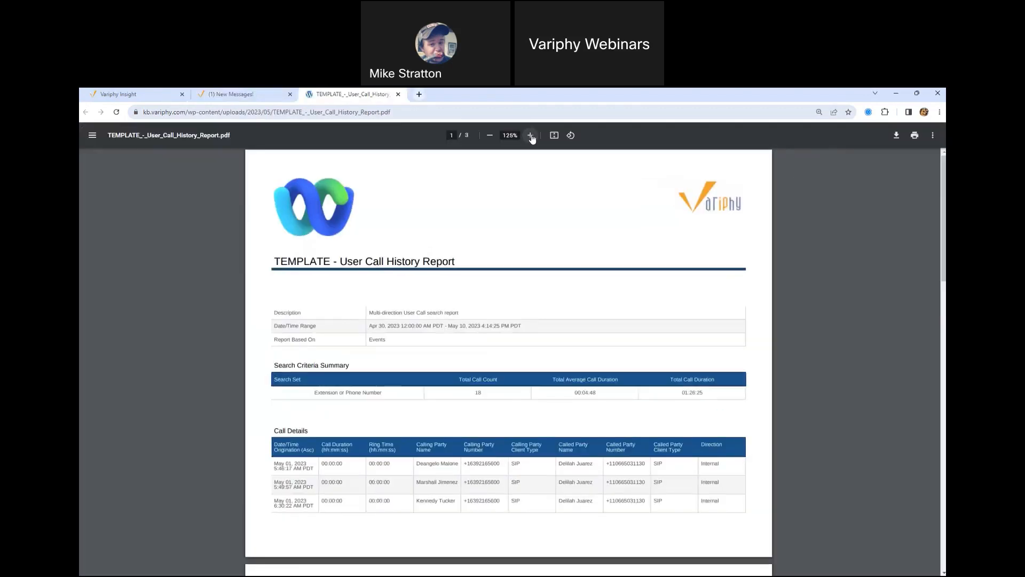
- Enlarge the sample to 125% and point out the Search Criteria Summary row and the first call's origination date in Call Details
click(531, 136)
triple_click(424, 428)
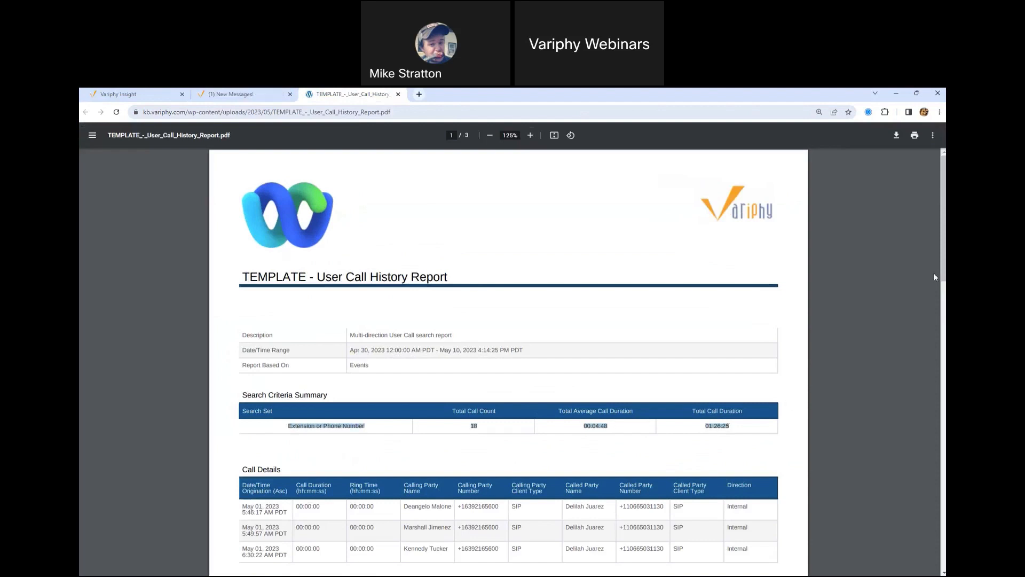
scroll(424, 428, down, 3)
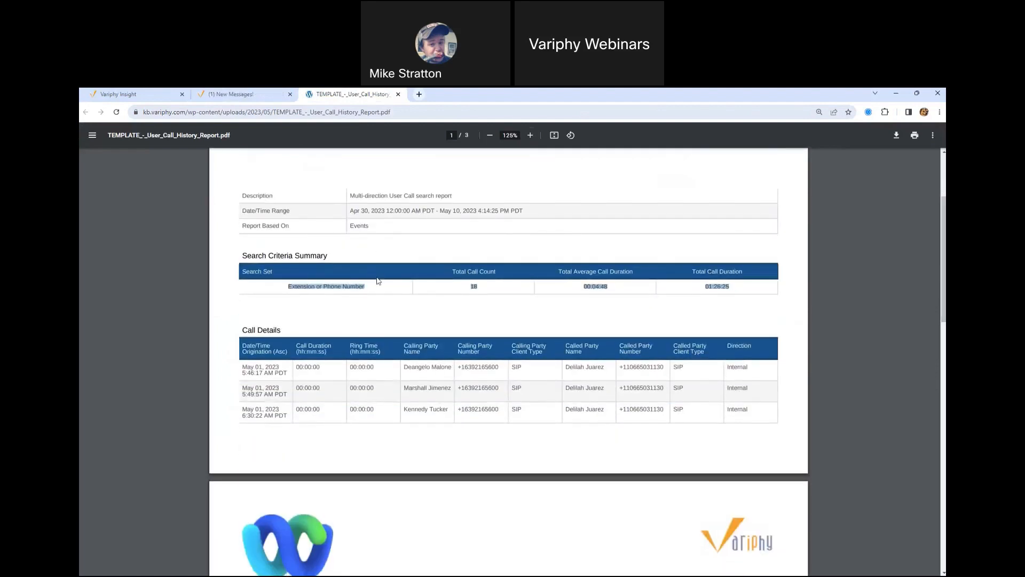
click(412, 300)
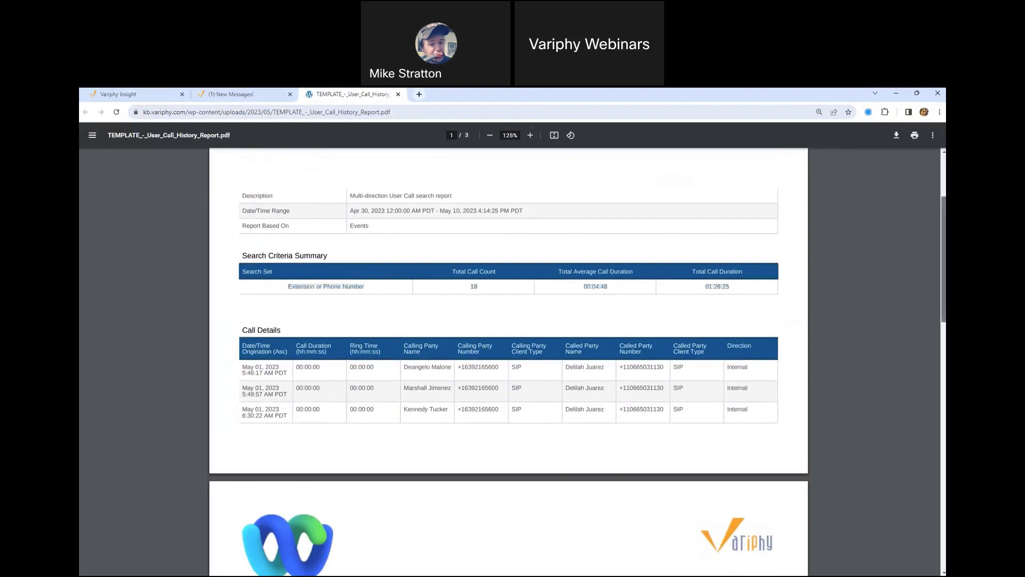
scroll(272, 236, down, 2)
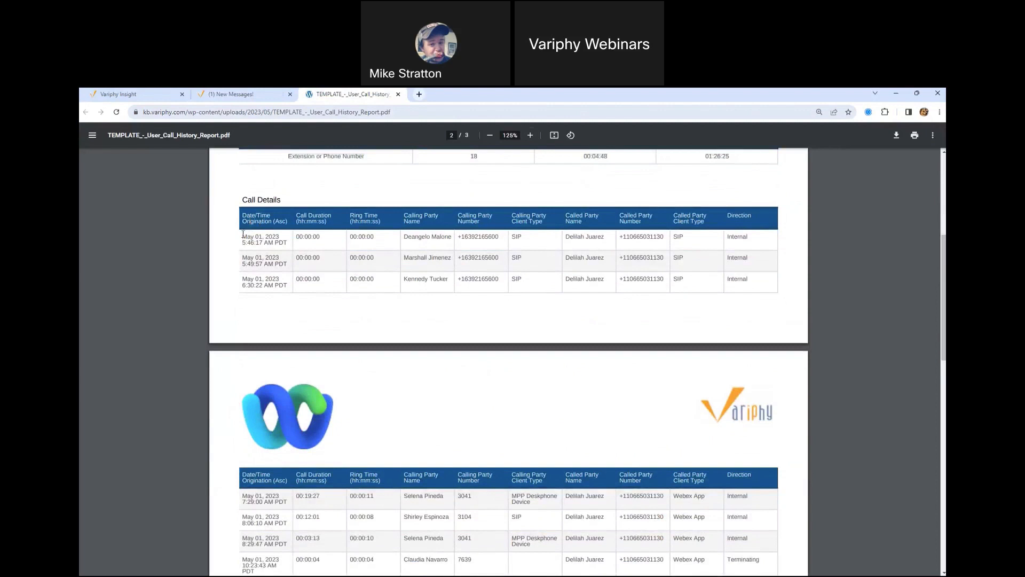
drag(243, 234, 274, 242)
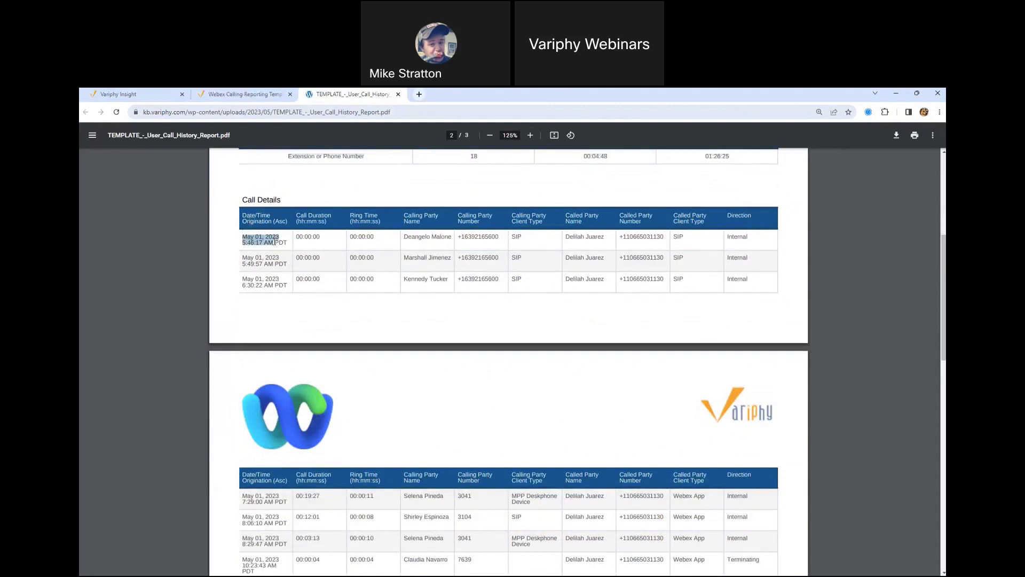
- Return to Variphy Insight and enable data grouping in the User Call History template's grouping statistics
click(249, 96)
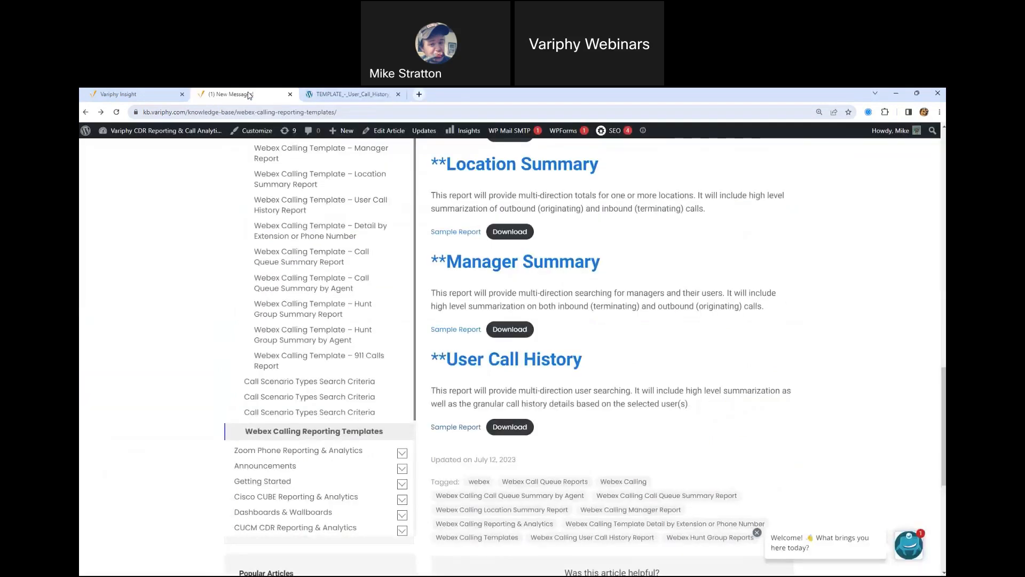
click(127, 95)
click(300, 276)
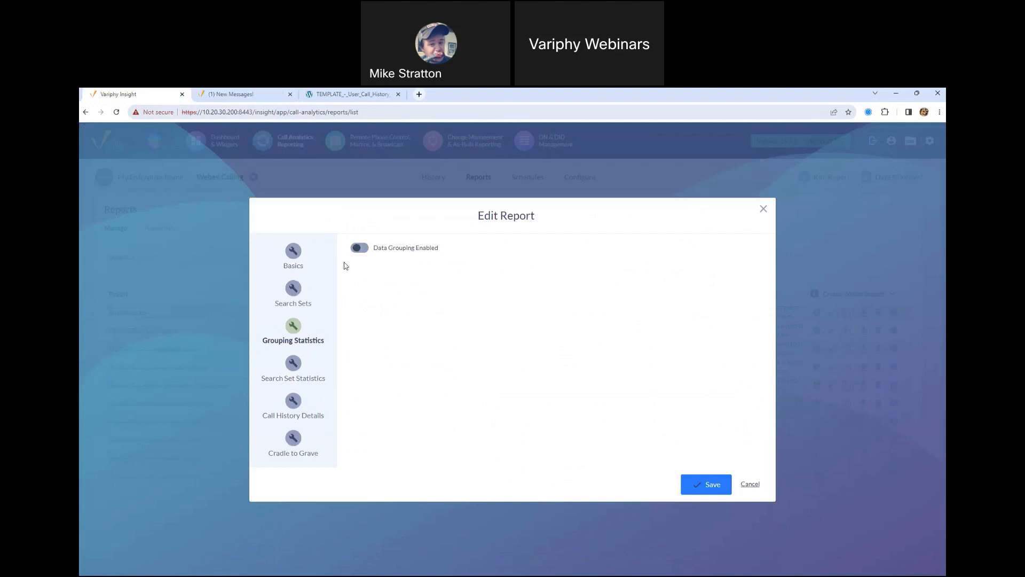
click(360, 248)
- Set the primary grouping type to Calling or Called Party Name, found by filtering the types for "name"
click(411, 226)
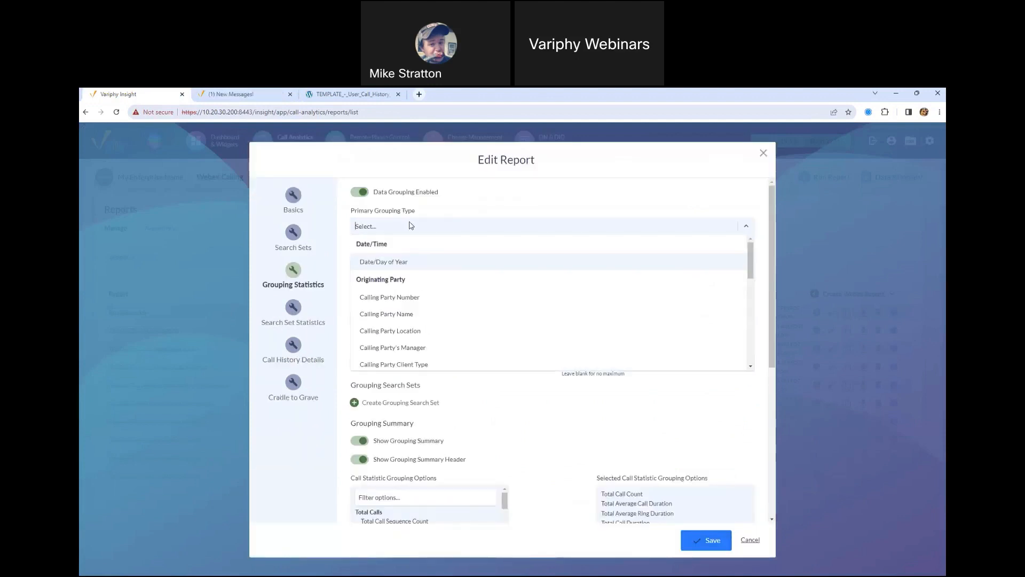
text(user)
key(BackSpace)
key(BackSpace)
key(BackSpace)
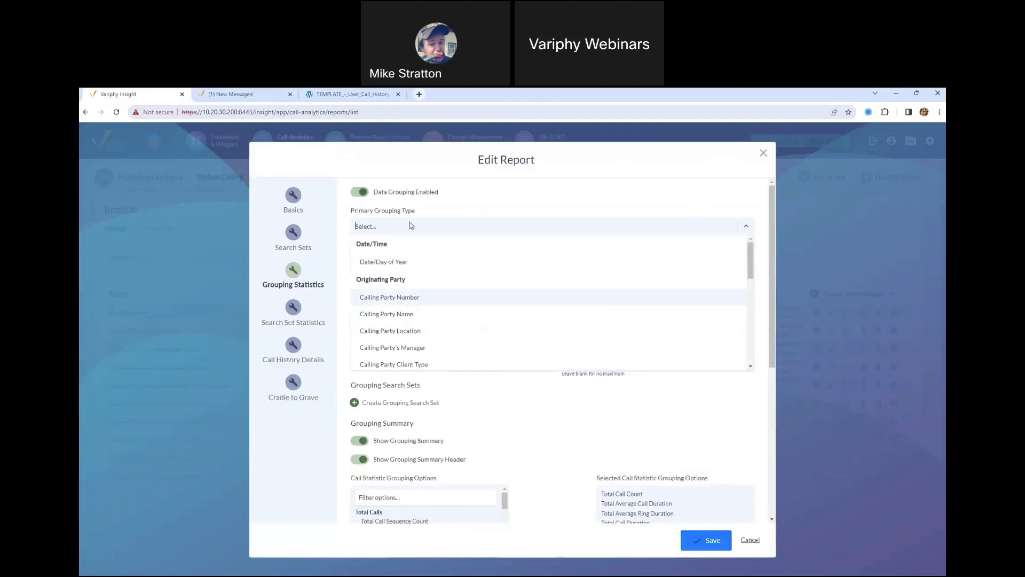
text(name)
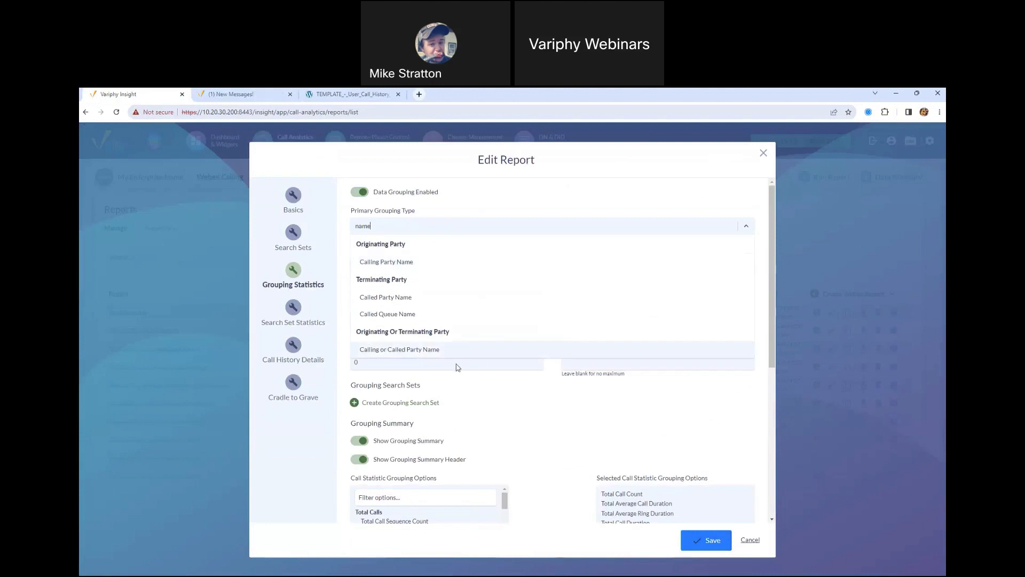
click(431, 350)
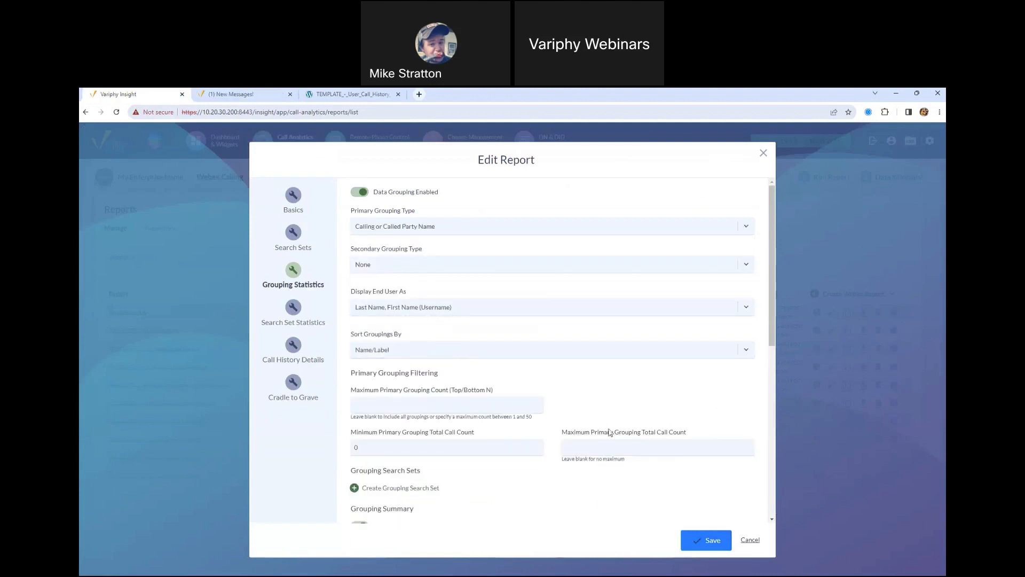
- Close the template without saving after viewing its call statistic grouping options, and return to the User Call History sample
drag(774, 330, 774, 414)
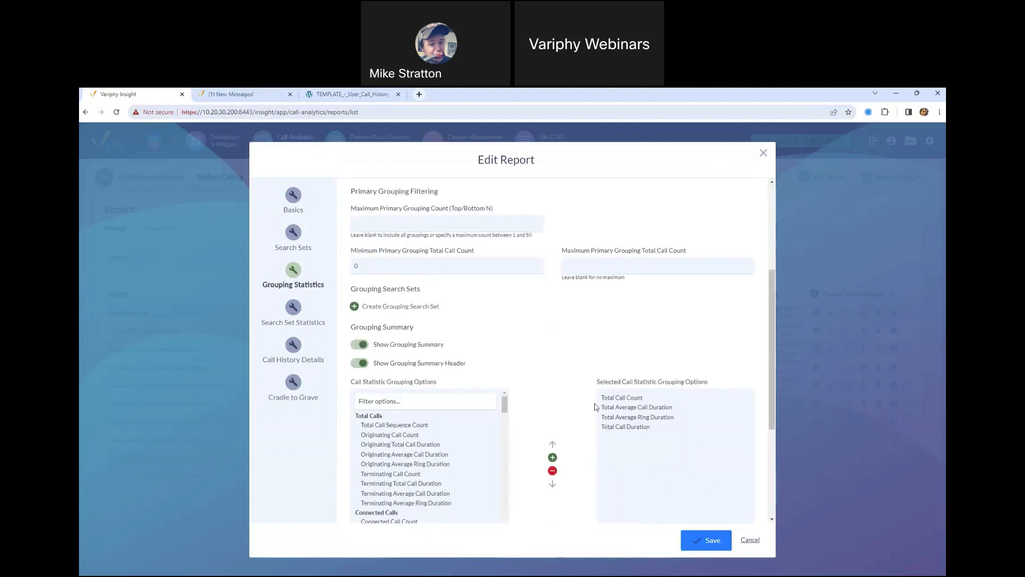
click(762, 155)
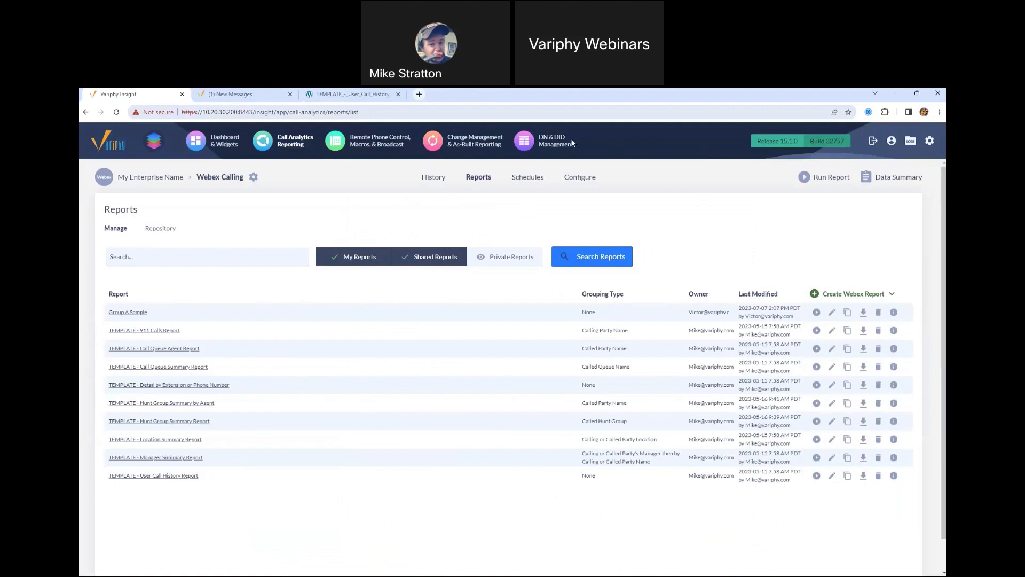
click(364, 95)
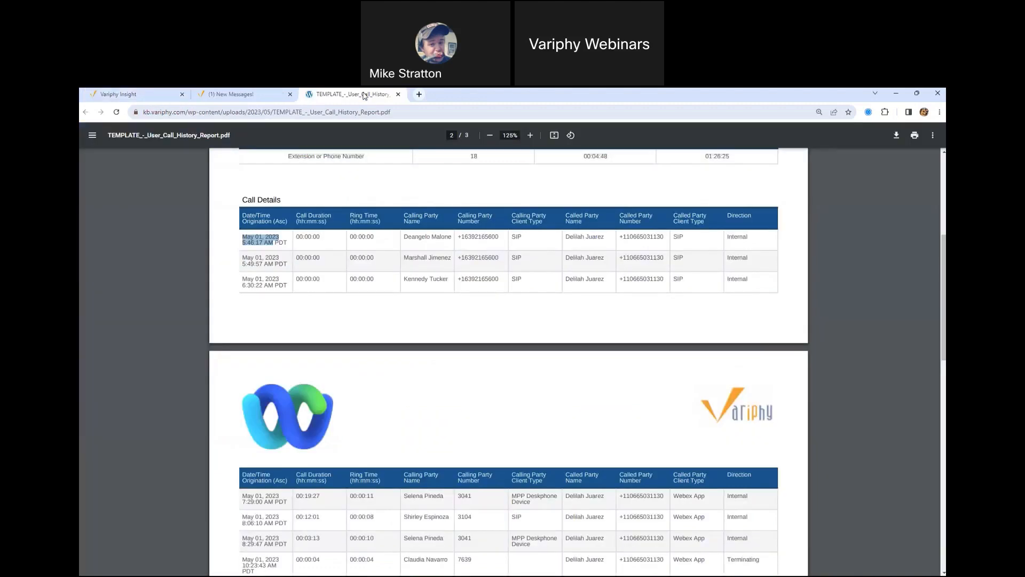